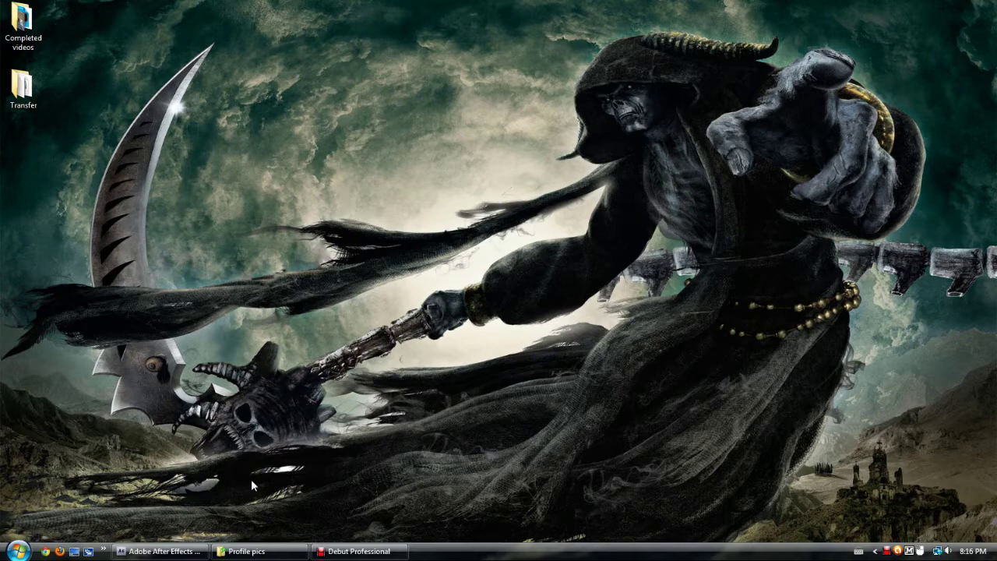
- Open the Taz x2 picture from the Profile pics folder, examine its color grading up close, and close it
{"action": "left_click", "coordinate": [255, 553]}
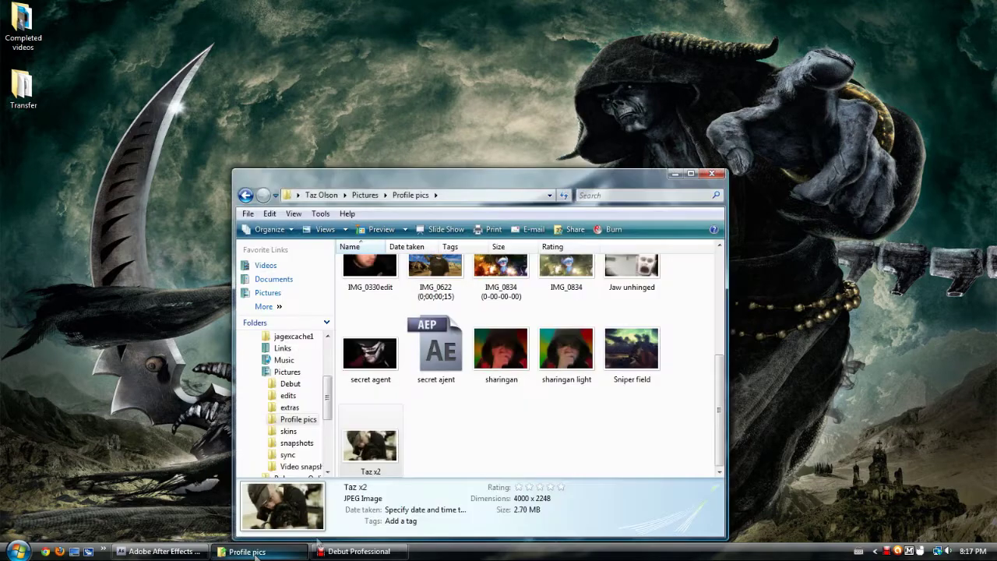
{"action": "double_click", "coordinate": [385, 445]}
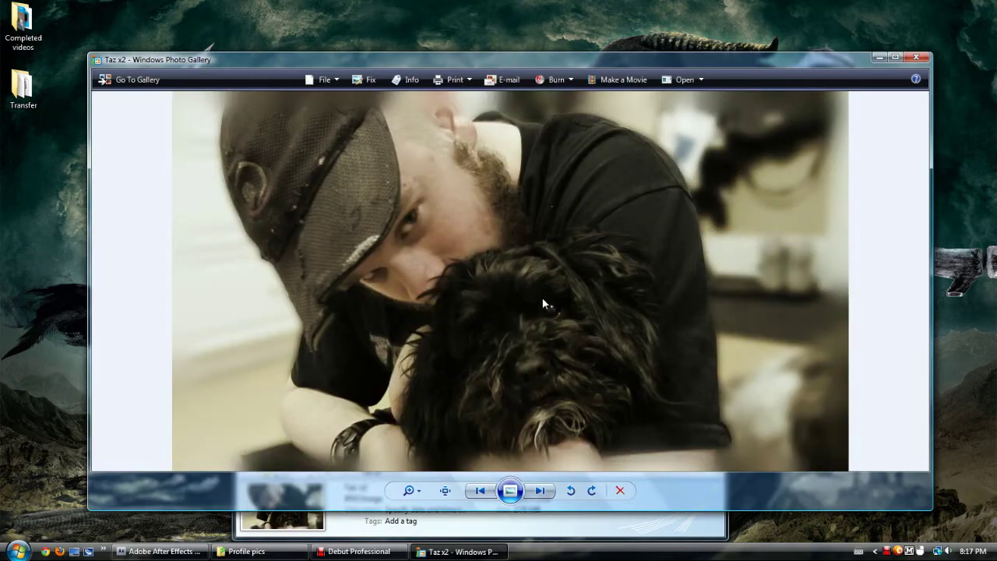
{"action": "scroll", "coordinate": [540, 302], "scroll_direction": "up", "scroll_amount": 5}
{"action": "scroll", "coordinate": [540, 307], "scroll_direction": "down", "scroll_amount": 5}
{"action": "left_click", "coordinate": [908, 57]}
- Open the secret agent picture, examine its color treatment up close, and close both the picture and the folder
{"action": "double_click", "coordinate": [371, 380]}
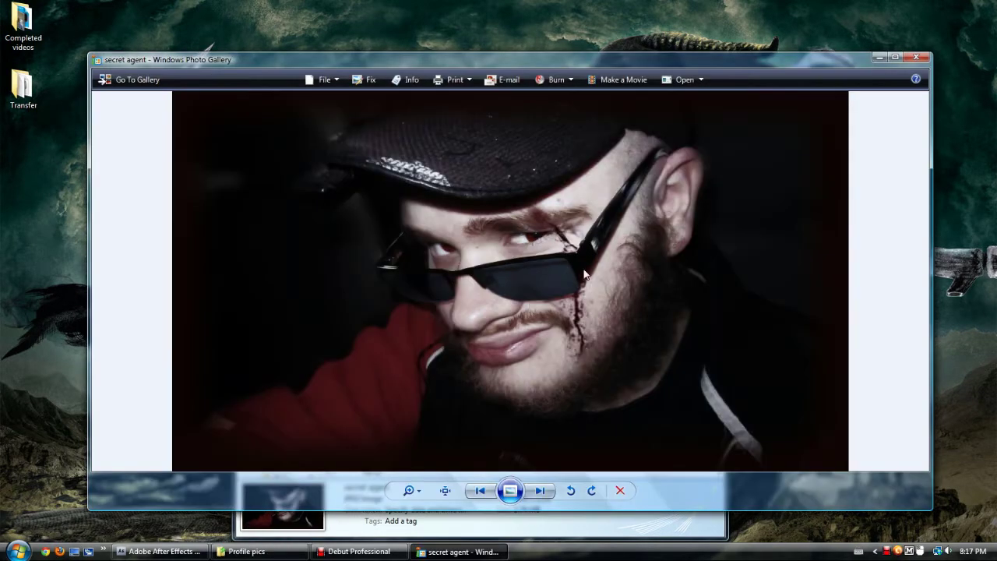
{"action": "scroll", "coordinate": [571, 287], "scroll_direction": "up", "scroll_amount": 1}
{"action": "scroll", "coordinate": [573, 286], "scroll_direction": "up", "scroll_amount": 2}
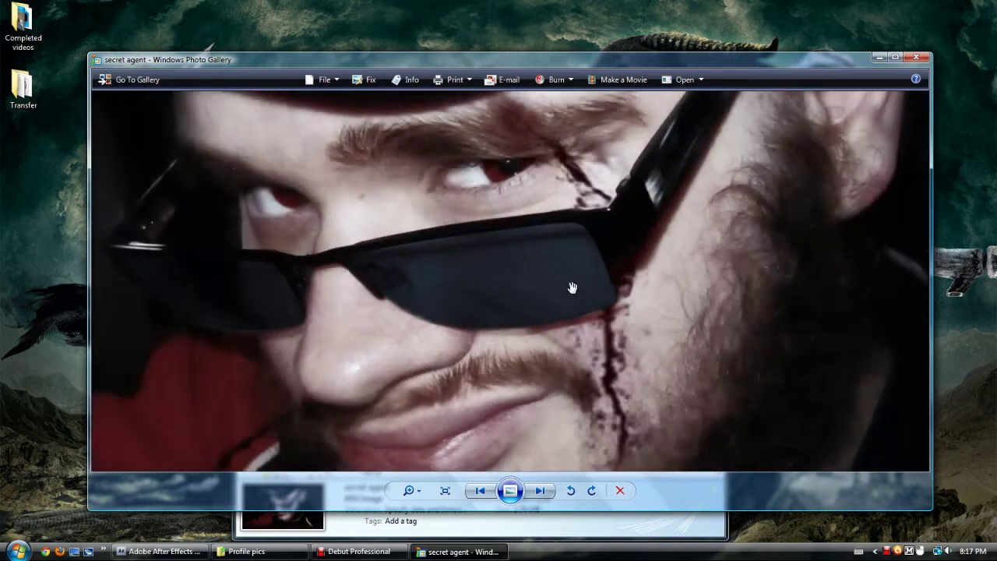
{"action": "scroll", "coordinate": [621, 360], "scroll_direction": "down", "scroll_amount": 2}
{"action": "scroll", "coordinate": [621, 359], "scroll_direction": "down", "scroll_amount": 2}
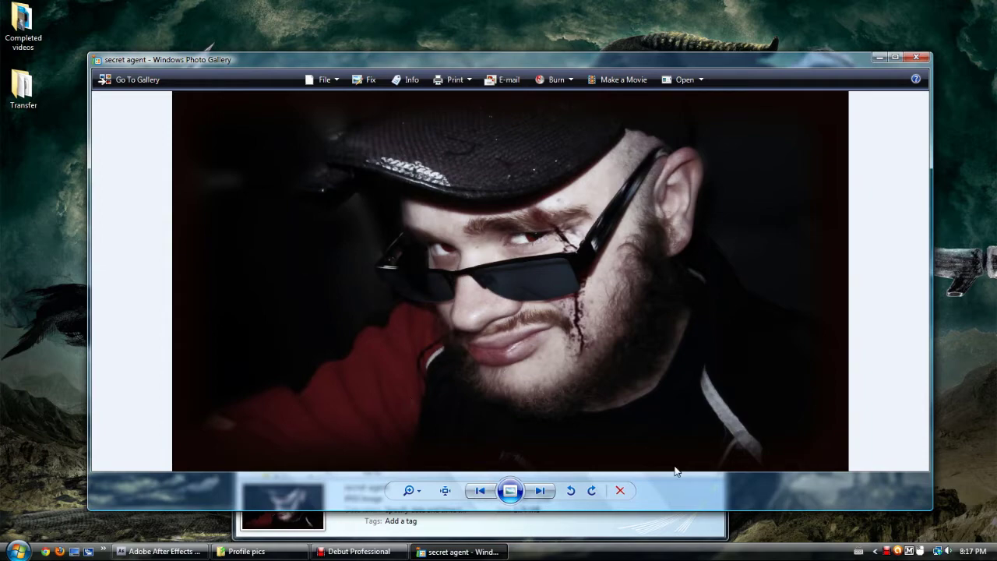
{"action": "left_click", "coordinate": [916, 57]}
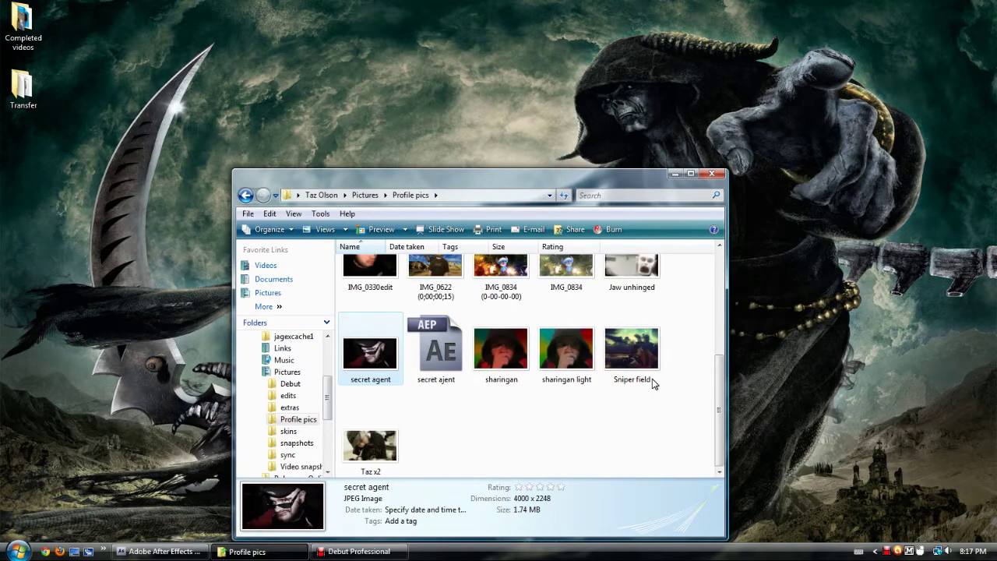
{"action": "left_click", "coordinate": [711, 174]}
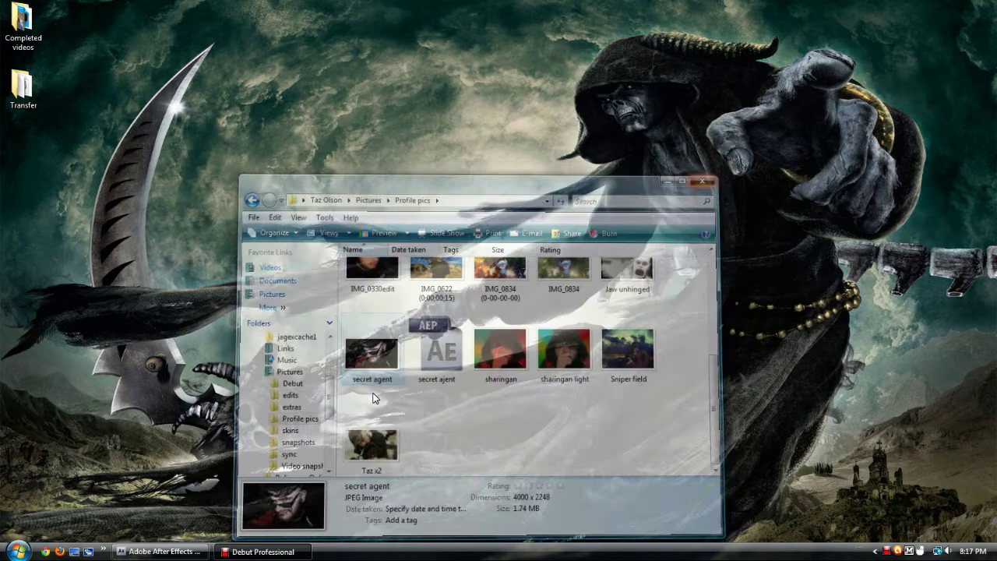
- Switch to After Effects and hide both adjustment layers in MVI_0207 to view the ungraded footage
{"action": "left_click", "coordinate": [160, 551]}
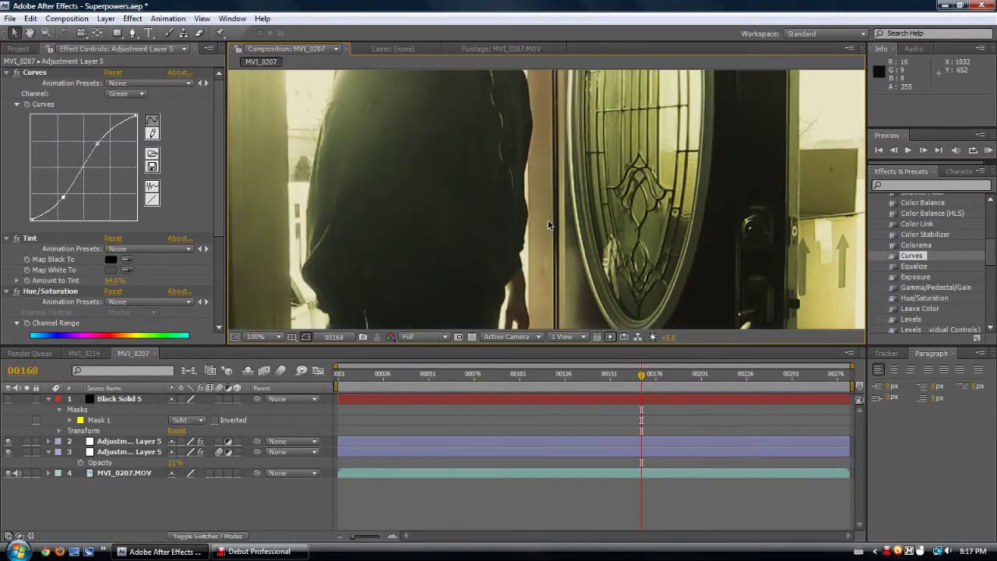
{"action": "scroll", "coordinate": [540, 229], "scroll_direction": "down", "scroll_amount": 1}
{"action": "left_click_drag", "start_coordinate": [534, 236], "coordinate": [508, 216]}
{"action": "scroll", "coordinate": [534, 279], "scroll_direction": "up", "scroll_amount": 2}
{"action": "scroll", "coordinate": [508, 215], "scroll_direction": "down", "scroll_amount": 1}
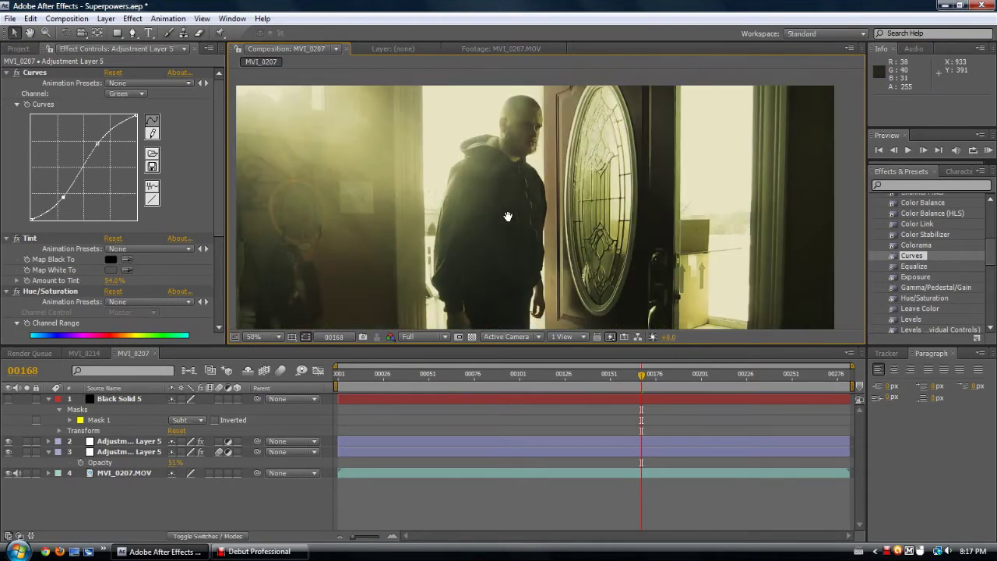
{"action": "left_click", "coordinate": [8, 441]}
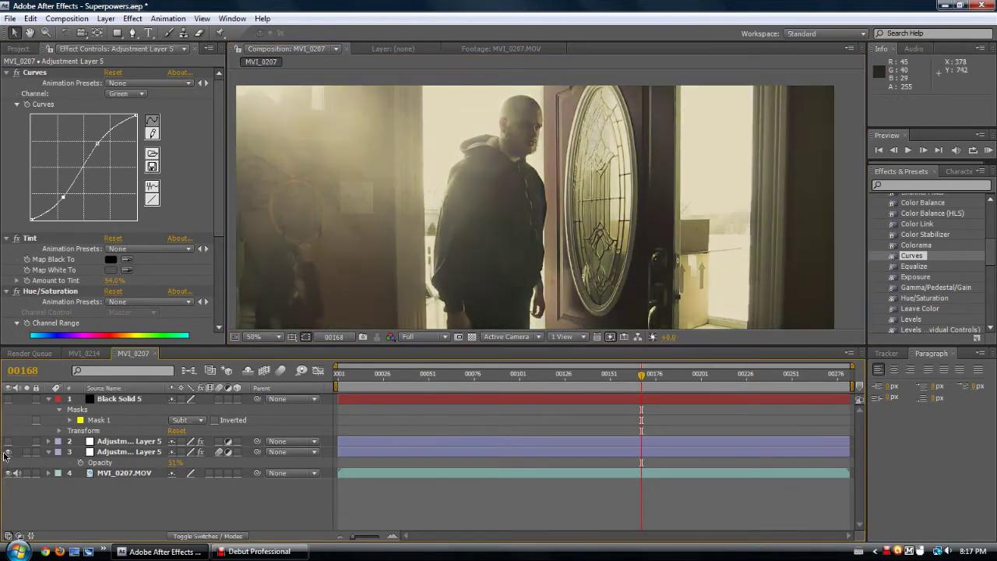
{"action": "left_click", "coordinate": [8, 452]}
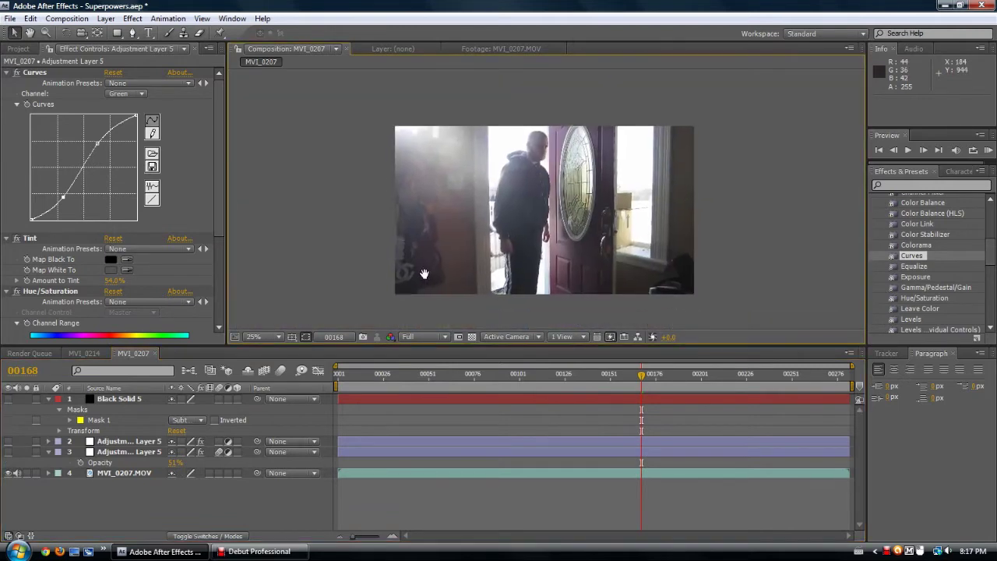
{"action": "scroll", "coordinate": [389, 279], "scroll_direction": "up", "scroll_amount": 1}
- Delete the black solid and both adjustment layers from the MVI_0207 composition
{"action": "left_click", "coordinate": [113, 452]}
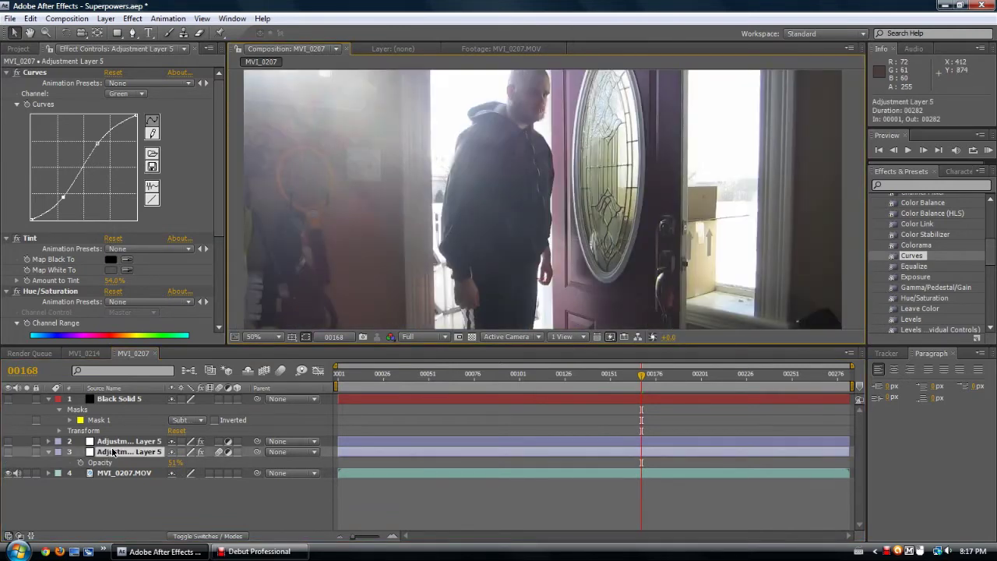
{"action": "left_click", "coordinate": [129, 402], "text": "shift"}
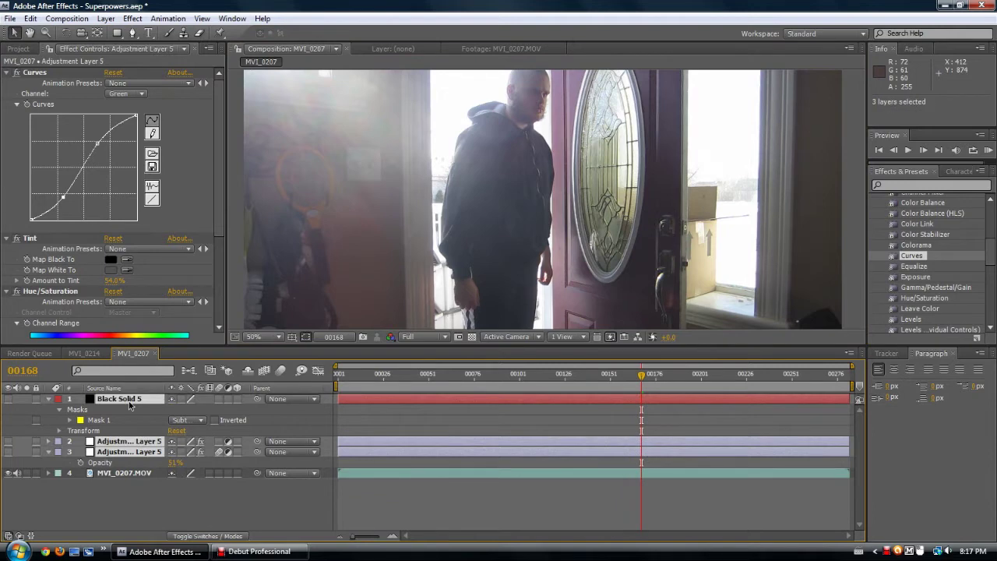
{"action": "key", "text": "Delete"}
{"action": "scroll", "coordinate": [397, 261], "scroll_direction": "down", "scroll_amount": 2}
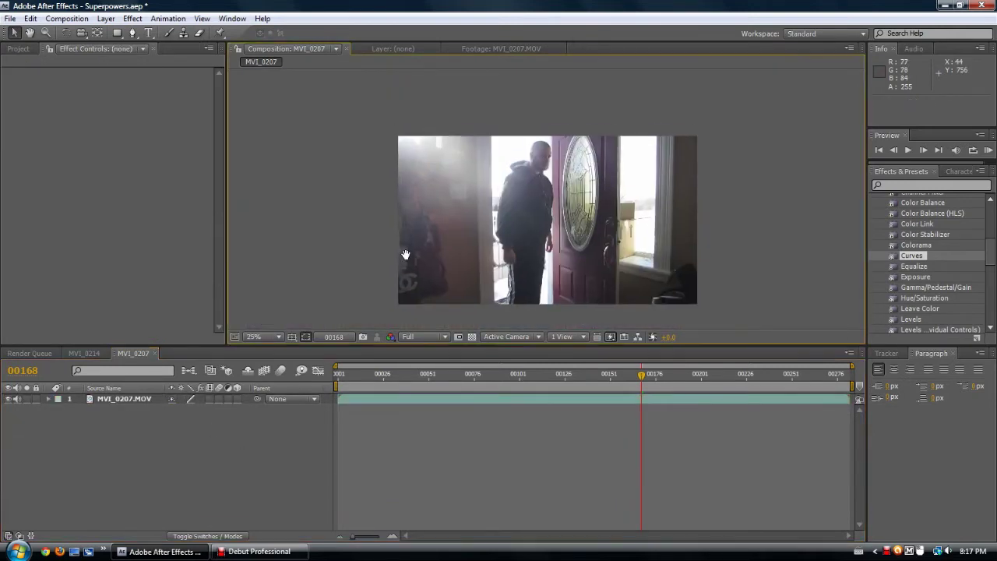
{"action": "scroll", "coordinate": [406, 253], "scroll_direction": "up", "scroll_amount": 2}
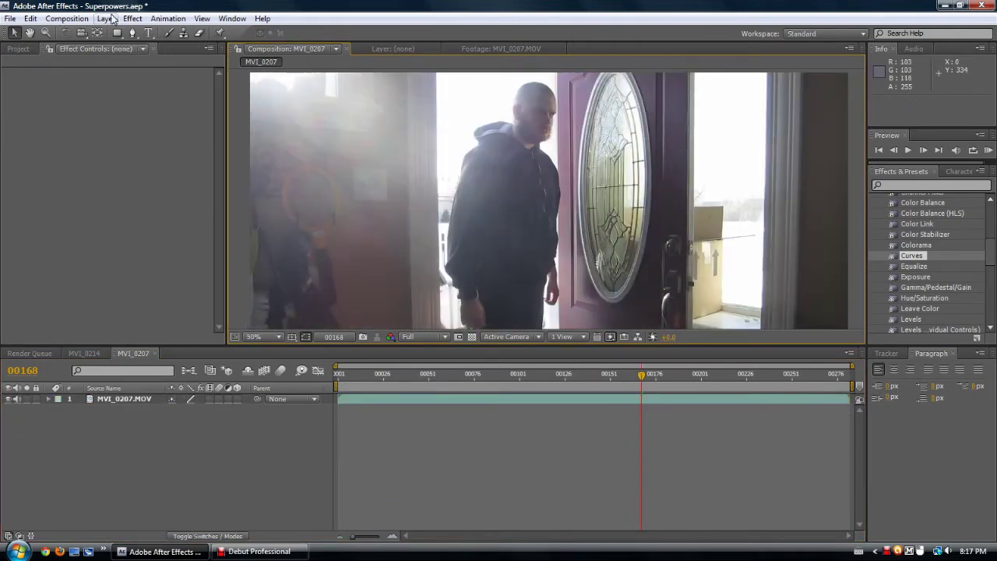
- Create a new adjustment layer above the MVI_0207.MOV footage
{"action": "left_click", "coordinate": [132, 353]}
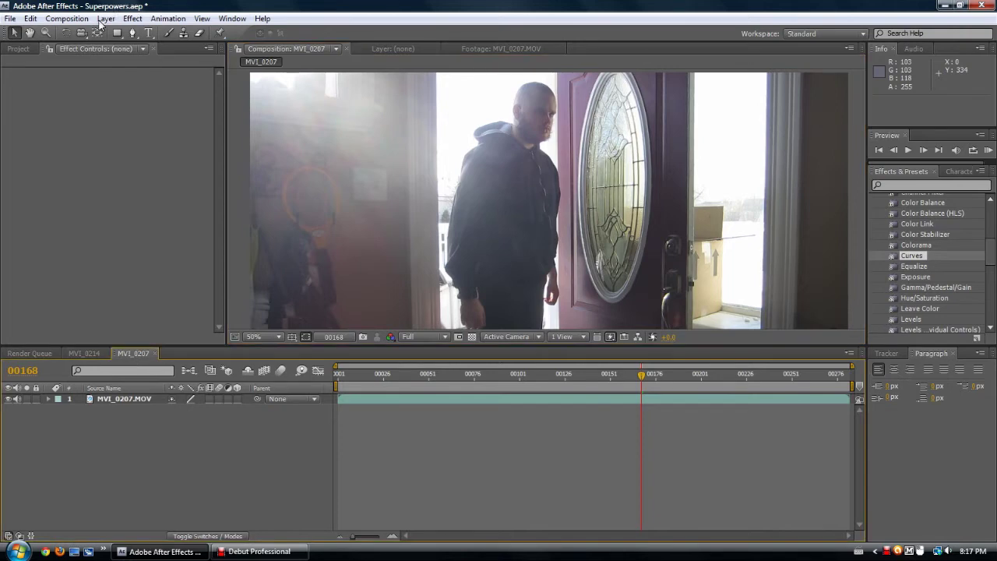
{"action": "left_click", "coordinate": [106, 18]}
{"action": "mouse_move", "coordinate": [123, 33]}
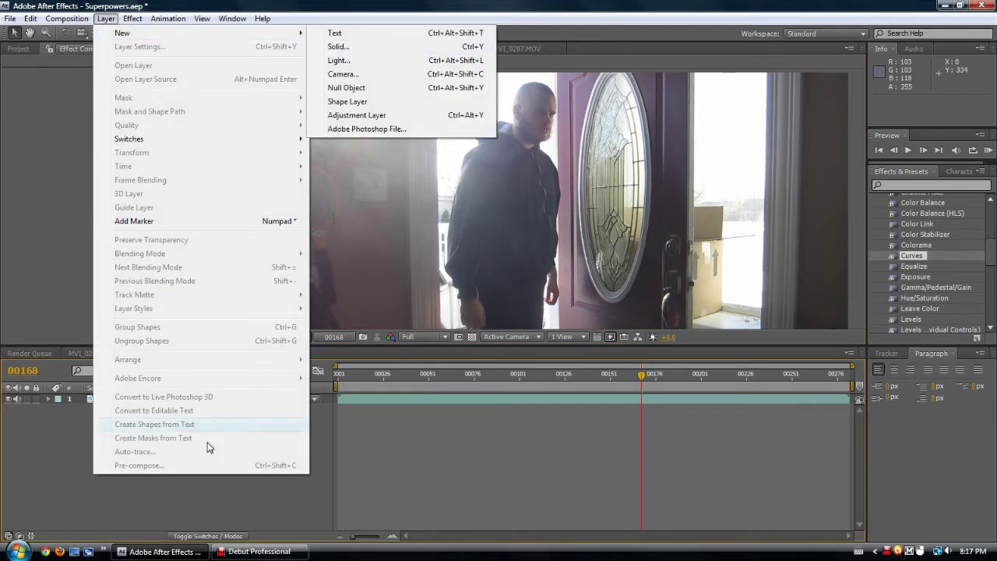
{"action": "left_click", "coordinate": [79, 466]}
{"action": "left_click", "coordinate": [113, 20]}
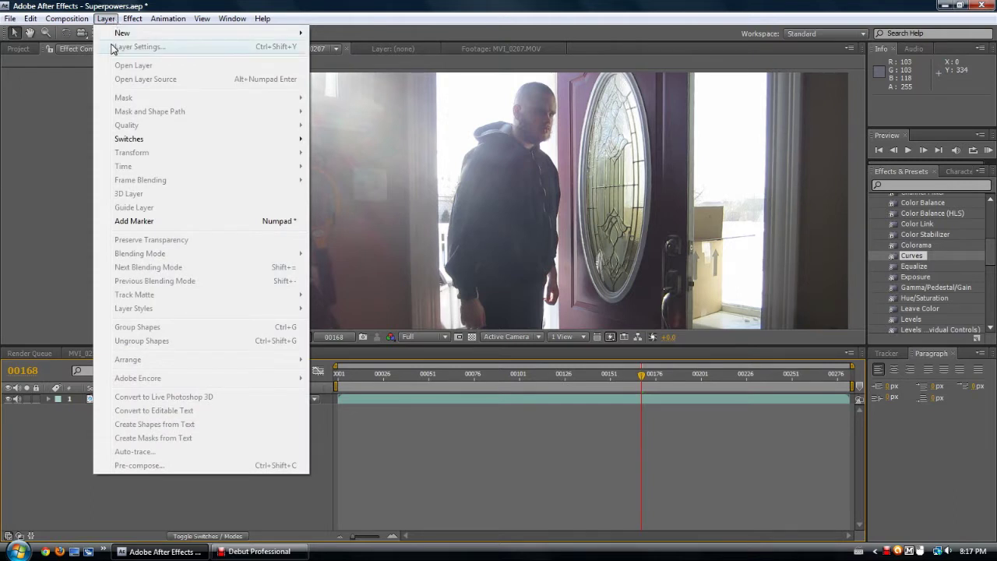
{"action": "mouse_move", "coordinate": [130, 40]}
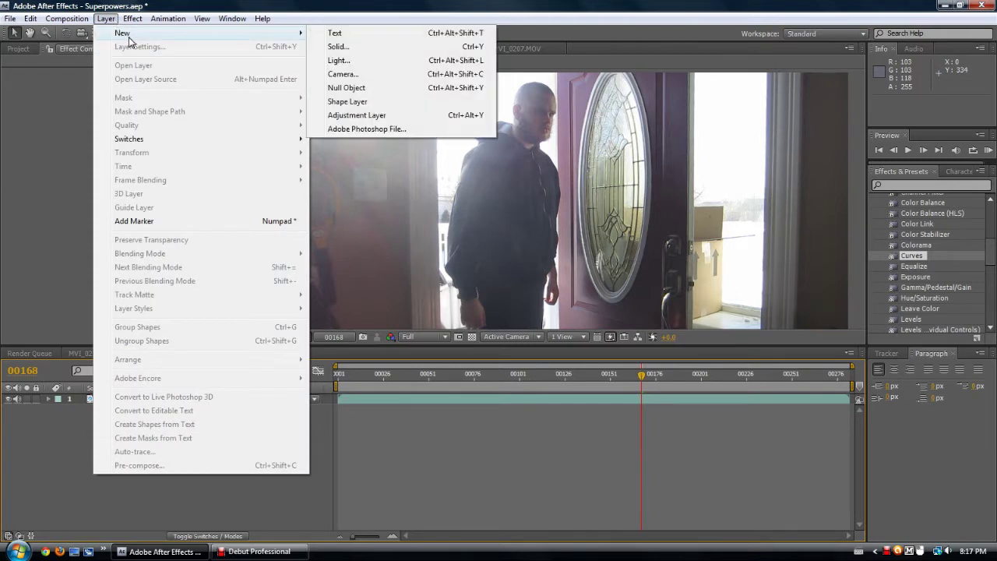
{"action": "left_click", "coordinate": [352, 115]}
{"action": "scroll", "coordinate": [490, 185], "scroll_direction": "up", "scroll_amount": 1}
{"action": "scroll", "coordinate": [565, 176], "scroll_direction": "down", "scroll_amount": 3}
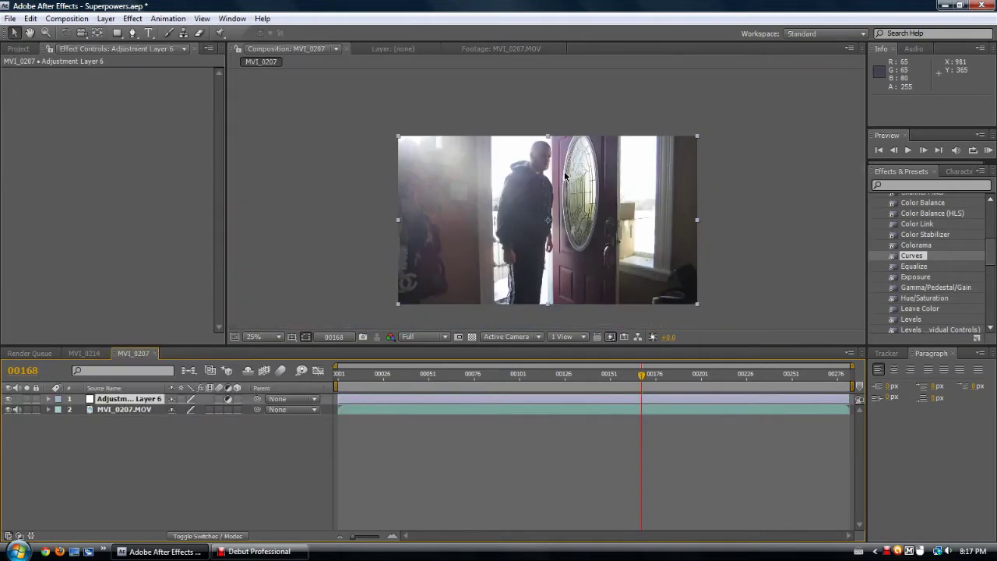
{"action": "scroll", "coordinate": [566, 176], "scroll_direction": "up", "scroll_amount": 4}
{"action": "scroll", "coordinate": [422, 290], "scroll_direction": "down", "scroll_amount": 2}
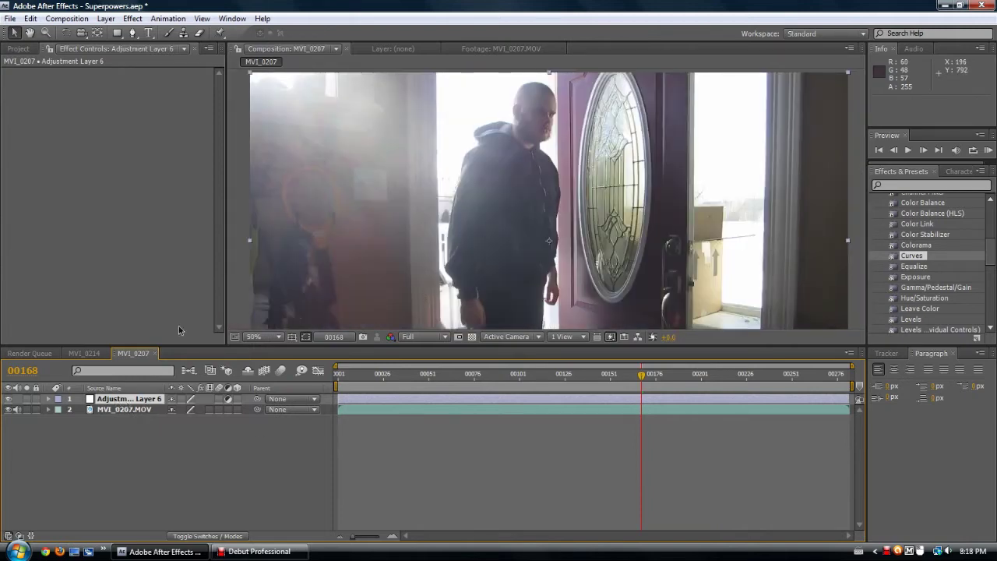
{"action": "scroll", "coordinate": [474, 216], "scroll_direction": "down", "scroll_amount": 2}
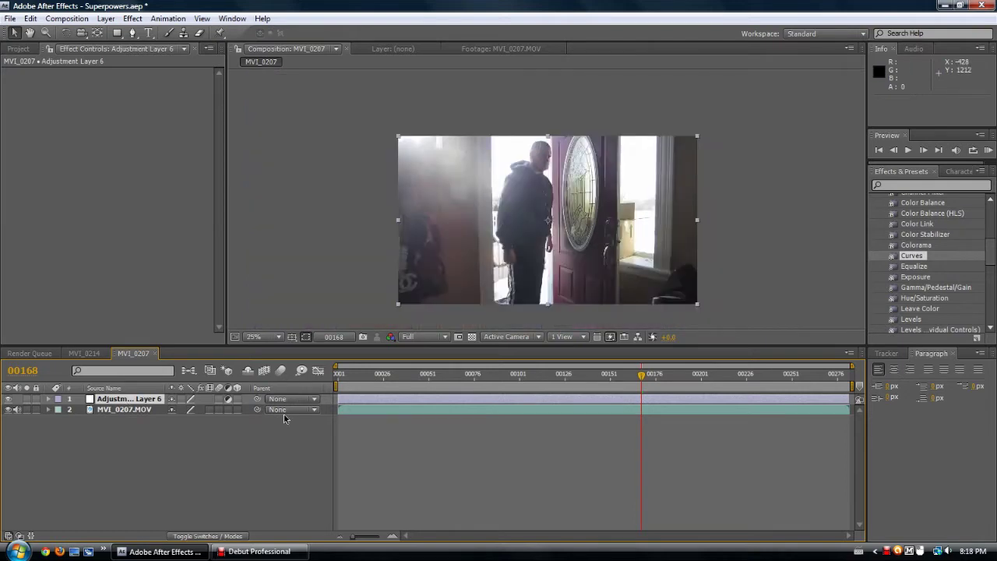
- Apply the Curves effect to the new adjustment layer and bend its RGB curve into a gentle S shape for more contrast
{"action": "left_click_drag", "start_coordinate": [916, 261], "coordinate": [144, 400]}
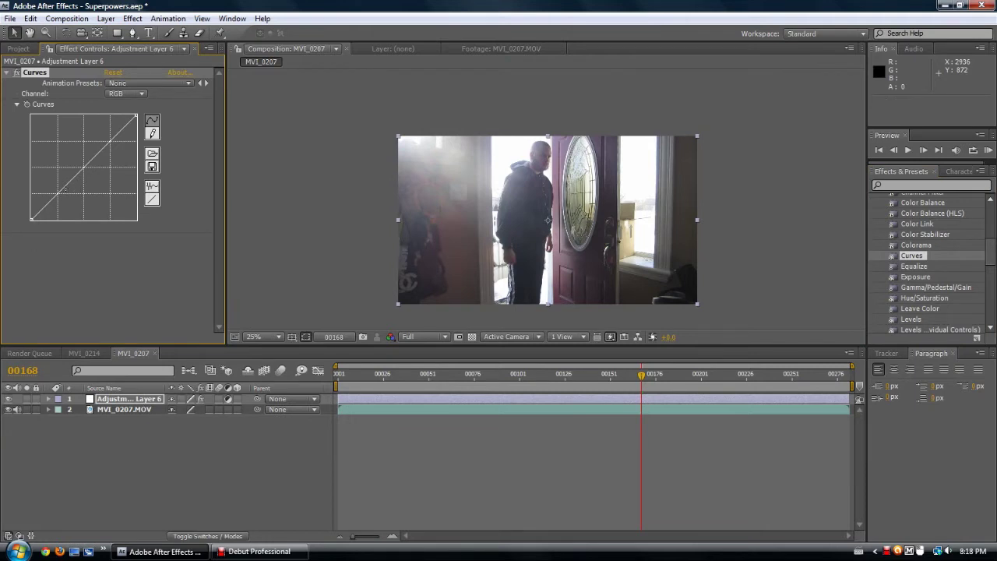
{"action": "left_click_drag", "start_coordinate": [63, 190], "coordinate": [63, 200]}
{"action": "left_click_drag", "start_coordinate": [108, 150], "coordinate": [106, 140]}
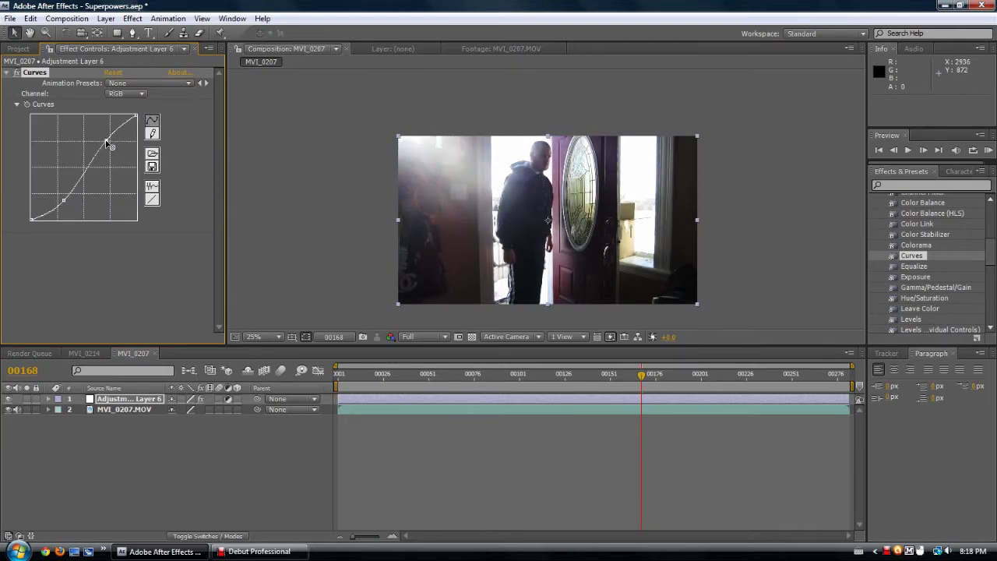
{"action": "key", "text": "period"}
{"action": "key", "text": "period"}
{"action": "scroll", "coordinate": [399, 236], "scroll_direction": "down", "scroll_amount": 1}
{"action": "scroll", "coordinate": [399, 236], "scroll_direction": "up", "scroll_amount": 3}
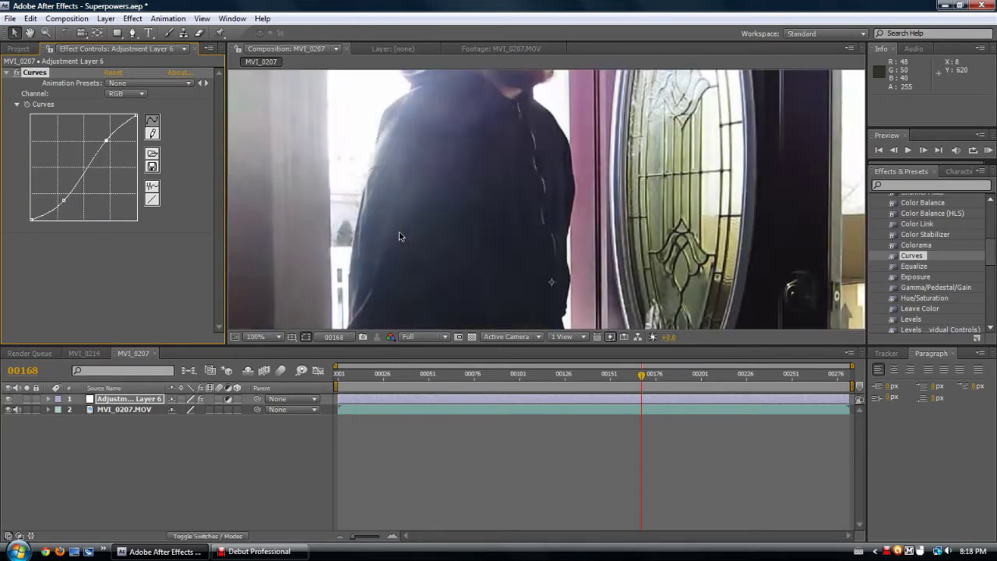
{"action": "scroll", "coordinate": [399, 236], "scroll_direction": "down", "scroll_amount": 1}
{"action": "scroll", "coordinate": [399, 237], "scroll_direction": "down", "scroll_amount": 3}
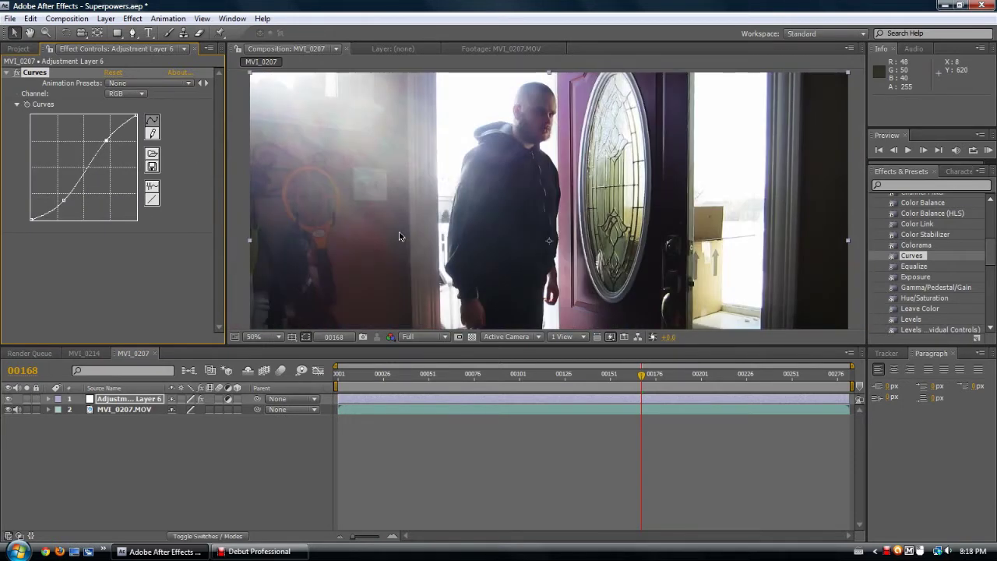
{"action": "scroll", "coordinate": [400, 237], "scroll_direction": "down", "scroll_amount": 2}
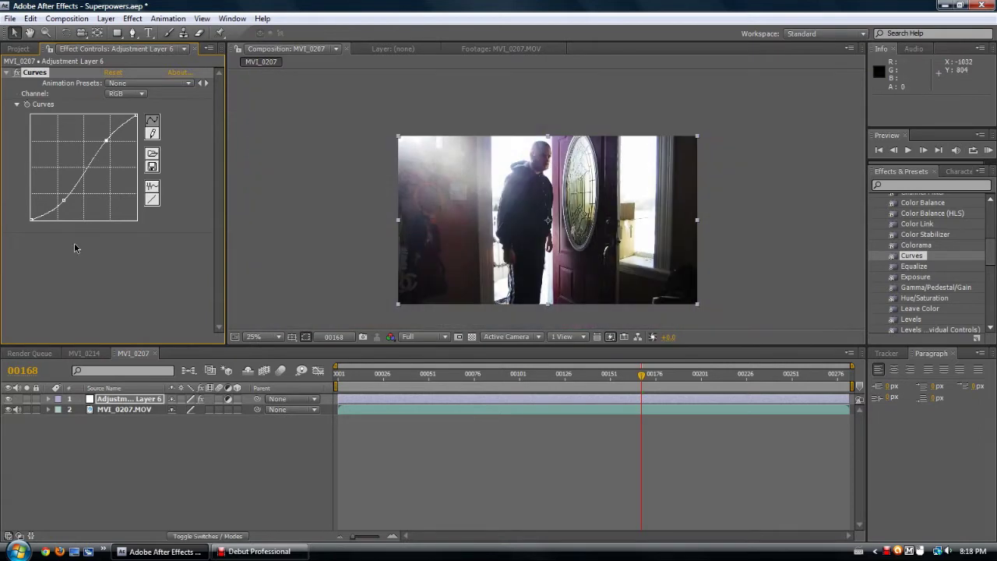
- Reset the Curves effect and add the CC Toner effect to the same adjustment layer
{"action": "left_click", "coordinate": [110, 72]}
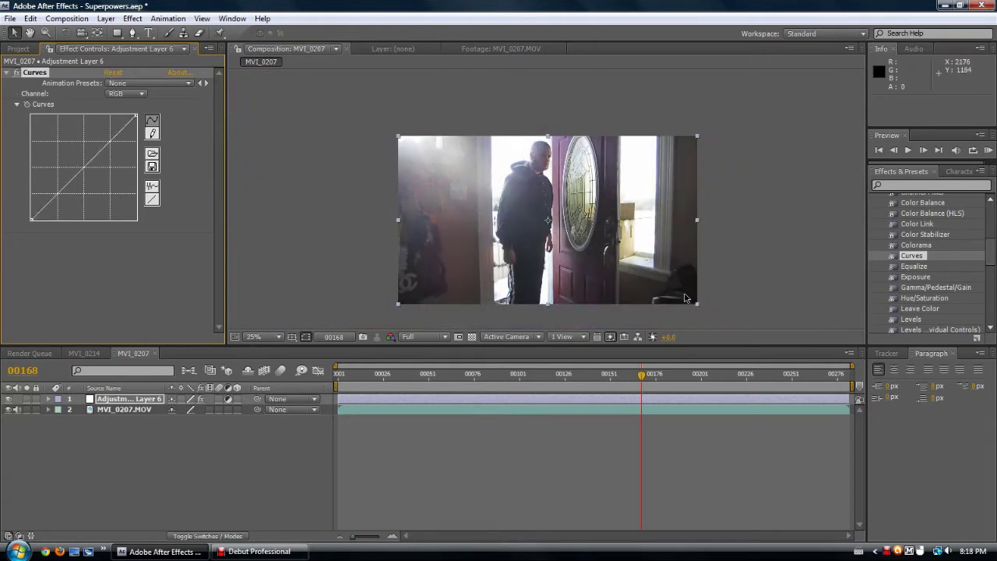
{"action": "scroll", "coordinate": [900, 300], "scroll_direction": "down", "scroll_amount": 3}
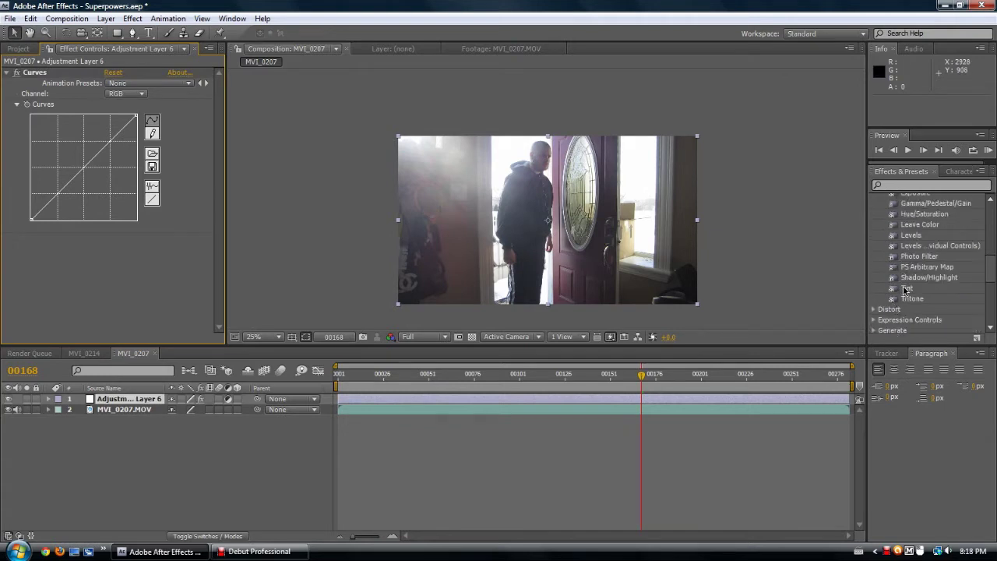
{"action": "left_click", "coordinate": [906, 289]}
{"action": "scroll", "coordinate": [904, 292], "scroll_direction": "up", "scroll_amount": 4}
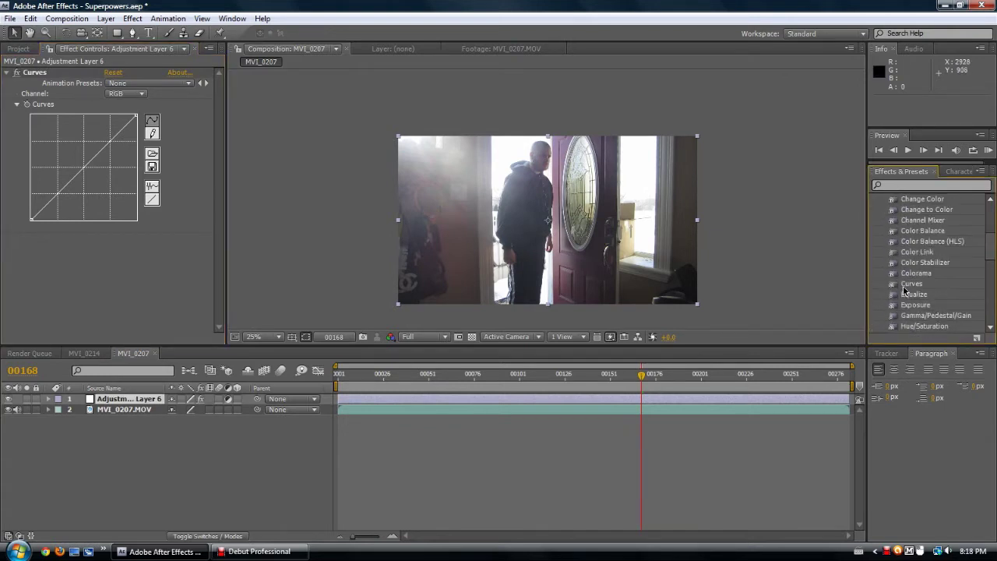
{"action": "scroll", "coordinate": [905, 291], "scroll_direction": "up", "scroll_amount": 2}
{"action": "scroll", "coordinate": [904, 248], "scroll_direction": "up", "scroll_amount": 1}
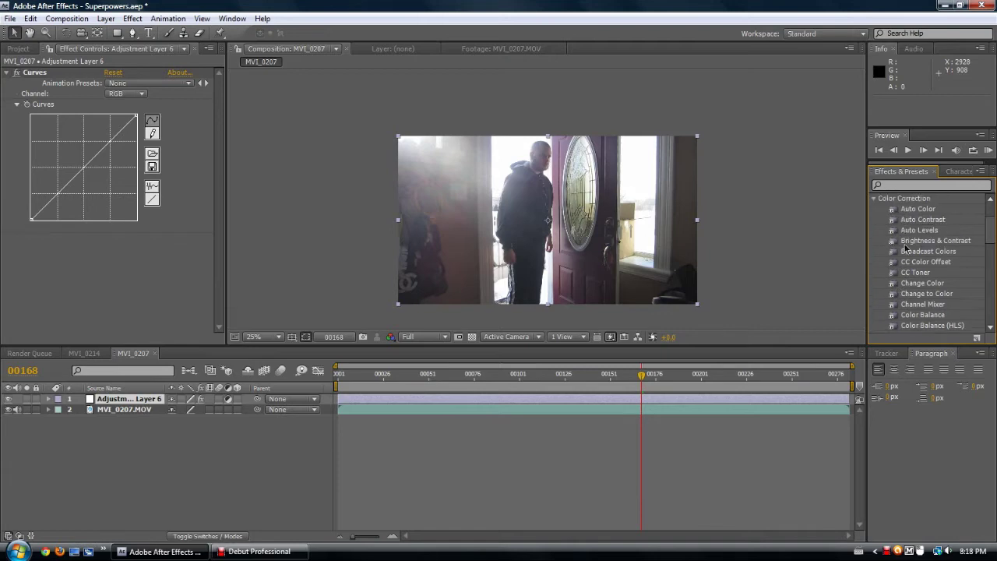
{"action": "left_click_drag", "start_coordinate": [909, 274], "coordinate": [125, 275]}
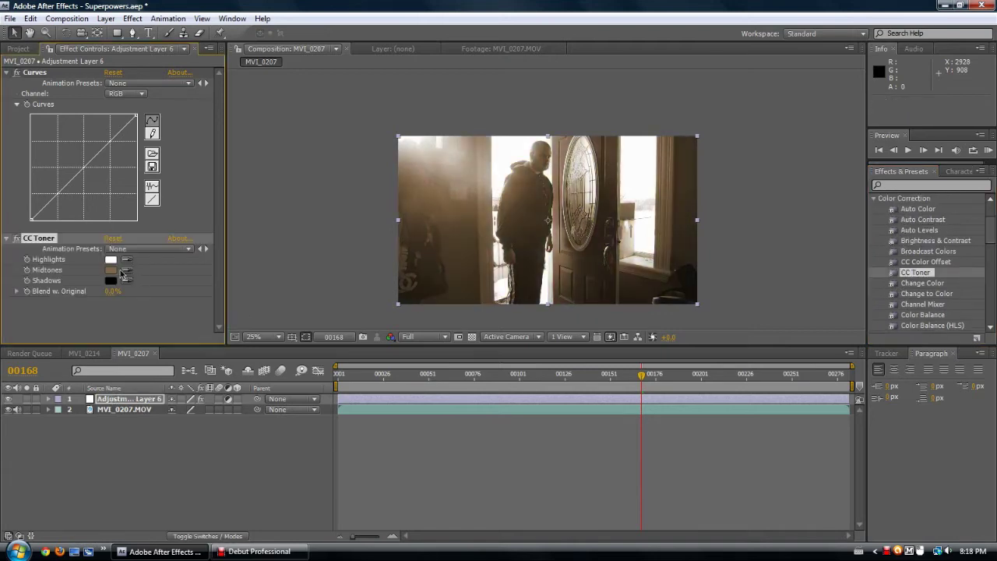
{"action": "scroll", "coordinate": [500, 213], "scroll_direction": "up", "scroll_amount": 2}
{"action": "scroll", "coordinate": [499, 213], "scroll_direction": "down", "scroll_amount": 1}
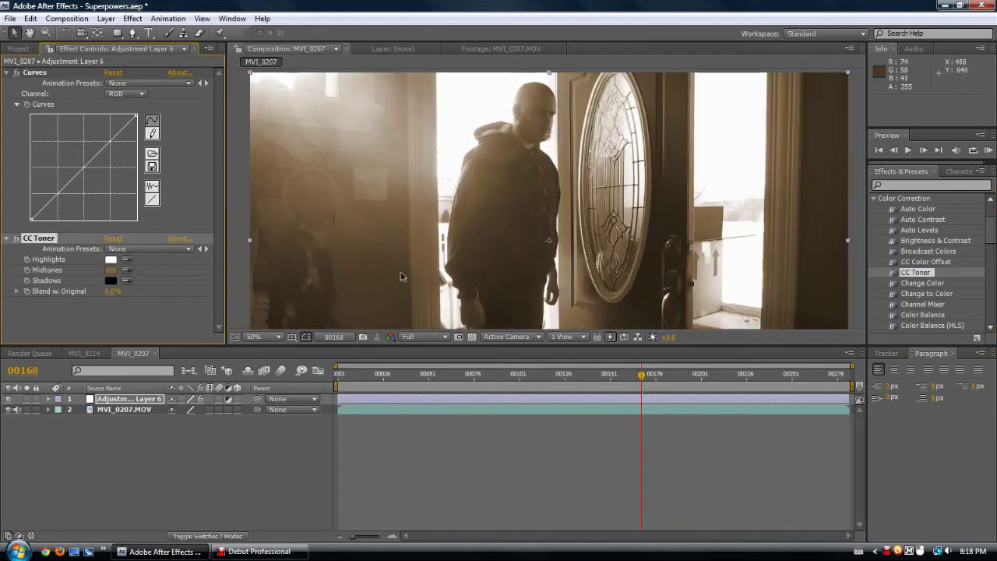
- Set the midtones colour of the CC Toner effect to the saturated green 4CAB27
{"action": "left_click", "coordinate": [110, 280]}
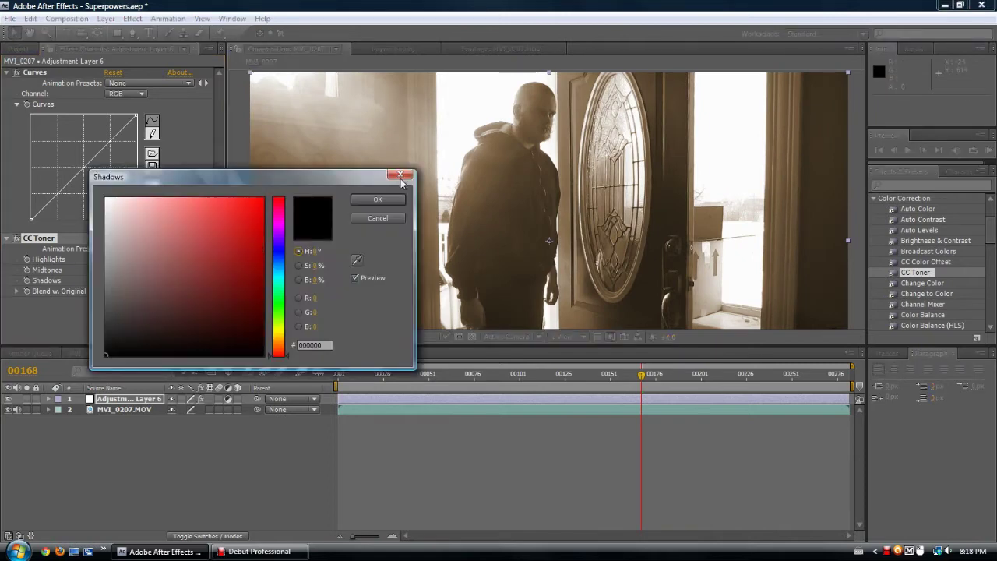
{"action": "left_click", "coordinate": [384, 196]}
{"action": "left_click", "coordinate": [109, 273]}
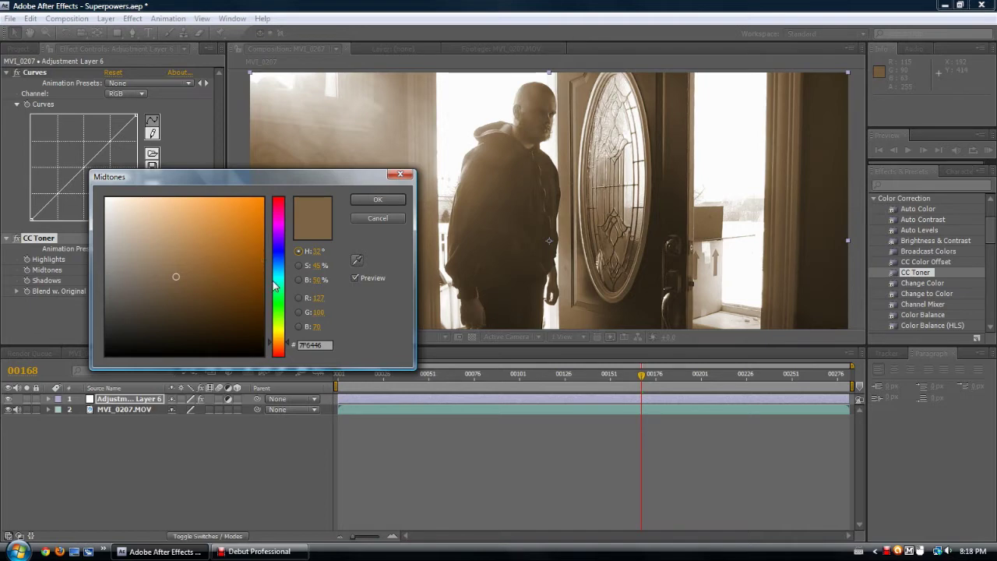
{"action": "left_click", "coordinate": [281, 312]}
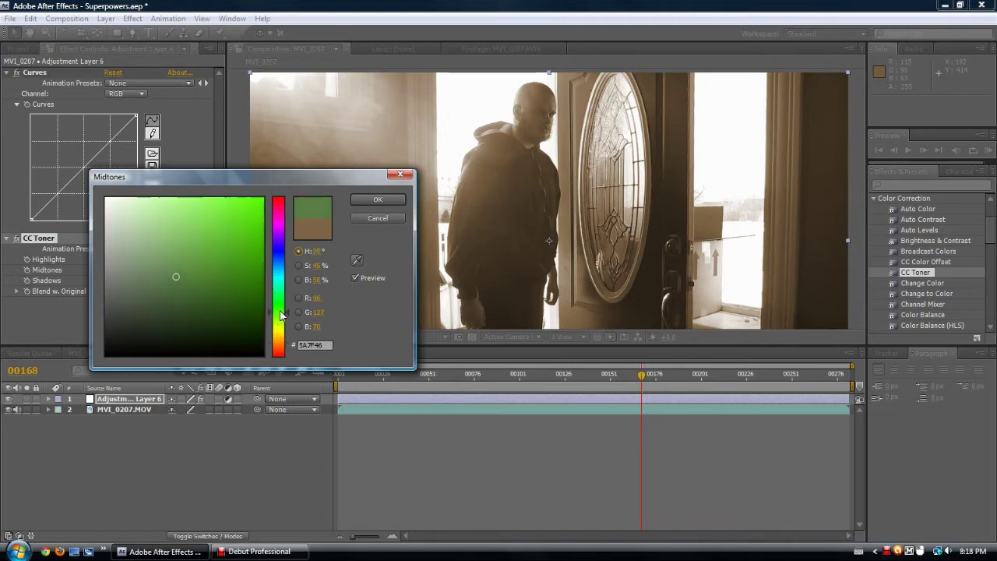
{"action": "left_click_drag", "start_coordinate": [237, 297], "coordinate": [226, 250]}
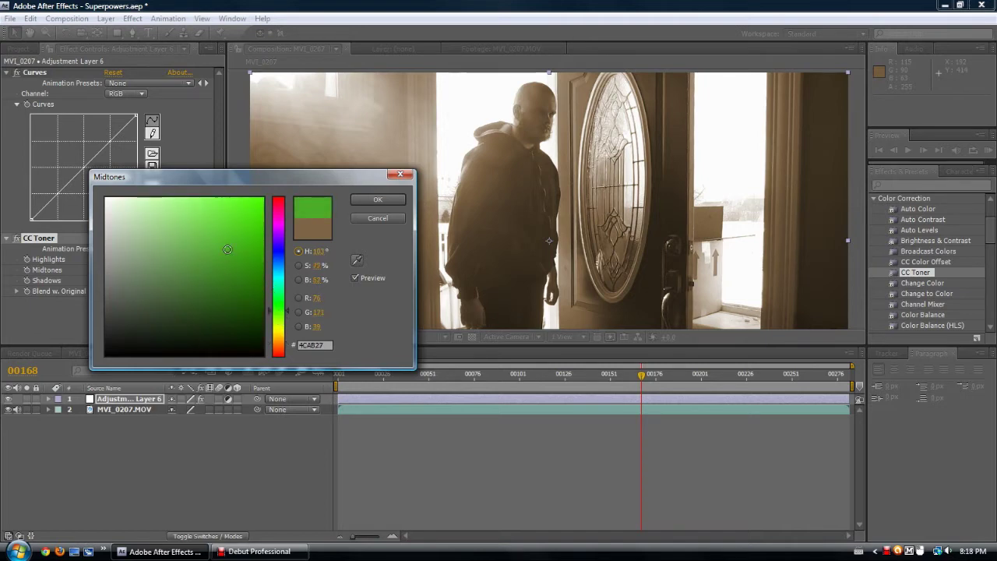
{"action": "left_click", "coordinate": [364, 201]}
- Set CC Toner's Blend w. Original to 40%, and raise it to 60% for a subtler green
{"action": "scroll", "coordinate": [384, 234], "scroll_direction": "down", "scroll_amount": 1}
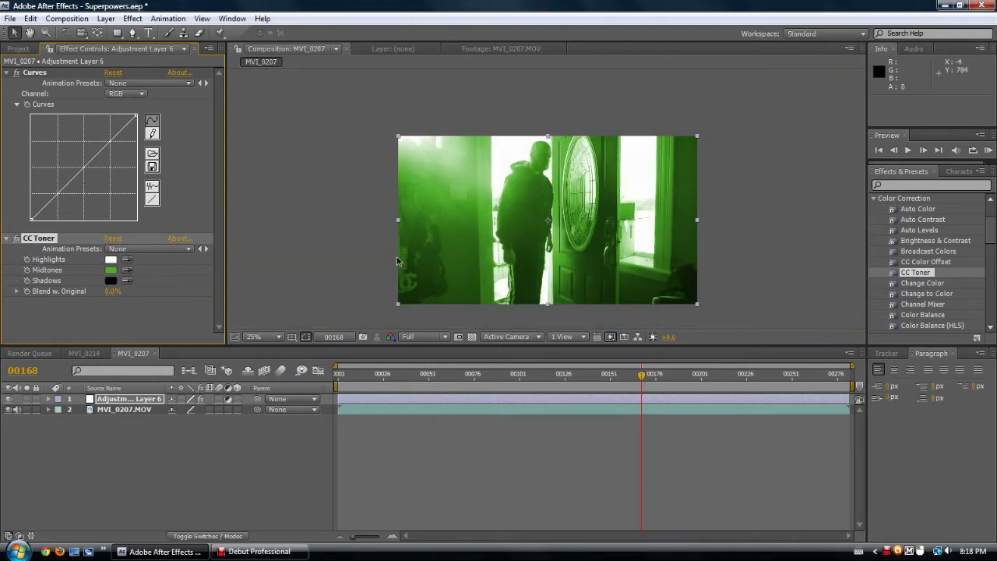
{"action": "left_click", "coordinate": [113, 293]}
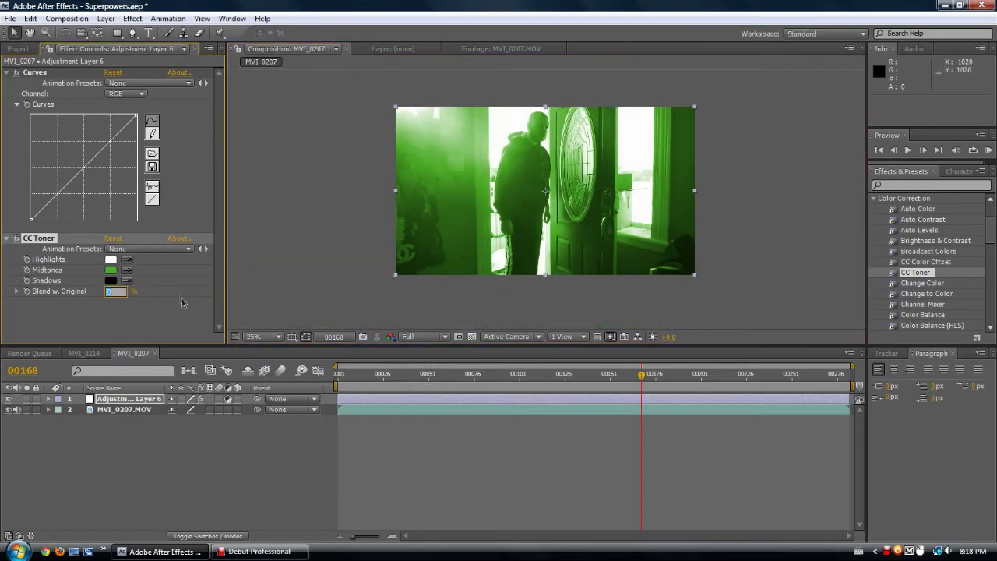
{"action": "type", "text": "40"}
{"action": "key", "text": "Return"}
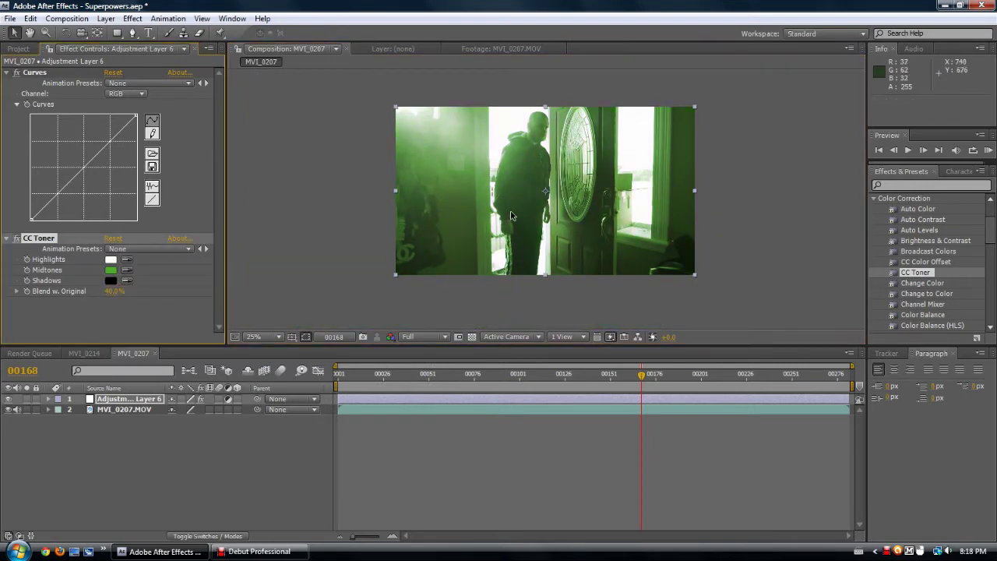
{"action": "scroll", "coordinate": [503, 241], "scroll_direction": "up", "scroll_amount": 2}
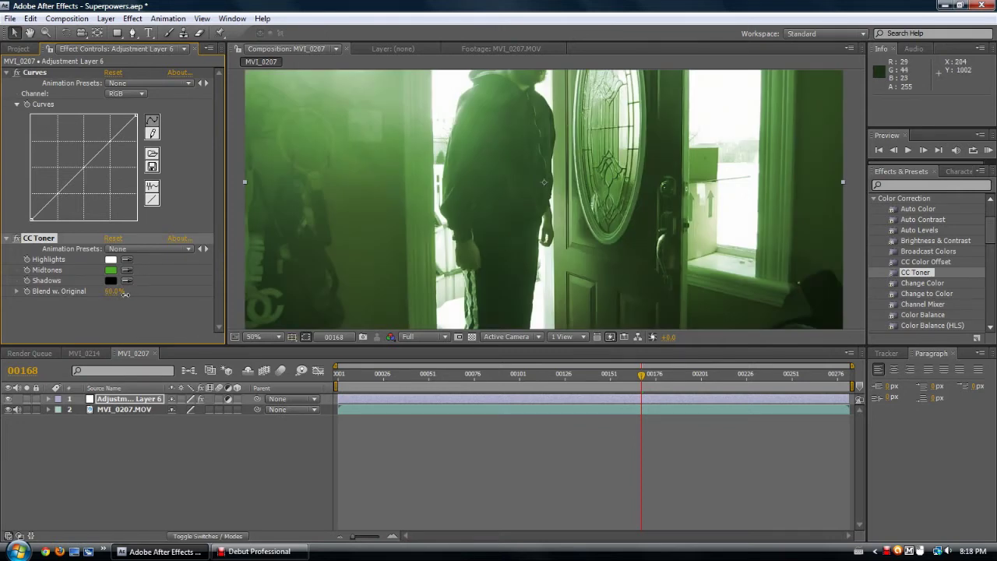
{"action": "scroll", "coordinate": [289, 265], "scroll_direction": "down", "scroll_amount": 2}
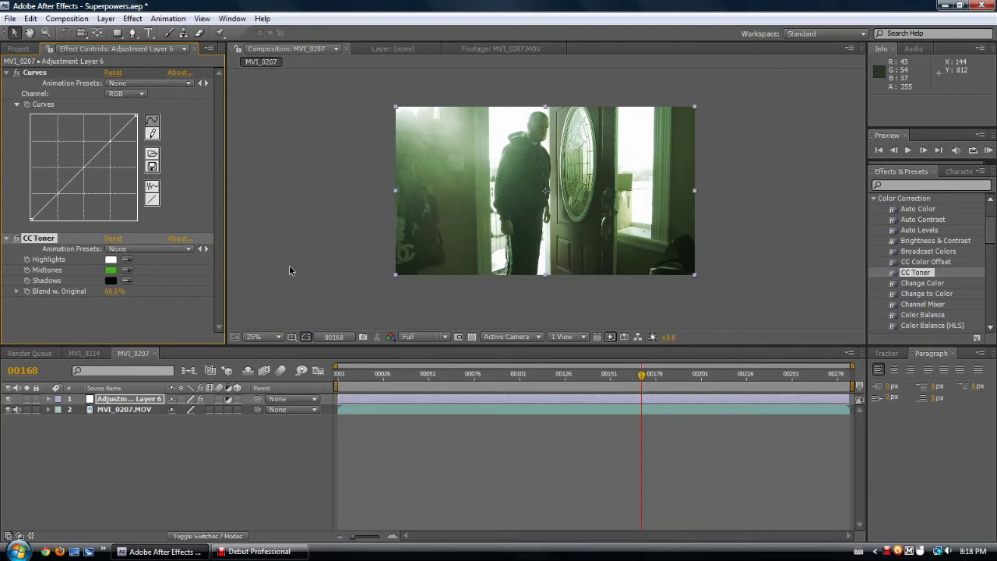
- Add the Tint effect to the adjustment layer below CC Toner and map white to the grey 666666
{"action": "left_click", "coordinate": [131, 328]}
{"action": "scroll", "coordinate": [938, 310], "scroll_direction": "down", "scroll_amount": 3}
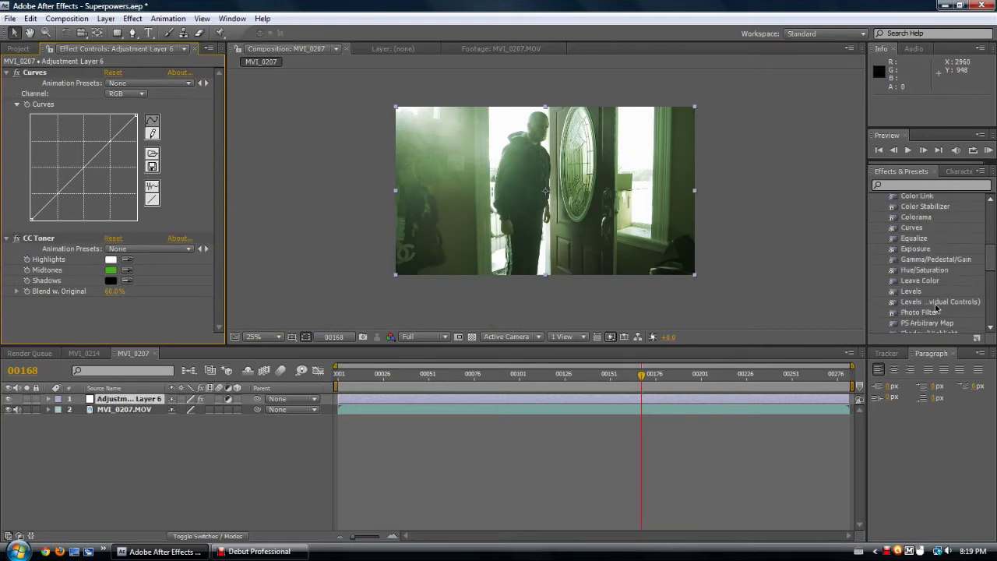
{"action": "scroll", "coordinate": [937, 309], "scroll_direction": "down", "scroll_amount": 2}
{"action": "left_click_drag", "start_coordinate": [911, 294], "coordinate": [117, 332]}
{"action": "left_click", "coordinate": [109, 328]}
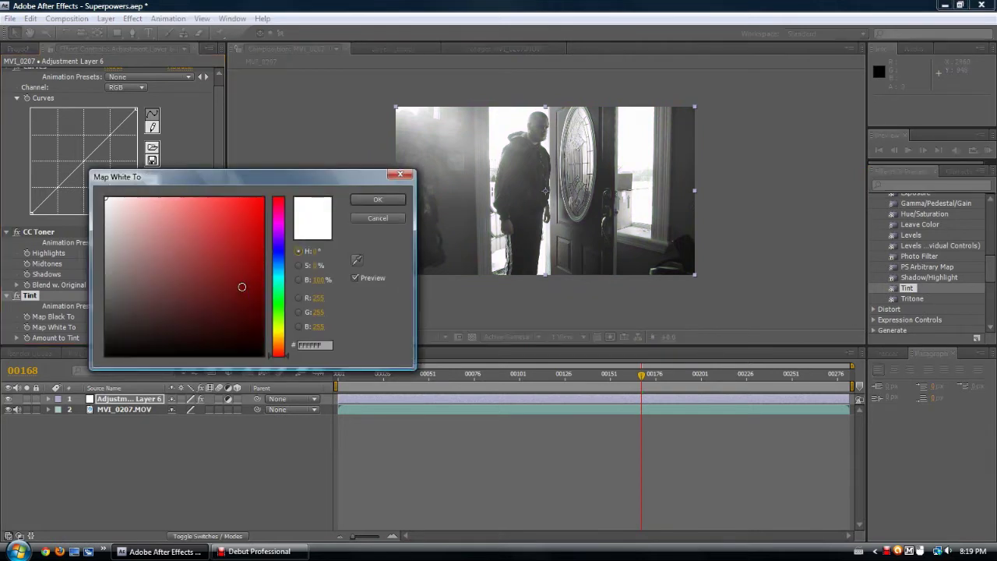
{"action": "left_click_drag", "start_coordinate": [155, 293], "coordinate": [106, 293]}
{"action": "left_click", "coordinate": [363, 201]}
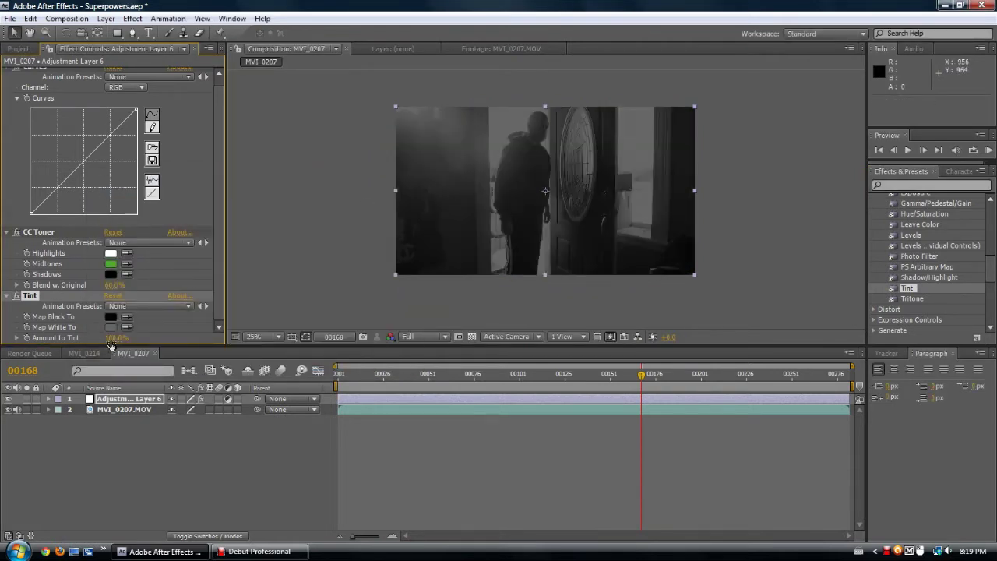
- Reduce the Tint effect's Amount to Tint to 31%
{"action": "left_click_drag", "start_coordinate": [111, 344], "coordinate": [102, 338]}
{"action": "mouse_move", "coordinate": [115, 335]}
{"action": "left_mouse_down"}
{"action": "mouse_move", "coordinate": [113, 344]}
{"action": "mouse_move", "coordinate": [124, 337]}
{"action": "left_mouse_up"}
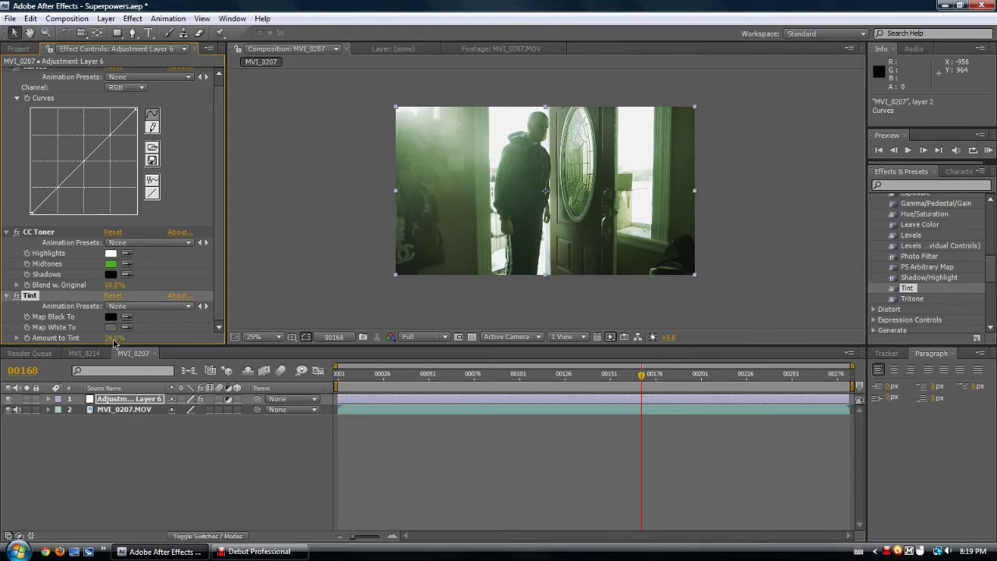
{"action": "scroll", "coordinate": [338, 278], "scroll_direction": "up", "scroll_amount": 2}
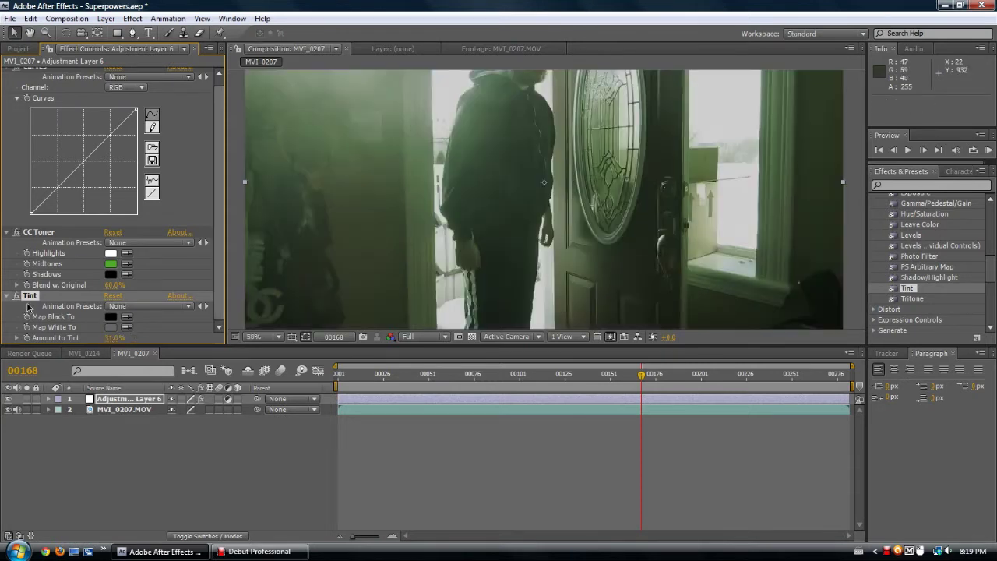
- Change the Tint effect's Map White To colour to the dark red 5C3737
{"action": "left_click", "coordinate": [110, 328]}
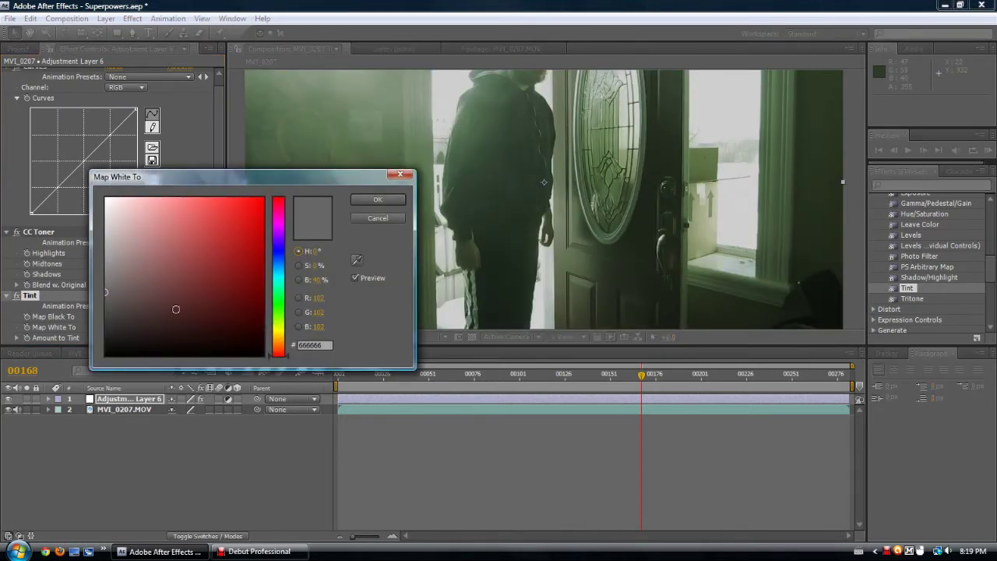
{"action": "left_click", "coordinate": [153, 295]}
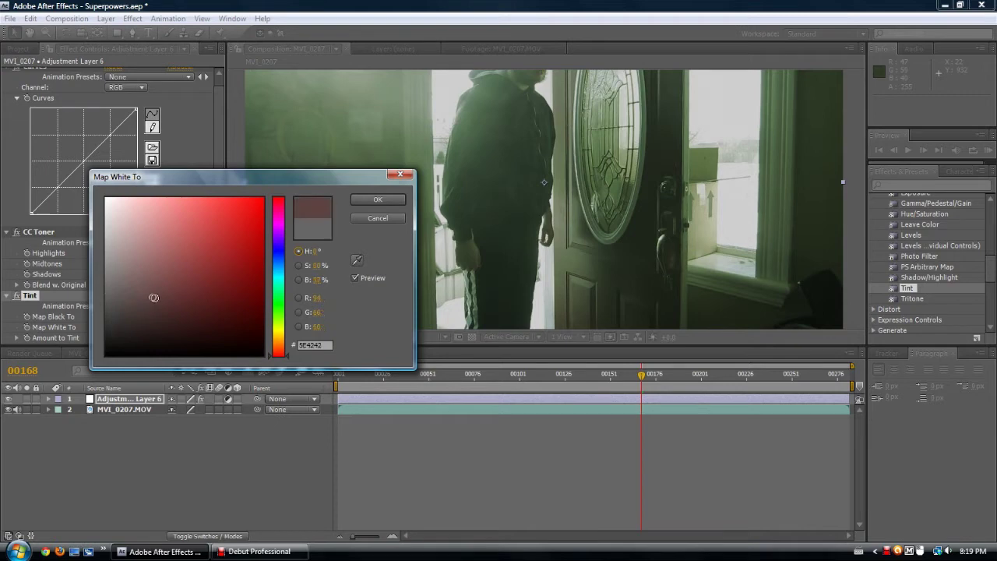
{"action": "left_click", "coordinate": [377, 200]}
{"action": "key", "text": "comma"}
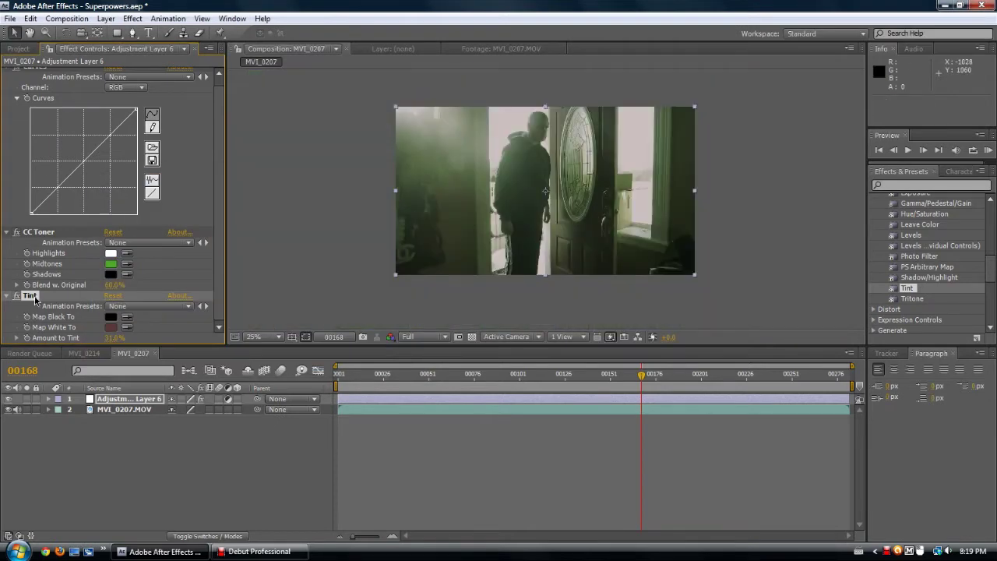
- Delete the Tint effect from the adjustment layer and switch off CC Toner
{"action": "key", "text": "Delete"}
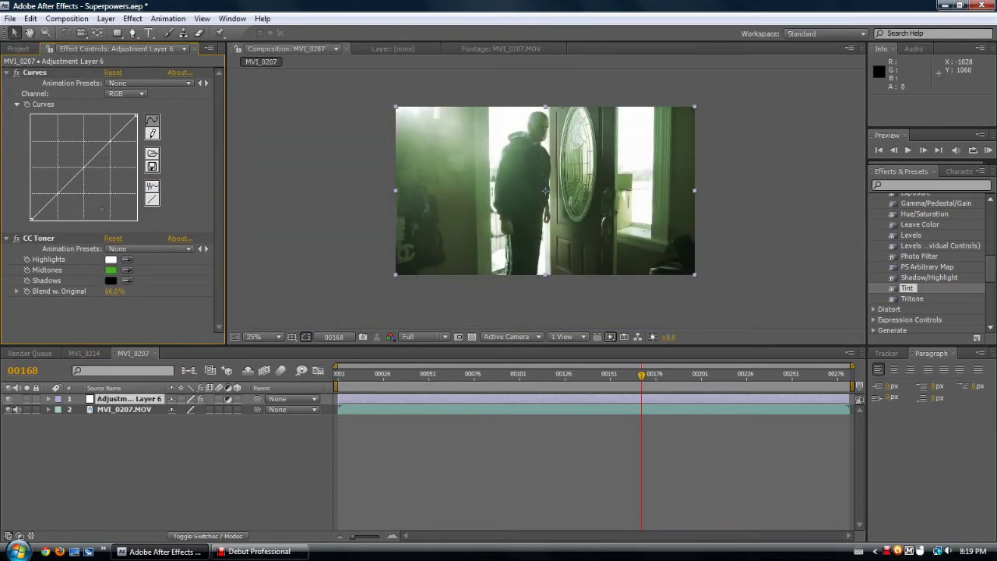
{"action": "left_click", "coordinate": [16, 239]}
- Bend the RGB curve of the Curves effect into a gentle S shape and compare the image with Curves off and on
{"action": "left_click_drag", "start_coordinate": [64, 188], "coordinate": [68, 196]}
{"action": "left_click_drag", "start_coordinate": [110, 141], "coordinate": [107, 142]}
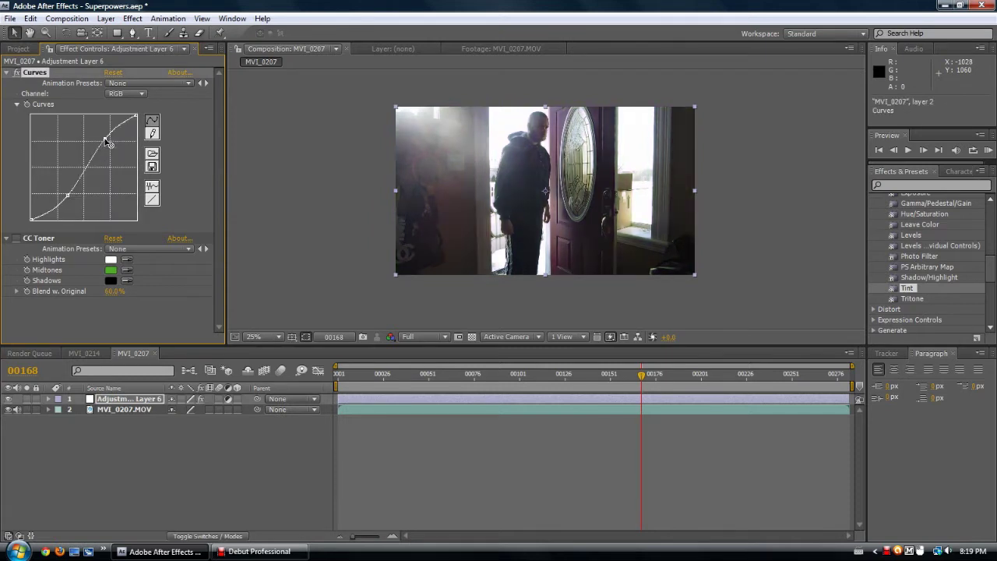
{"action": "key", "text": "period"}
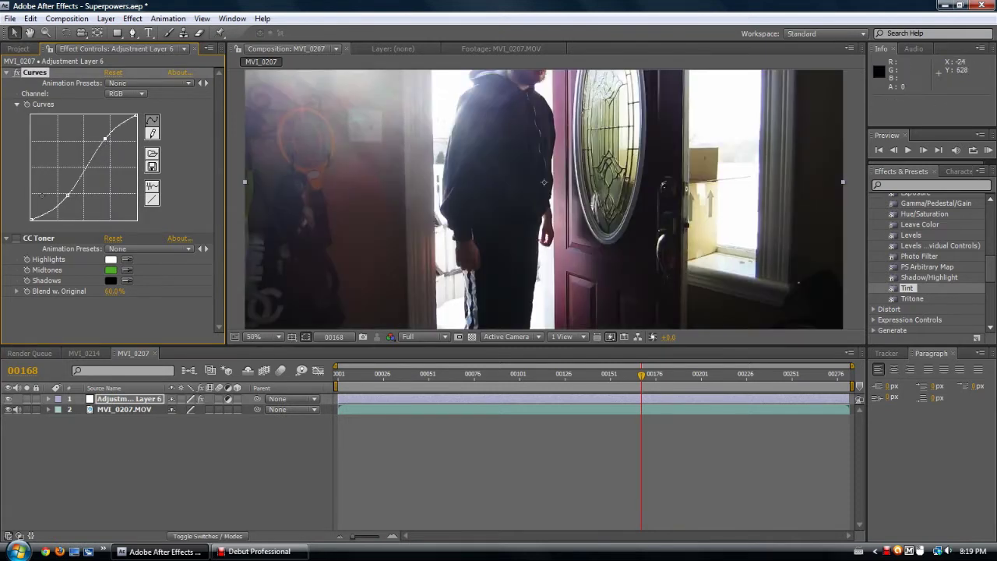
{"action": "left_click_drag", "start_coordinate": [68, 195], "coordinate": [59, 200]}
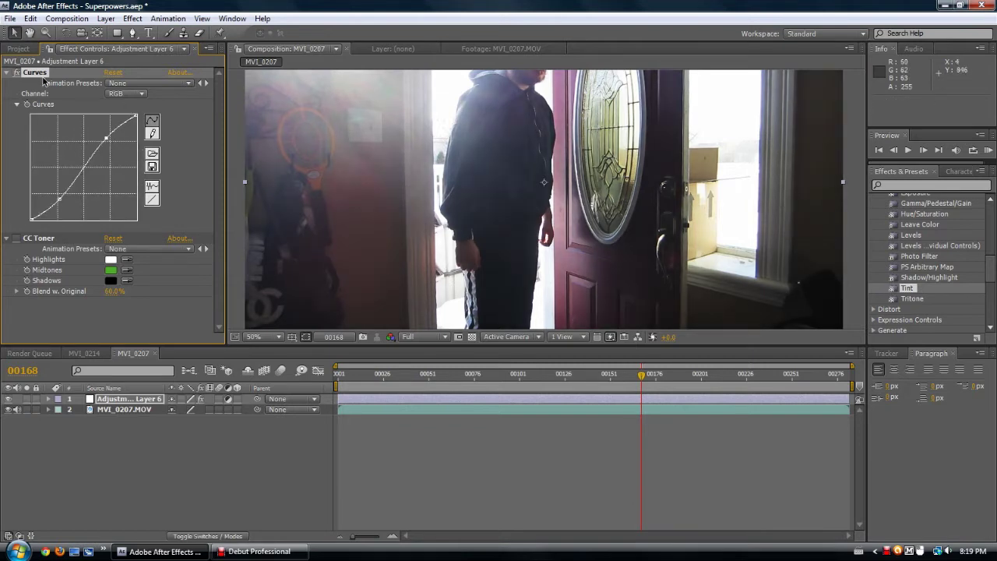
{"action": "left_click", "coordinate": [17, 74]}
{"action": "left_click", "coordinate": [17, 74]}
- Raise the midtones of the Green channel in the Curves effect to give the footage a green cast
{"action": "left_click", "coordinate": [117, 95]}
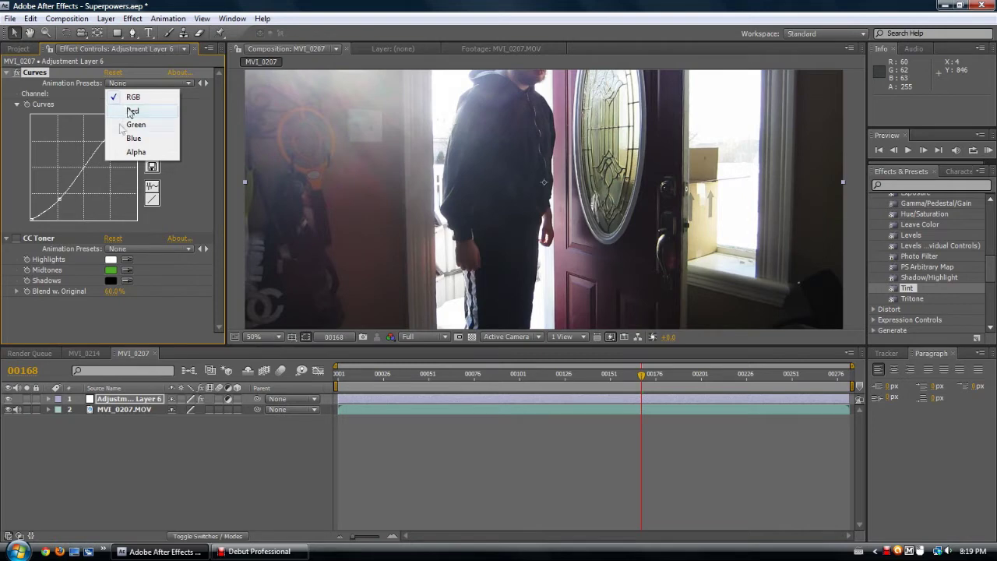
{"action": "left_click", "coordinate": [135, 124]}
{"action": "left_click_drag", "start_coordinate": [86, 167], "coordinate": [92, 155]}
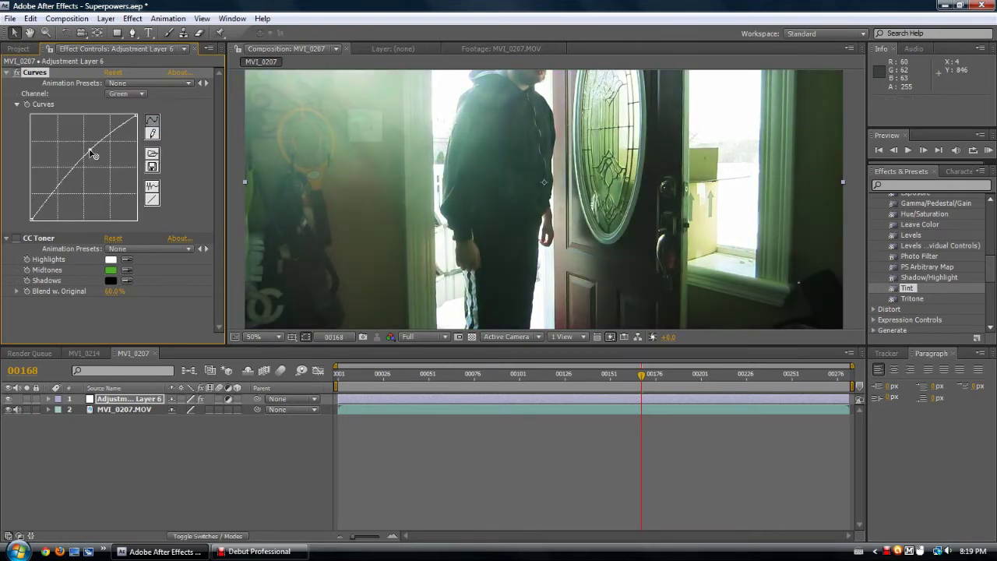
{"action": "key", "text": "comma"}
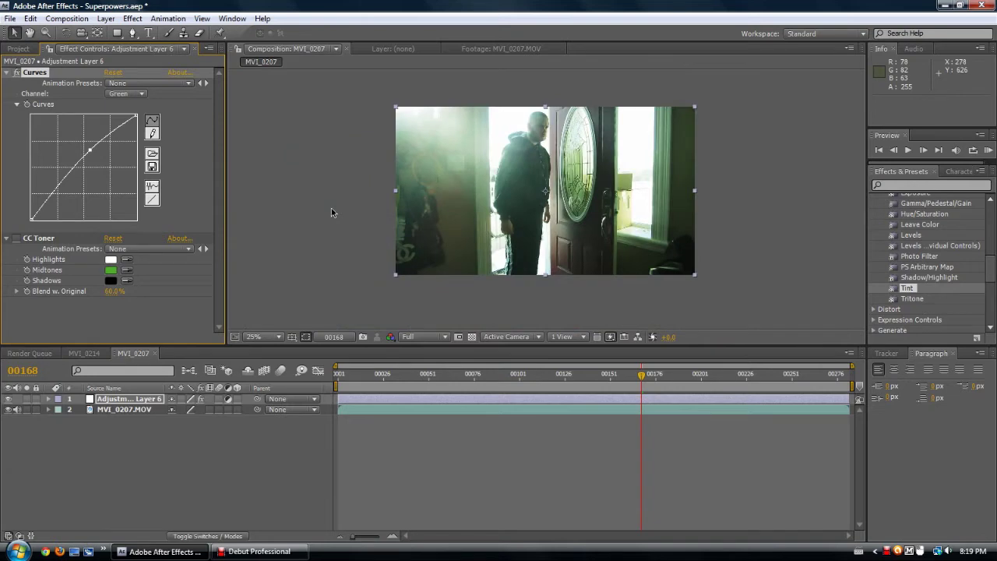
{"action": "scroll", "coordinate": [332, 212], "scroll_direction": "up", "scroll_amount": 1}
{"action": "scroll", "coordinate": [333, 212], "scroll_direction": "down", "scroll_amount": 1}
{"action": "left_click_drag", "start_coordinate": [335, 211], "coordinate": [327, 272]}
{"action": "key", "text": "period"}
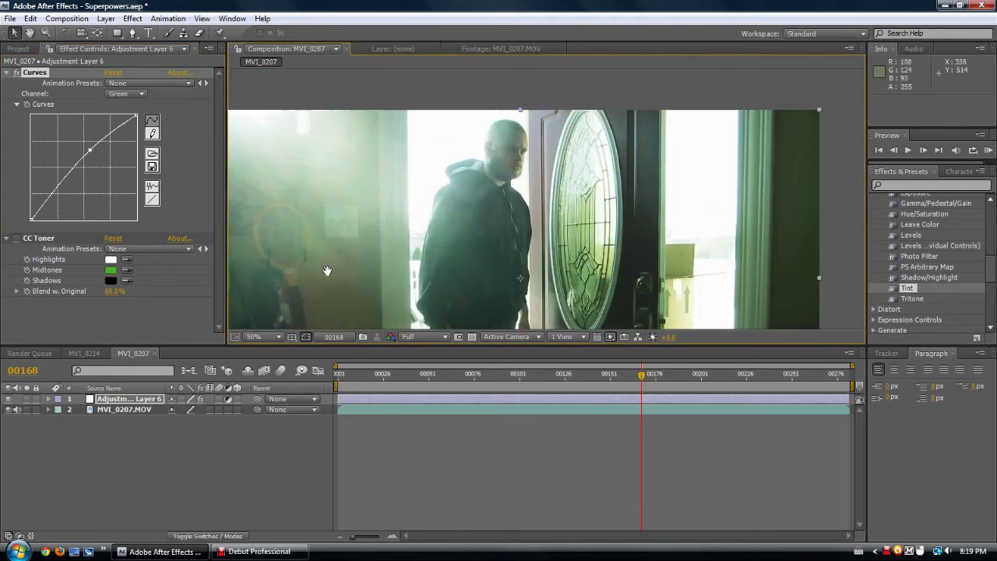
- Switch CC Toner back on and change its midtones colour to a yellow-green
{"action": "left_click", "coordinate": [17, 239]}
{"action": "left_click_drag", "start_coordinate": [351, 300], "coordinate": [374, 234]}
{"action": "scroll", "coordinate": [374, 233], "scroll_direction": "down", "scroll_amount": 1}
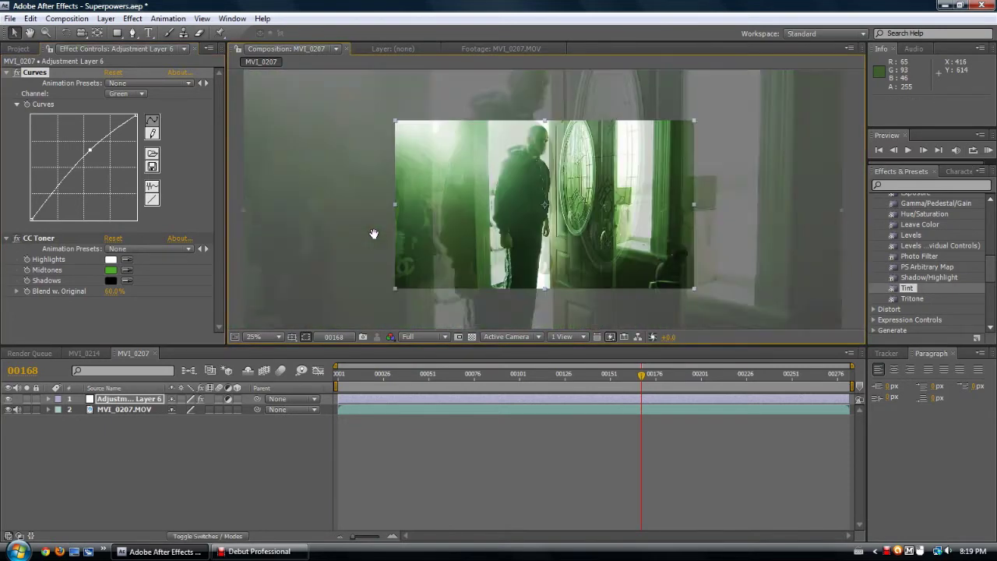
{"action": "left_click", "coordinate": [111, 271]}
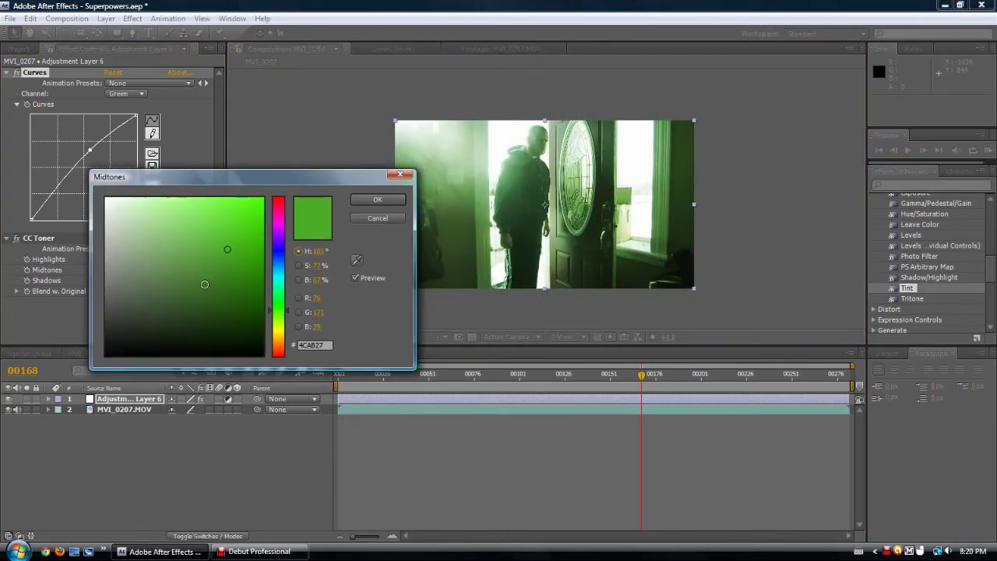
{"action": "left_click", "coordinate": [280, 326]}
{"action": "mouse_move", "coordinate": [258, 298]}
{"action": "left_mouse_down"}
{"action": "mouse_move", "coordinate": [234, 279]}
{"action": "mouse_move", "coordinate": [227, 247]}
{"action": "mouse_move", "coordinate": [236, 240]}
{"action": "left_mouse_up"}
{"action": "left_click", "coordinate": [377, 201]}
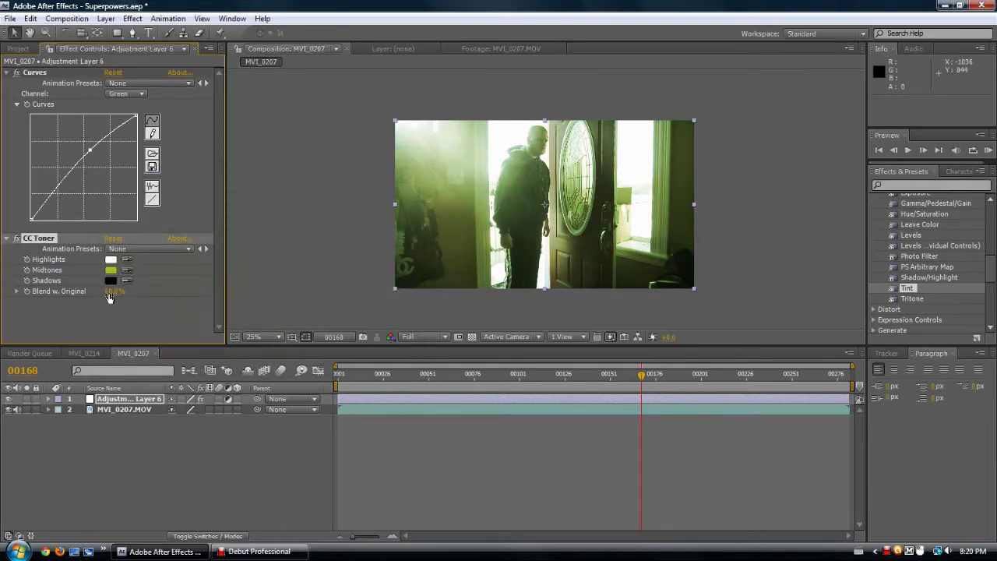
- Raise CC Toner's Blend w. Original to 92% and check the graded frame at close and full view
{"action": "left_click_drag", "start_coordinate": [133, 292], "coordinate": [131, 293]}
{"action": "scroll", "coordinate": [342, 270], "scroll_direction": "up", "scroll_amount": 2}
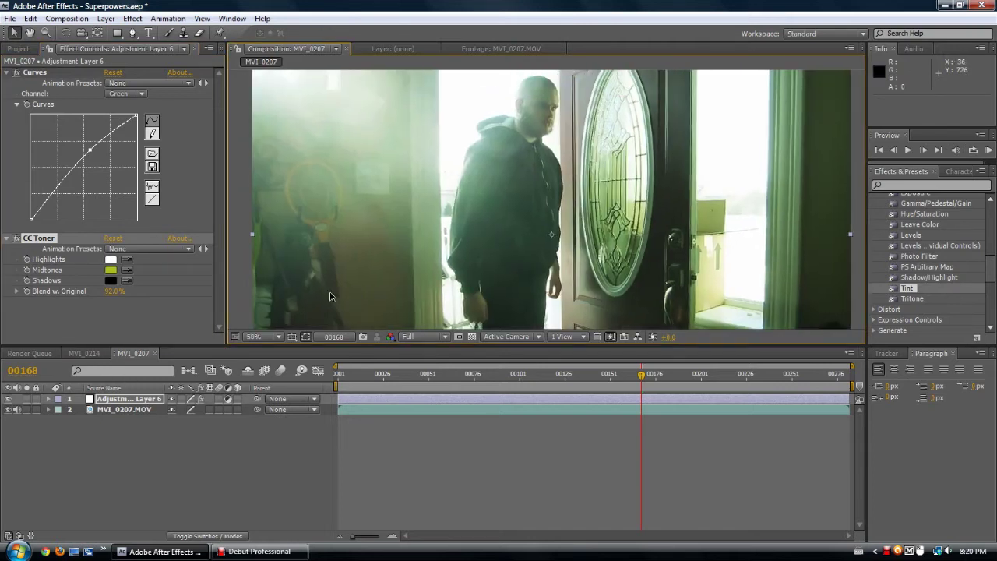
{"action": "scroll", "coordinate": [339, 241], "scroll_direction": "down", "scroll_amount": 2}
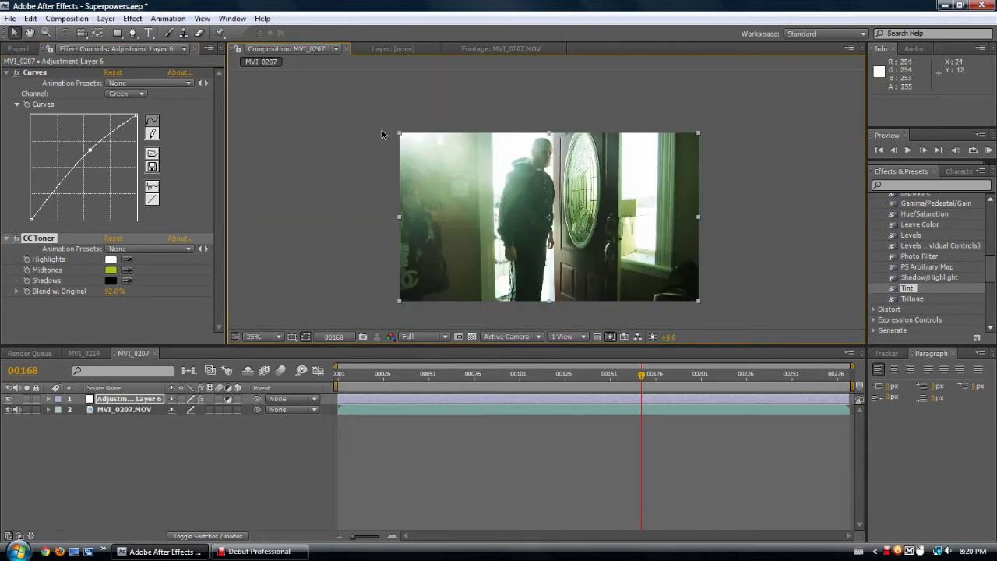
{"action": "scroll", "coordinate": [398, 188], "scroll_direction": "up", "scroll_amount": 2}
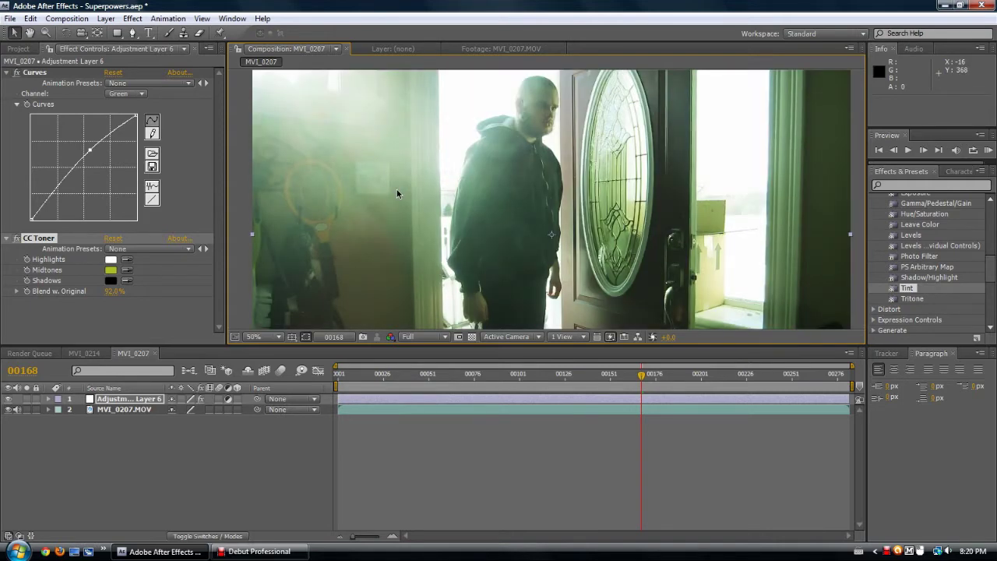
{"action": "mouse_move", "coordinate": [397, 190]}
{"action": "left_mouse_down"}
{"action": "mouse_move", "coordinate": [410, 236]}
{"action": "mouse_move", "coordinate": [410, 178]}
{"action": "left_mouse_up"}
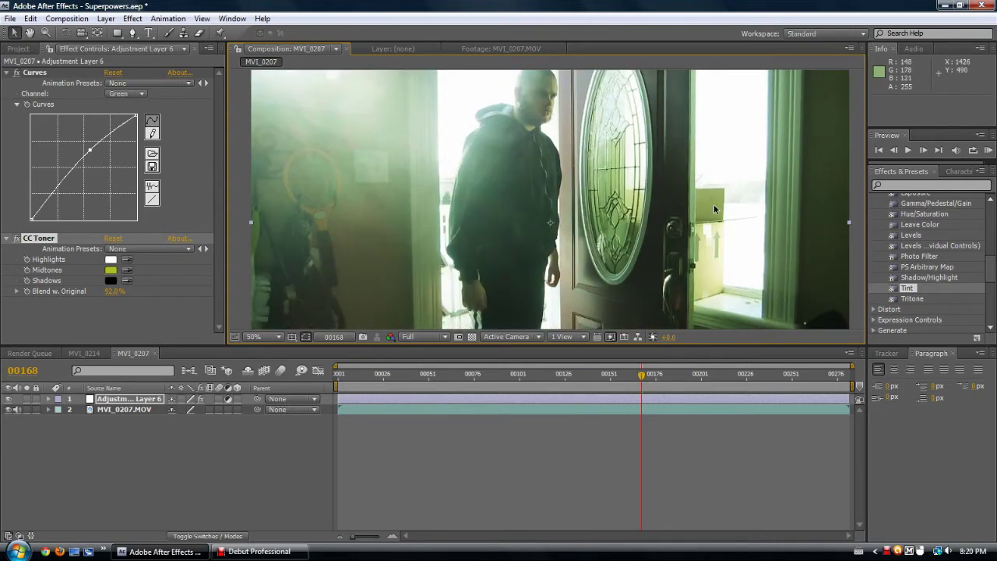
- Add the Hue/Saturation effect below CC Toner and rotate its Master Hue to shift the greens towards teal
{"action": "left_click_drag", "start_coordinate": [918, 215], "coordinate": [98, 282]}
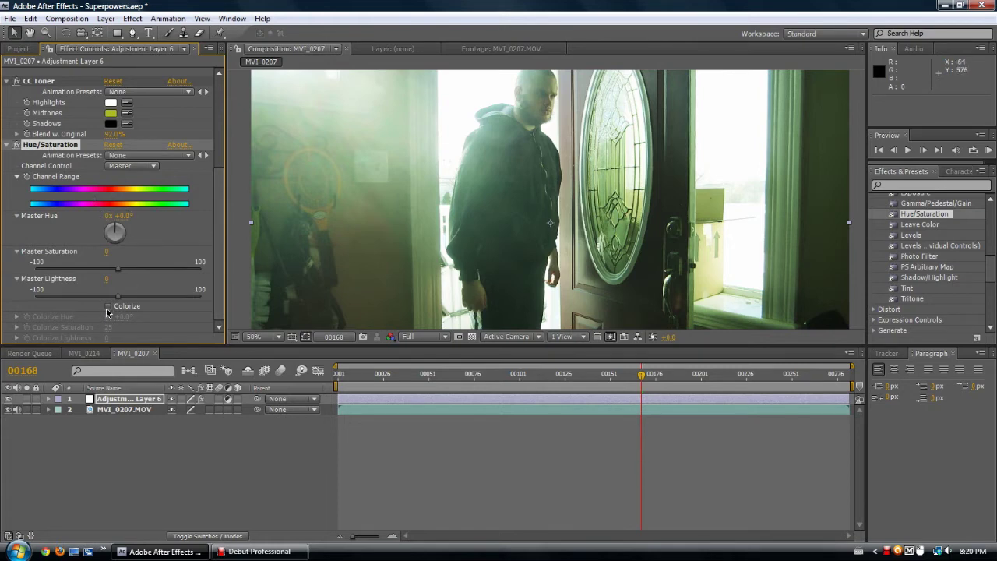
{"action": "left_click_drag", "start_coordinate": [121, 231], "coordinate": [125, 232]}
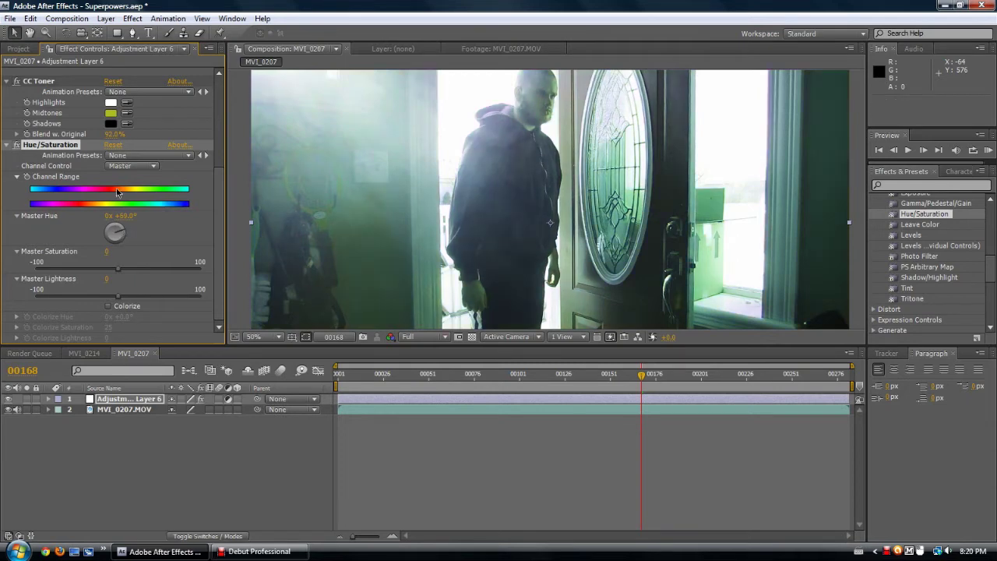
{"action": "scroll", "coordinate": [433, 194], "scroll_direction": "down", "scroll_amount": 1}
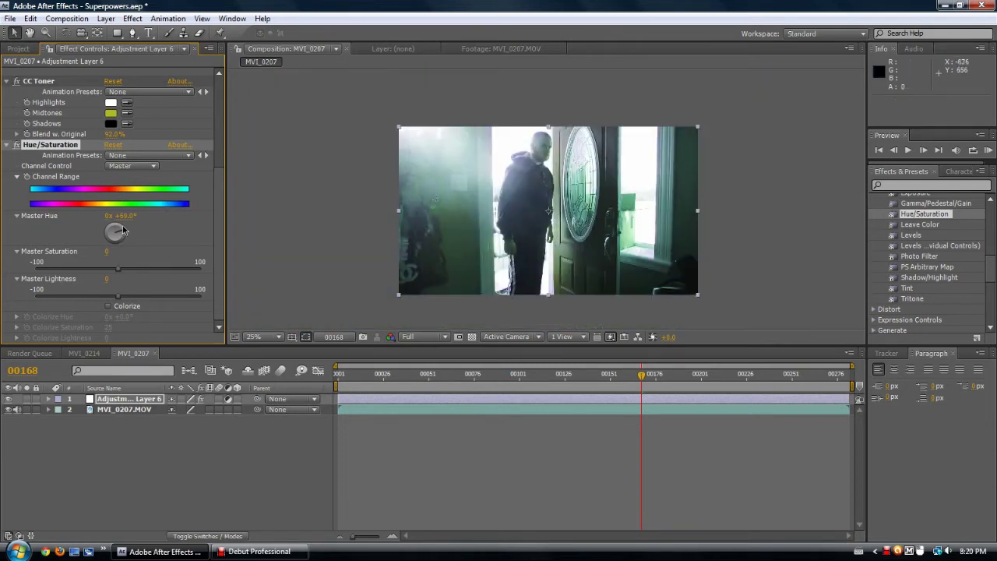
- Reduce Master Hue to +23° and delete the Hue/Saturation effect from Adjustment Layer 6
{"action": "left_click_drag", "start_coordinate": [120, 232], "coordinate": [117, 229]}
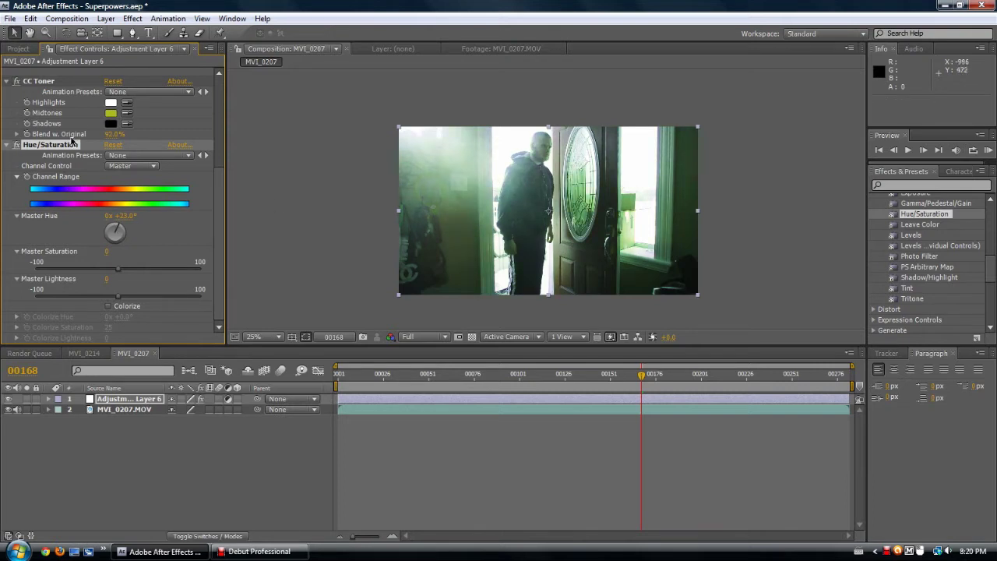
{"action": "key", "text": "Delete"}
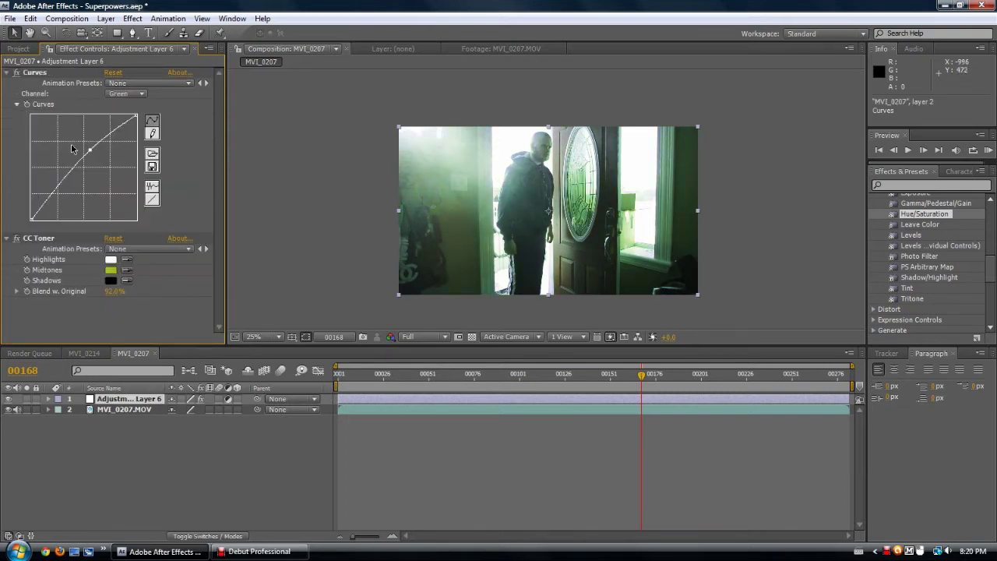
{"action": "scroll", "coordinate": [461, 296], "scroll_direction": "up", "scroll_amount": 2}
{"action": "scroll", "coordinate": [460, 296], "scroll_direction": "down", "scroll_amount": 2}
{"action": "key", "text": "period"}
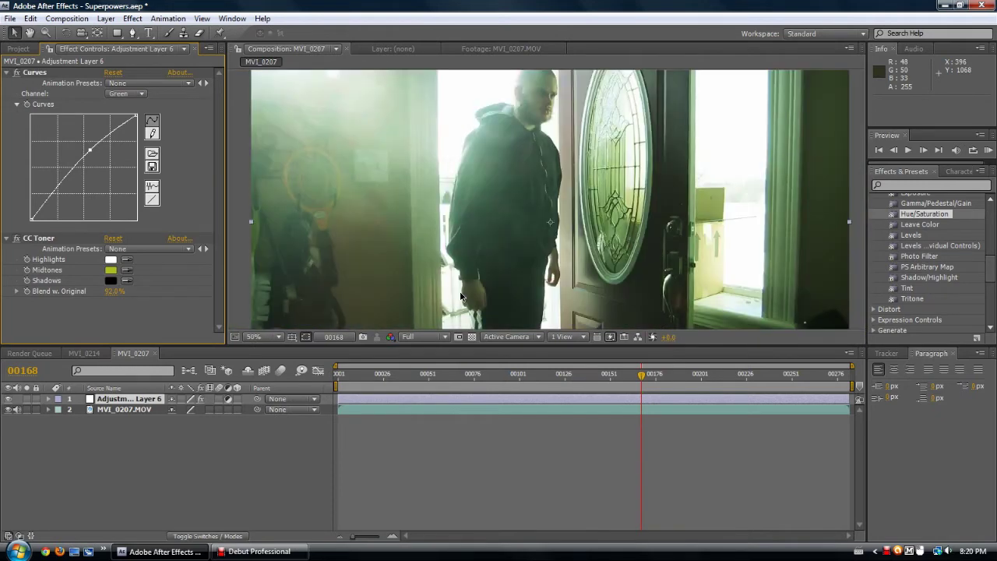
- Add the Tint effect below Curves on Adjustment Layer 6 in place of CC Toner, deleting CC Toner
{"action": "left_click", "coordinate": [38, 240]}
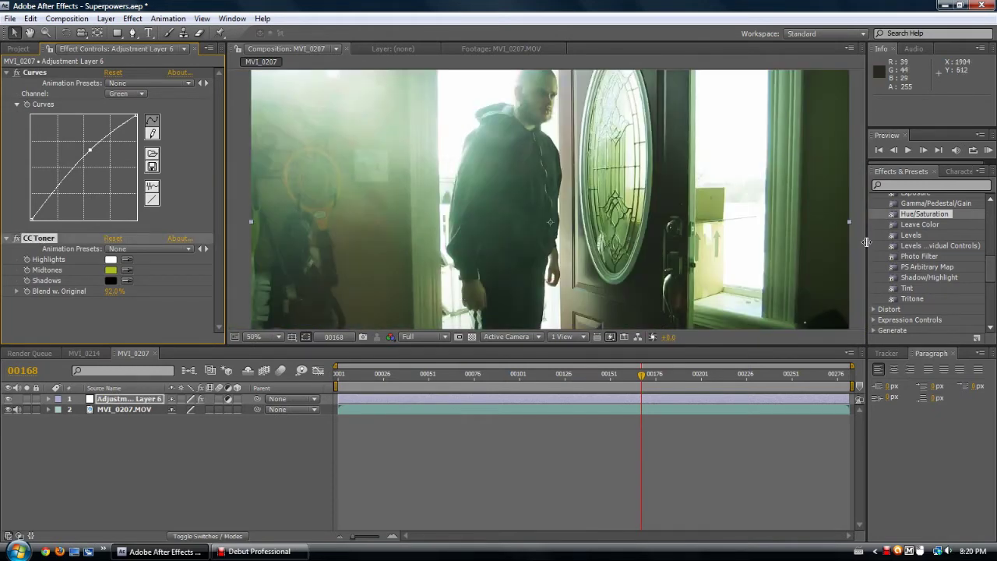
{"action": "left_click_drag", "start_coordinate": [906, 290], "coordinate": [145, 315]}
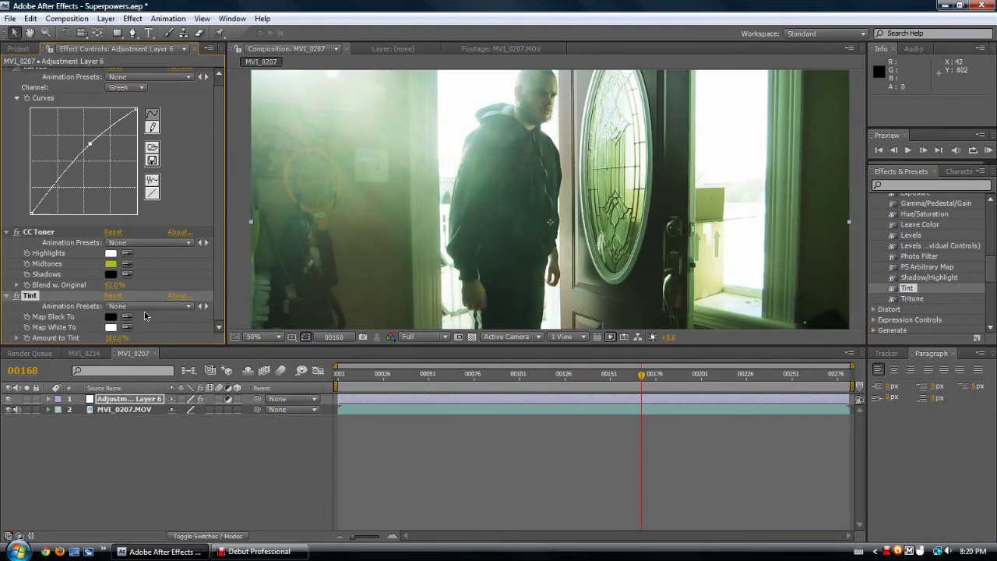
{"action": "left_click", "coordinate": [38, 233]}
{"action": "key", "text": "Delete"}
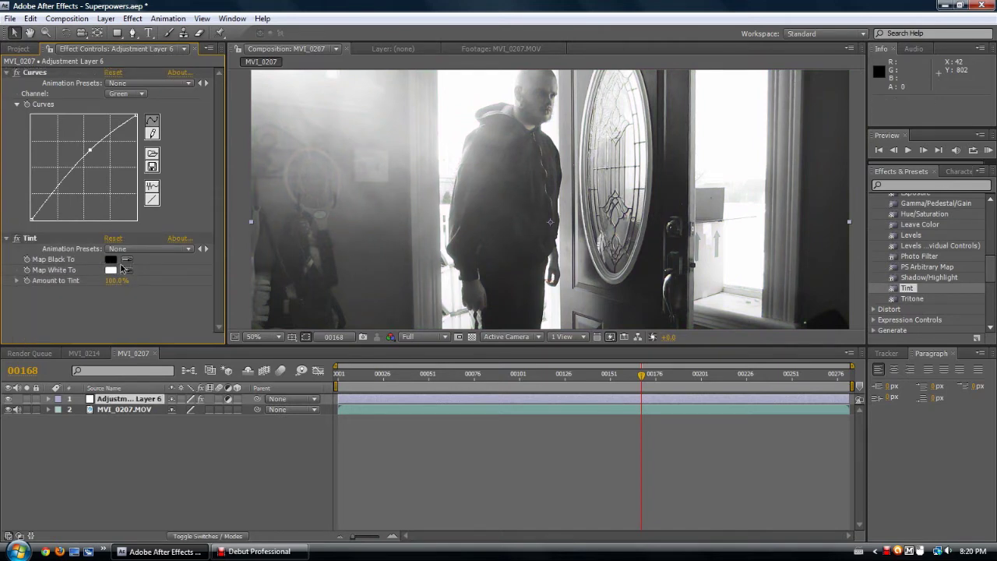
- Change Tint's Map White To colour to an olive yellow-green and lower Amount to Tint to 43%
{"action": "left_click", "coordinate": [110, 270]}
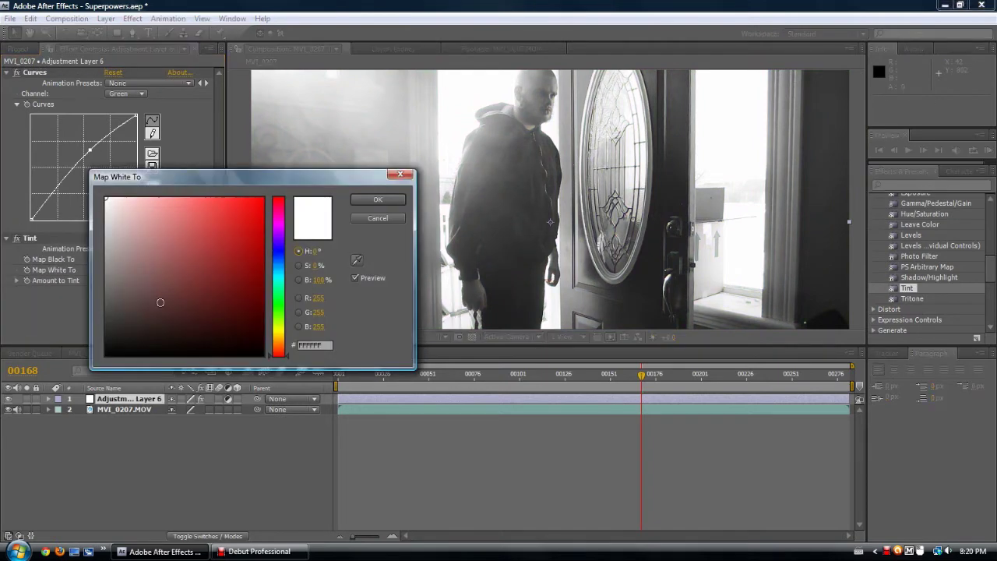
{"action": "left_click", "coordinate": [283, 328]}
{"action": "left_click_drag", "start_coordinate": [285, 329], "coordinate": [285, 326]}
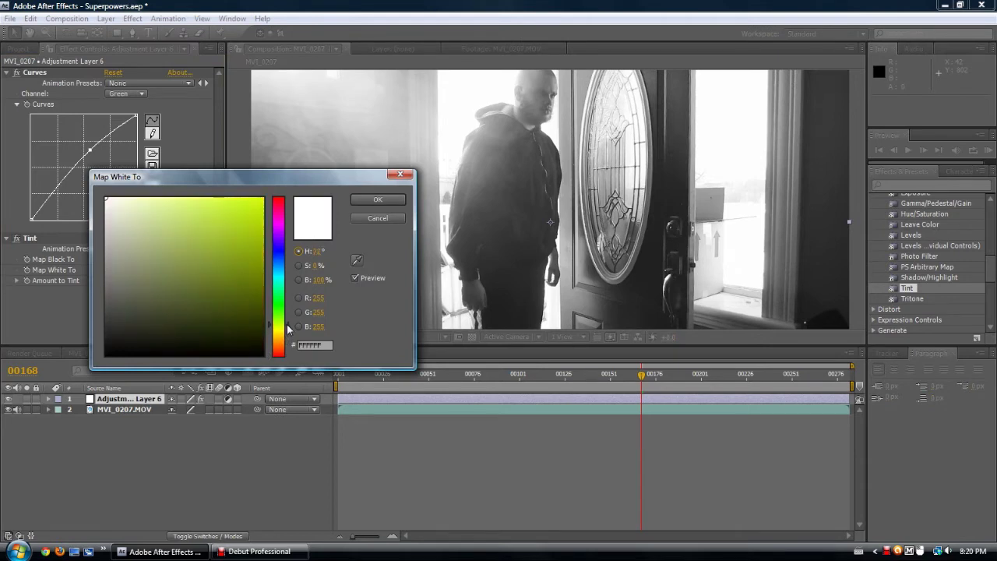
{"action": "left_click_drag", "start_coordinate": [242, 290], "coordinate": [216, 249]}
{"action": "left_click", "coordinate": [377, 199]}
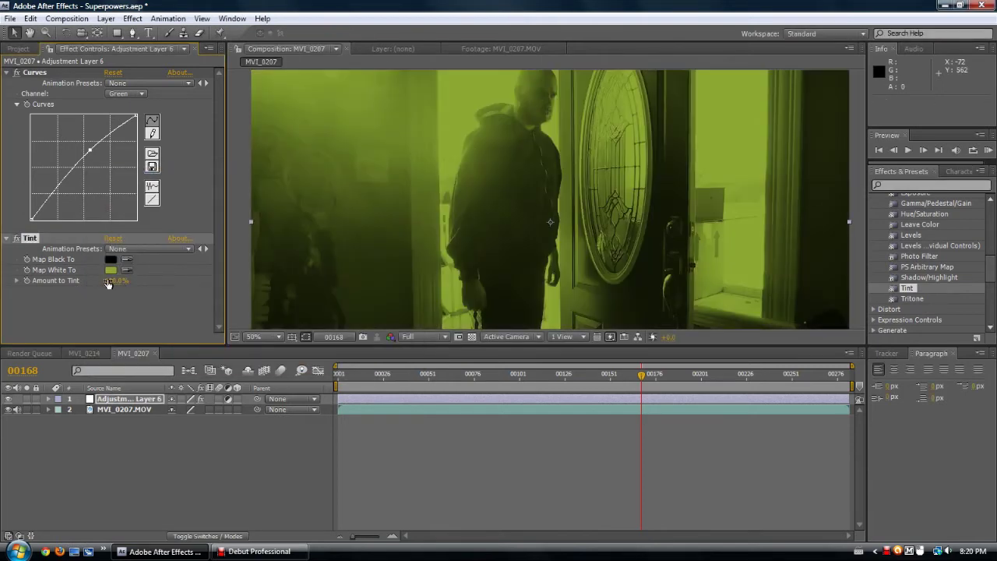
{"action": "left_click_drag", "start_coordinate": [79, 288], "coordinate": [101, 289]}
{"action": "scroll", "coordinate": [371, 256], "scroll_direction": "down", "scroll_amount": 1}
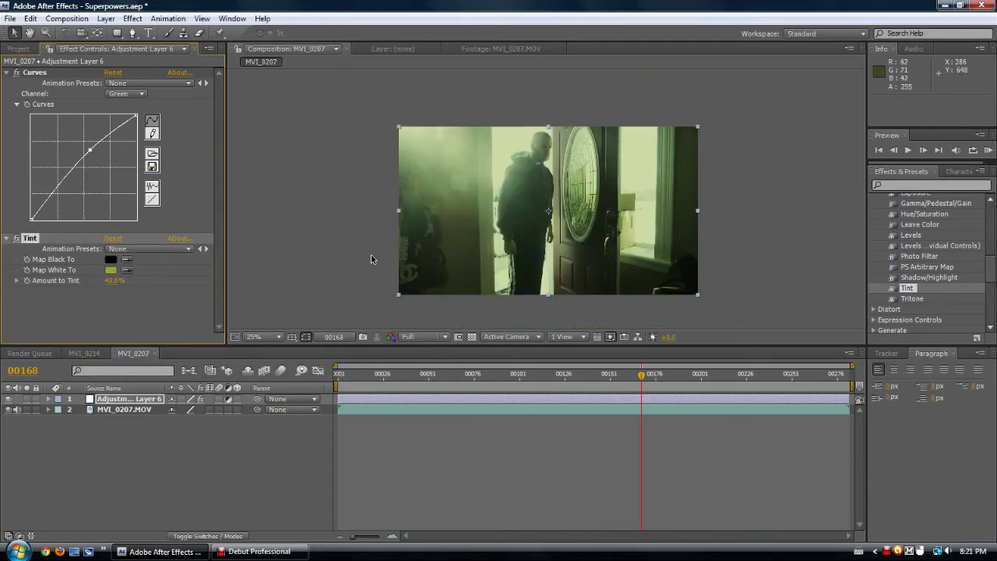
{"action": "scroll", "coordinate": [301, 279], "scroll_direction": "up", "scroll_amount": 2}
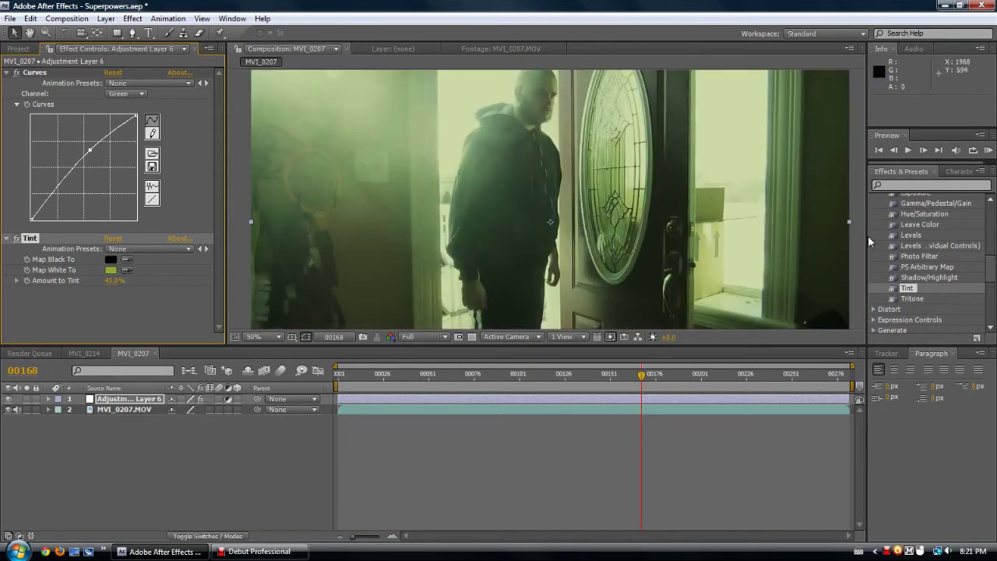
- Add the Brightness & Contrast effect below Tint and settle its Brightness at 10
{"action": "scroll", "coordinate": [922, 231], "scroll_direction": "up", "scroll_amount": 3}
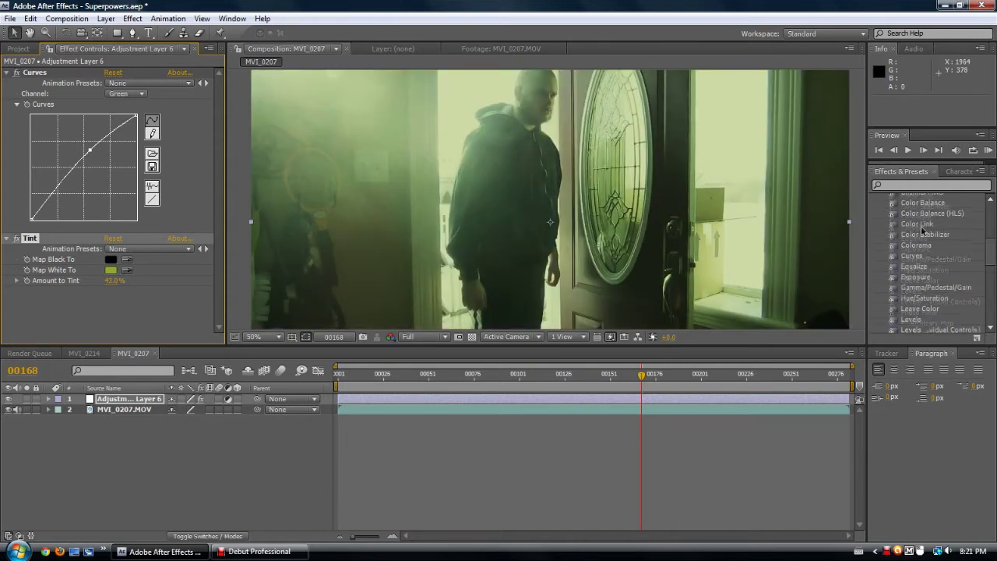
{"action": "scroll", "coordinate": [922, 230], "scroll_direction": "up", "scroll_amount": 3}
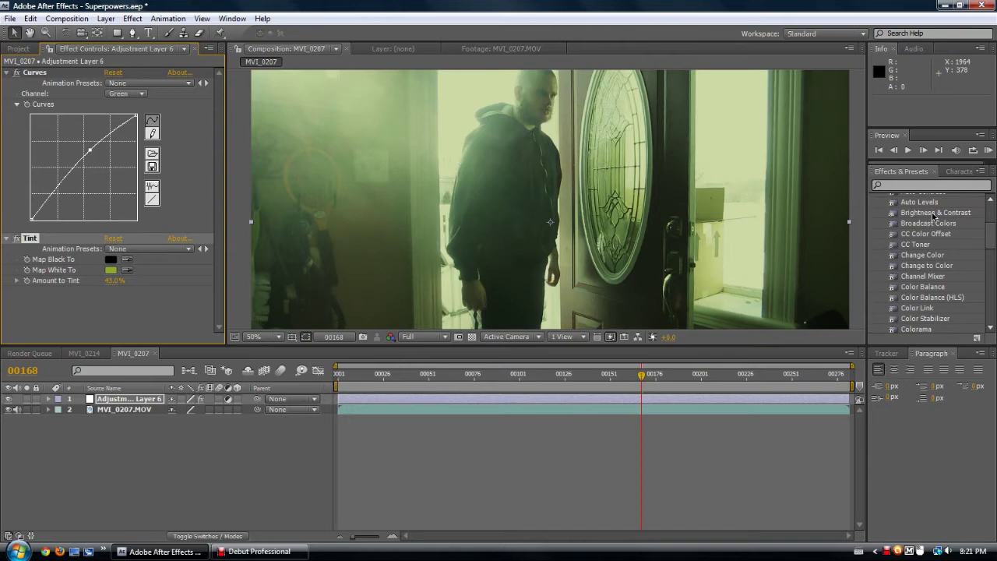
{"action": "left_click_drag", "start_coordinate": [933, 217], "coordinate": [148, 290]}
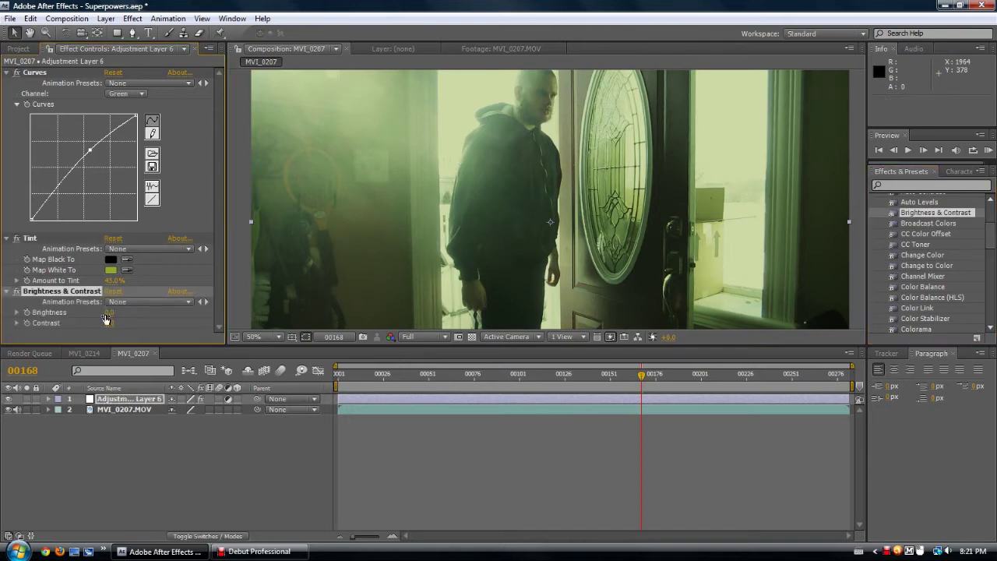
{"action": "left_click_drag", "start_coordinate": [108, 315], "coordinate": [126, 314]}
{"action": "scroll", "coordinate": [396, 279], "scroll_direction": "down", "scroll_amount": 2}
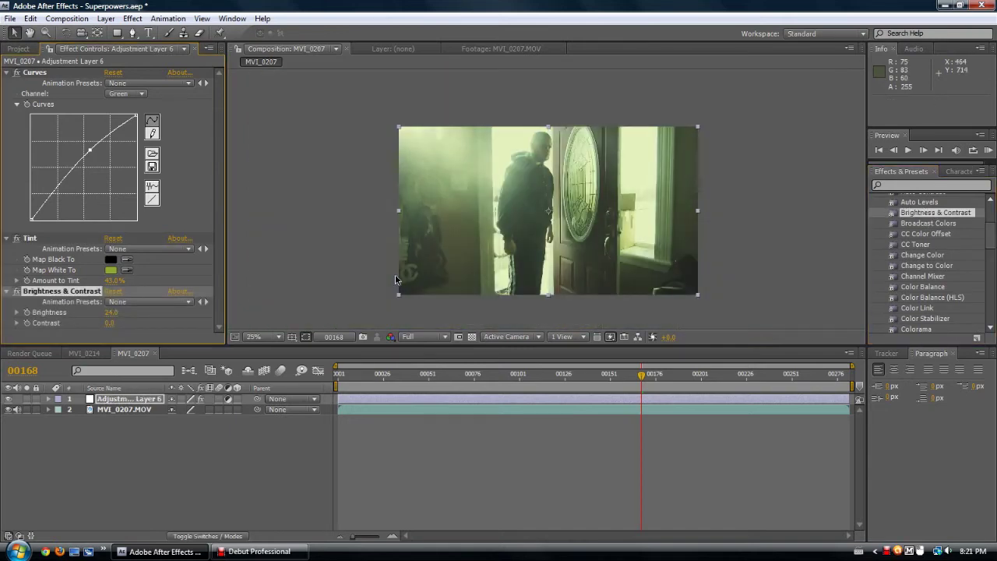
{"action": "key", "text": "period"}
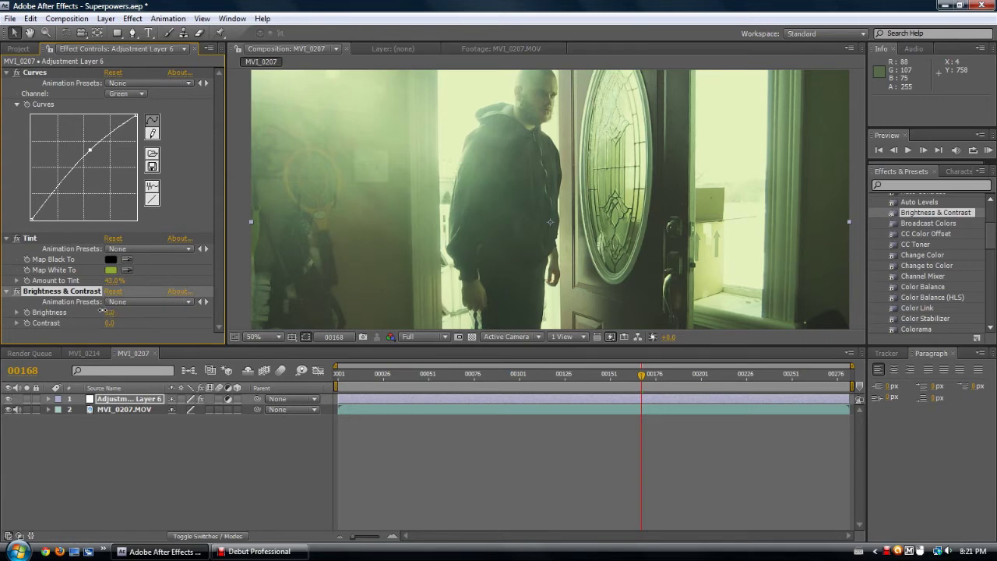
{"action": "key", "text": "comma"}
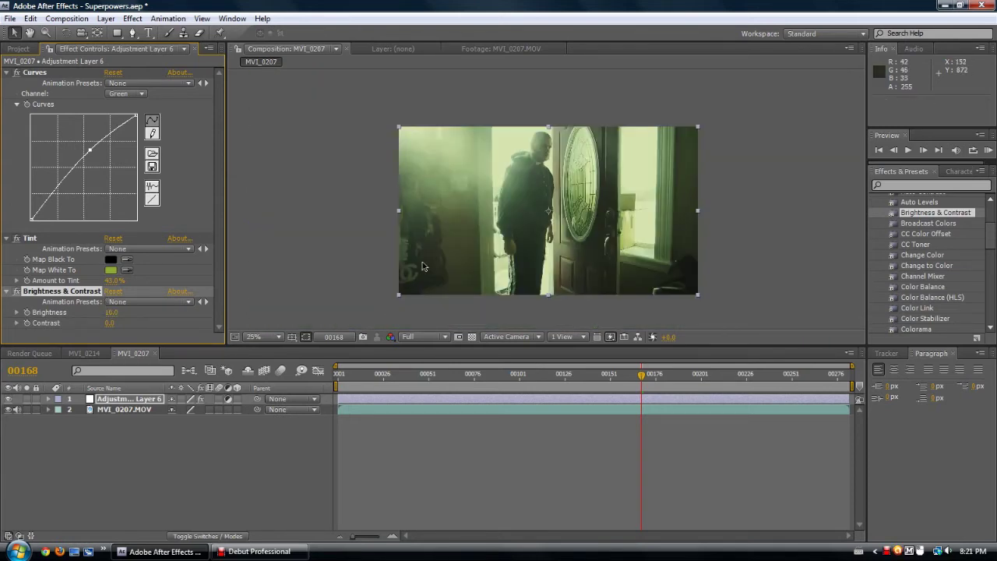
{"action": "key", "text": "period"}
{"action": "left_click_drag", "start_coordinate": [422, 261], "coordinate": [397, 295]}
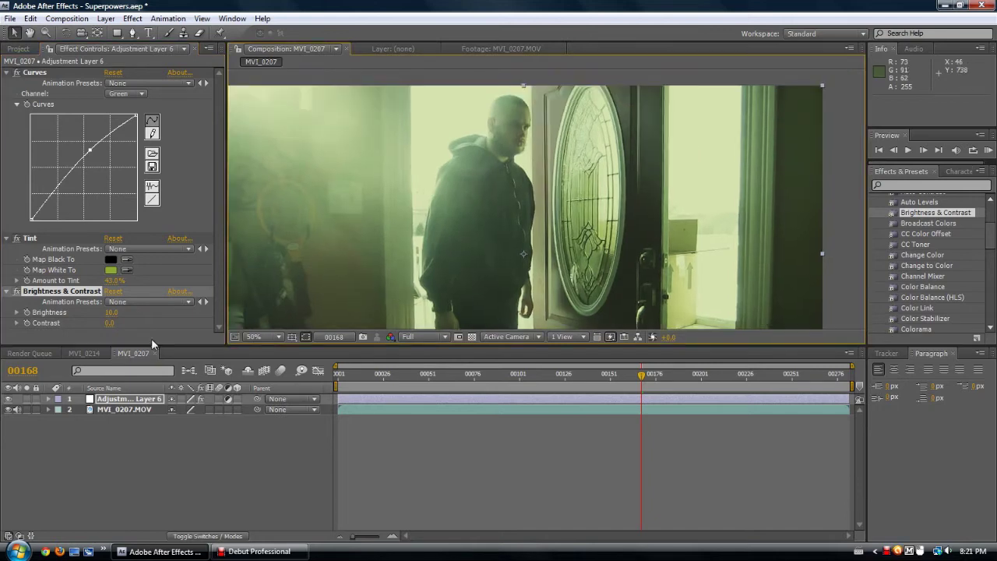
- Compare the footage without and with Adjustment Layer 6 and display the RGB channel in its Curves effect
{"action": "left_click", "coordinate": [10, 399]}
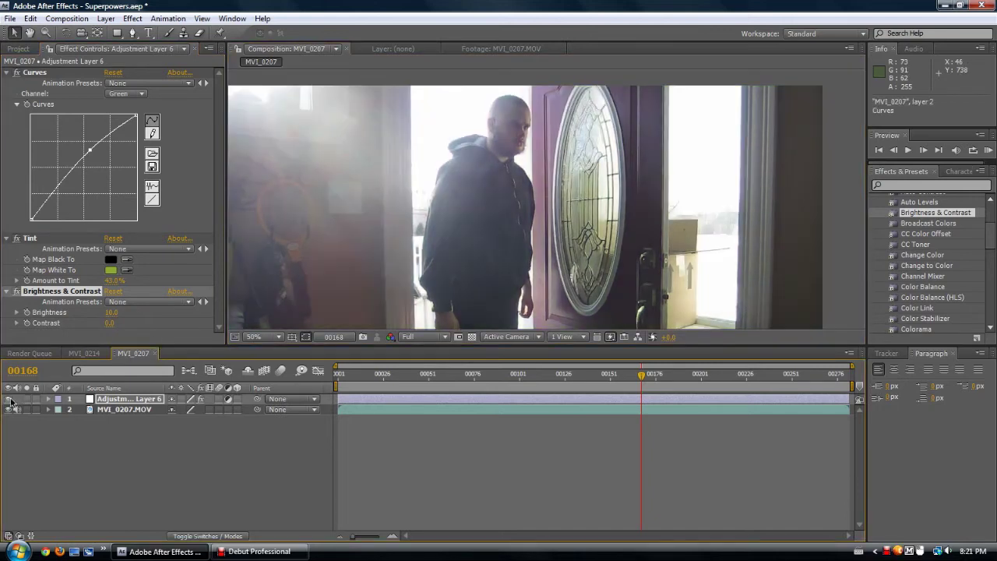
{"action": "left_click", "coordinate": [10, 400]}
{"action": "left_click", "coordinate": [124, 94]}
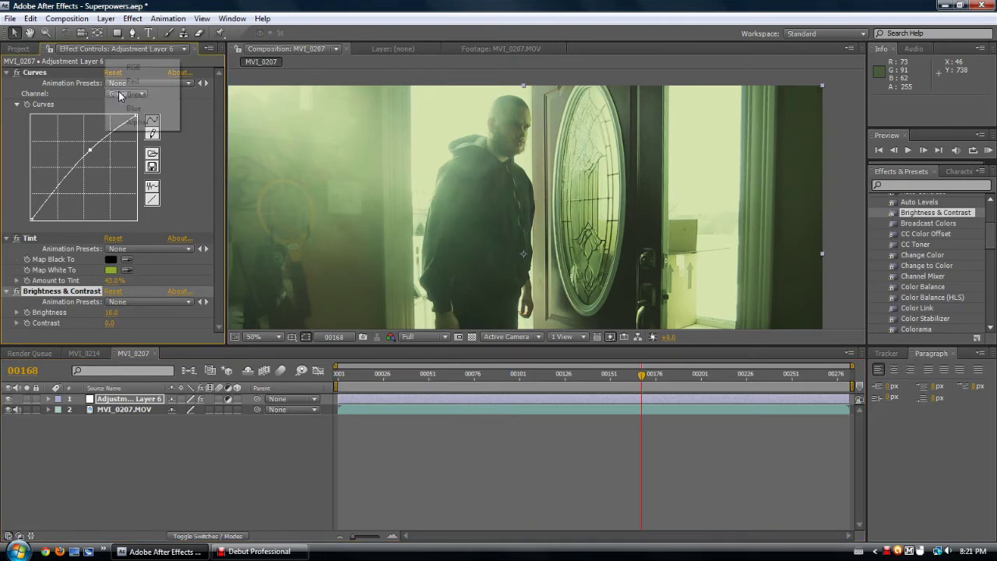
{"action": "left_click", "coordinate": [117, 67]}
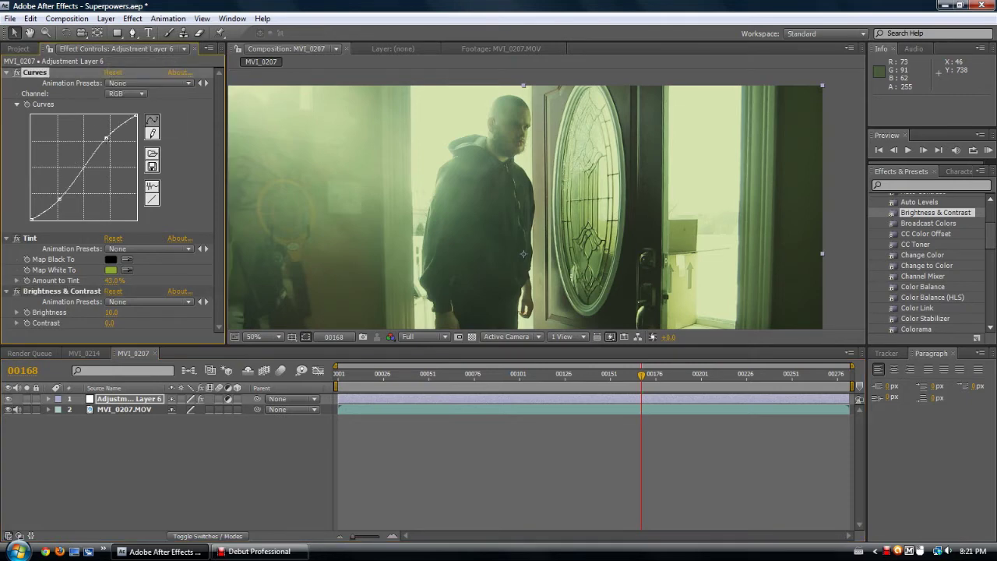
- Create a new adjustment layer above Adjustment Layer 6 and apply the Curves effect to it
{"action": "left_click", "coordinate": [106, 18]}
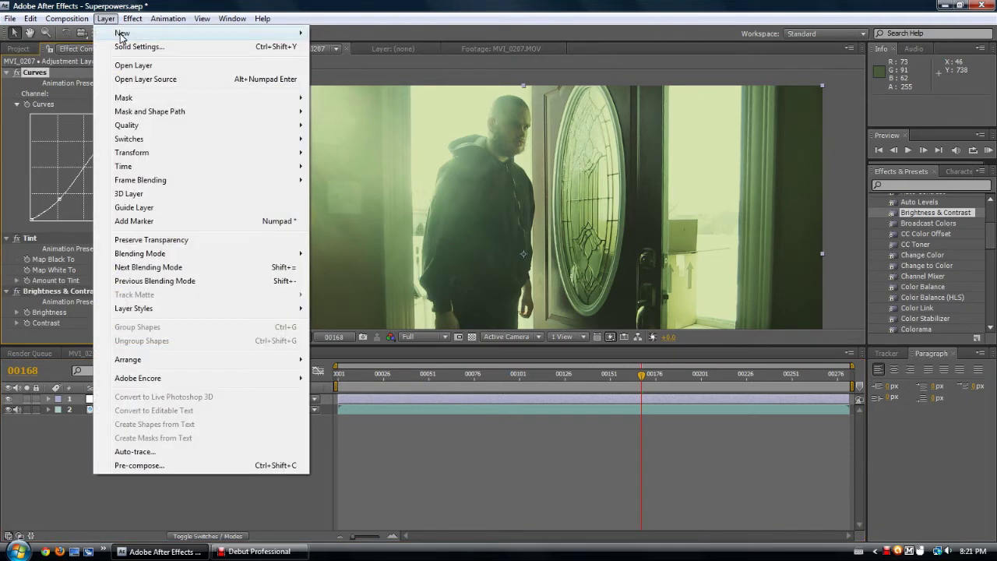
{"action": "mouse_move", "coordinate": [121, 35]}
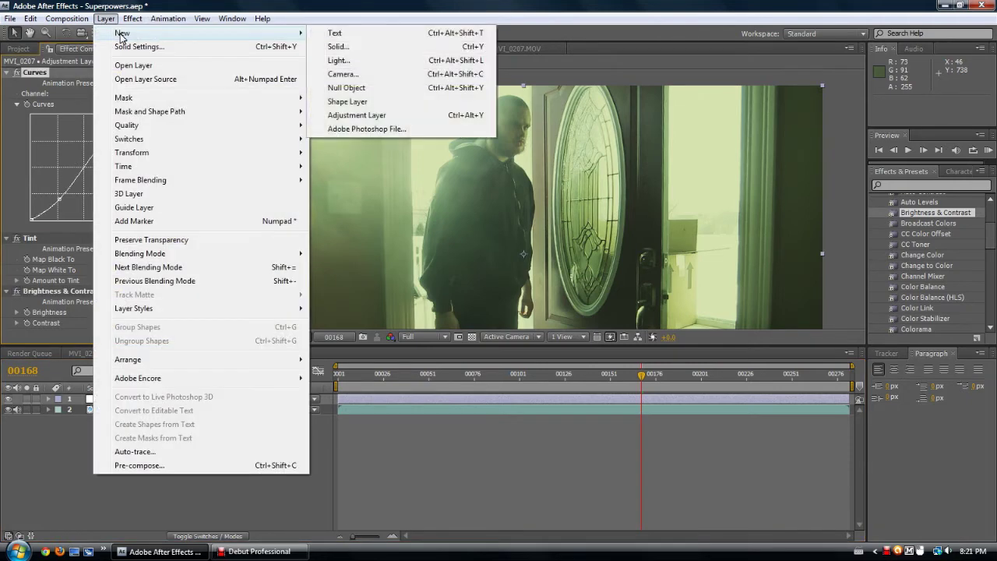
{"action": "left_click", "coordinate": [359, 116]}
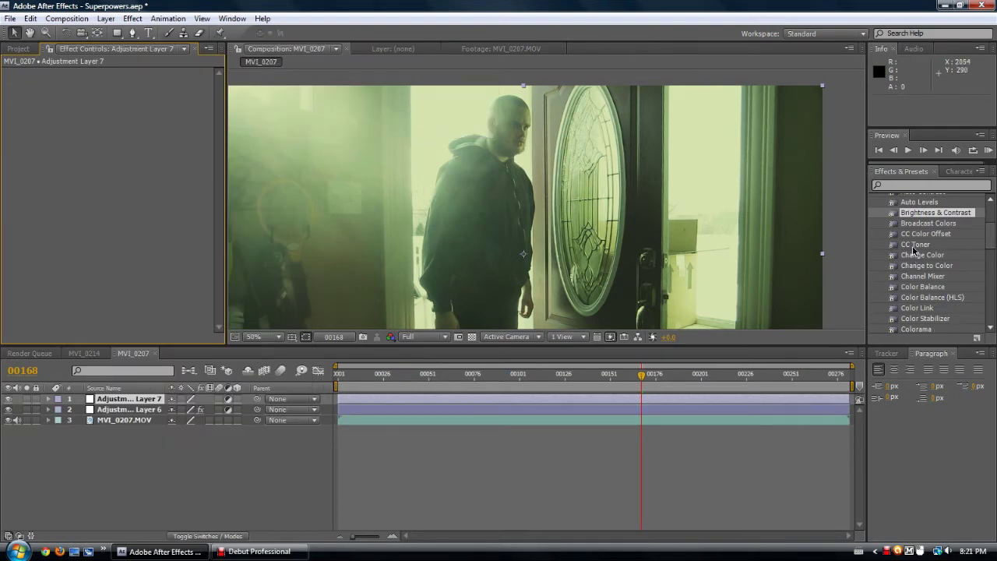
{"action": "scroll", "coordinate": [918, 261], "scroll_direction": "down", "scroll_amount": 2}
{"action": "left_click_drag", "start_coordinate": [913, 284], "coordinate": [115, 398]}
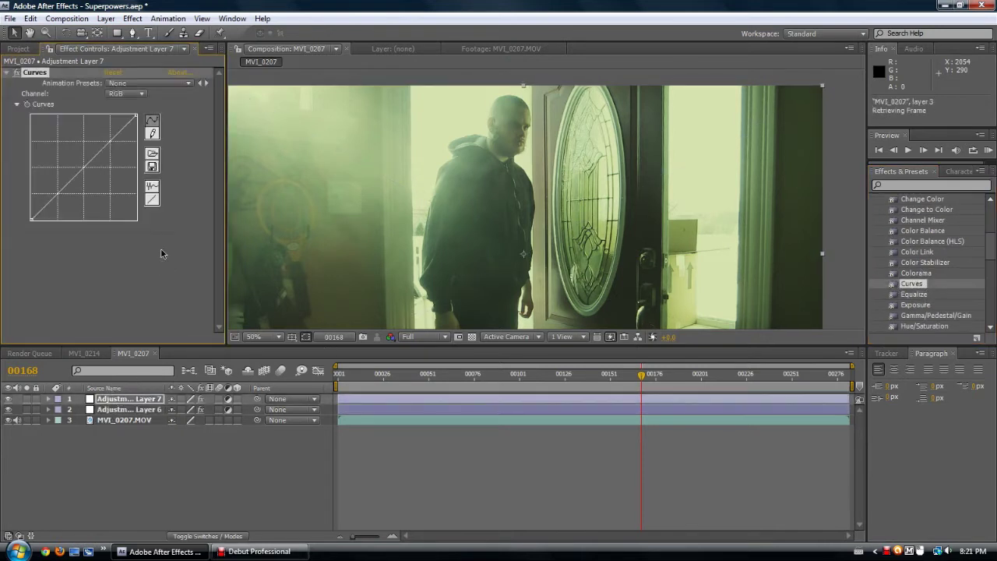
- Shape the new layer's RGB curve into a gentle S, darkening the shadows and lifting the highlights
{"action": "left_click_drag", "start_coordinate": [57, 194], "coordinate": [62, 198]}
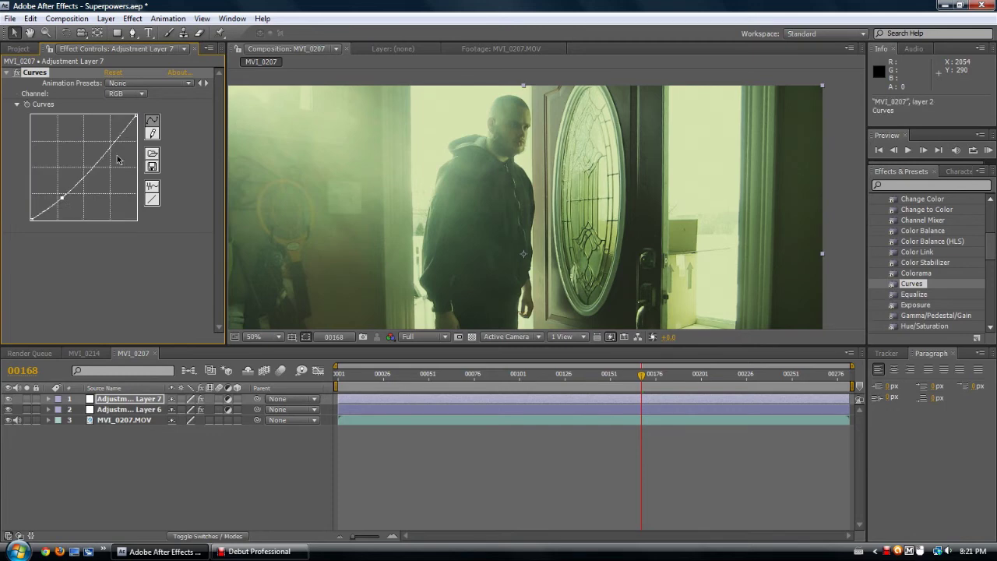
{"action": "left_click_drag", "start_coordinate": [110, 144], "coordinate": [107, 141]}
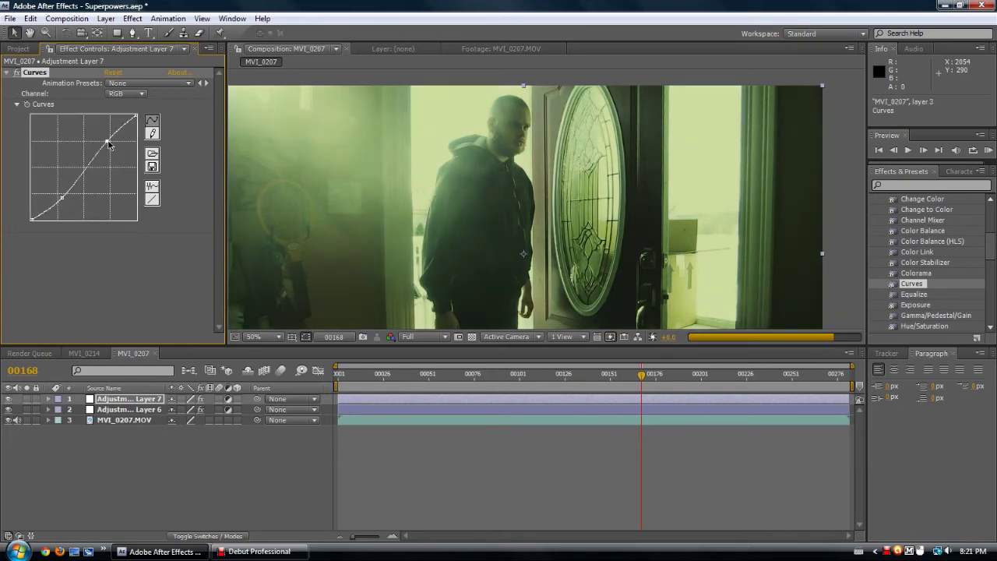
{"action": "scroll", "coordinate": [343, 202], "scroll_direction": "down", "scroll_amount": 2}
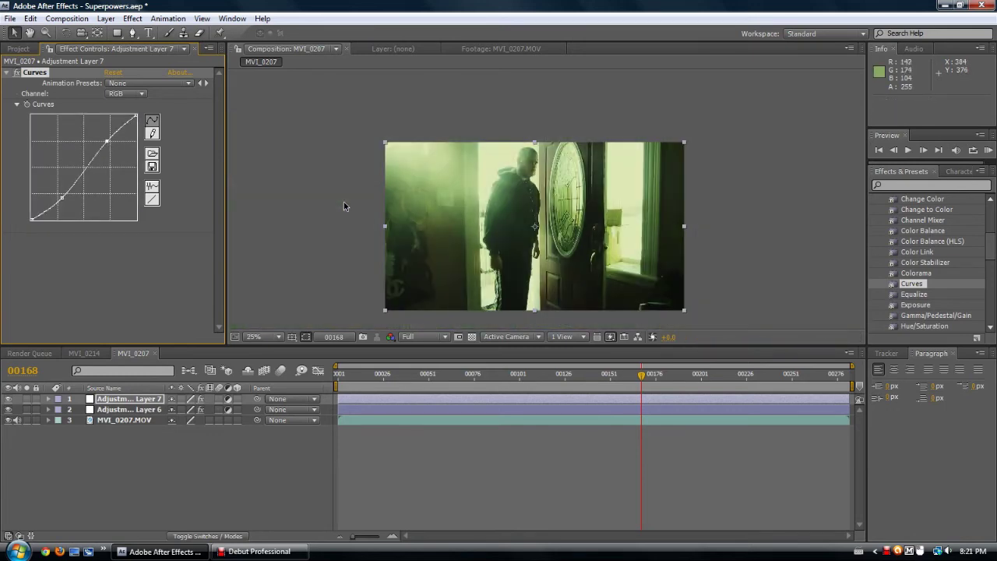
- Straighten the RGB curve in Adjustment Layer 6's Curves effect to remove its contrast boost
{"action": "left_click", "coordinate": [102, 410]}
{"action": "left_click_drag", "start_coordinate": [106, 138], "coordinate": [113, 144]}
{"action": "left_click_drag", "start_coordinate": [59, 200], "coordinate": [56, 194]}
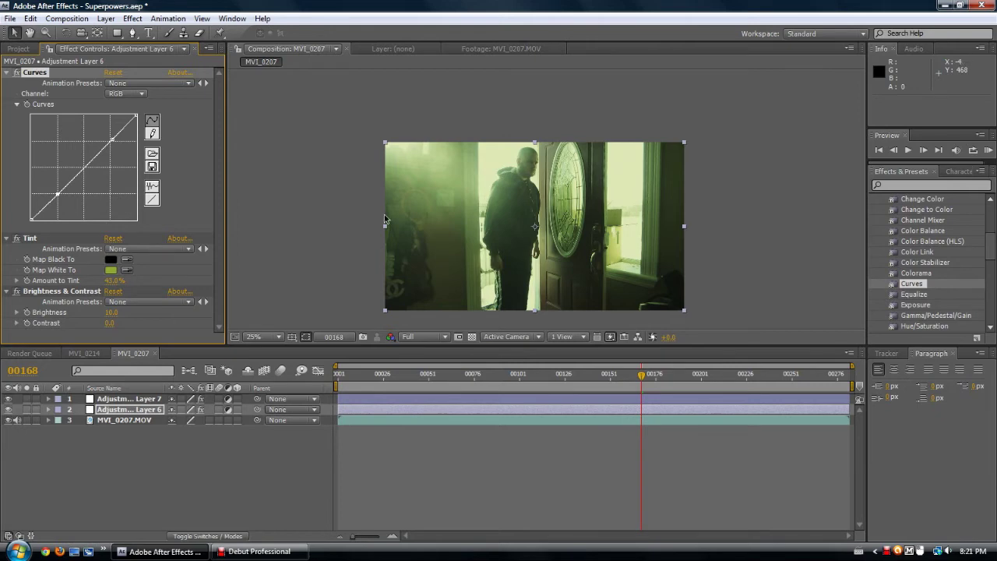
{"action": "key", "text": "period"}
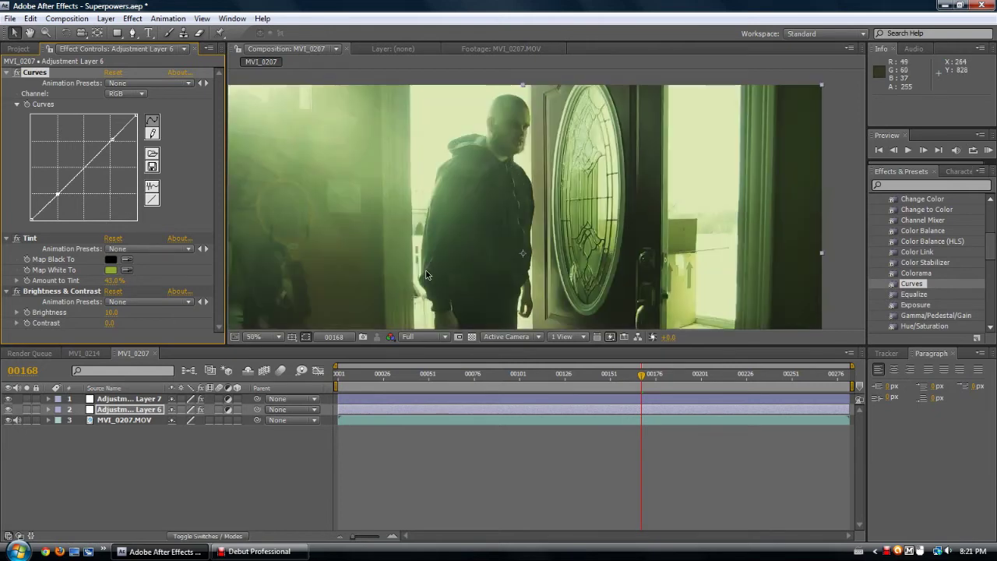
{"action": "key", "text": "comma"}
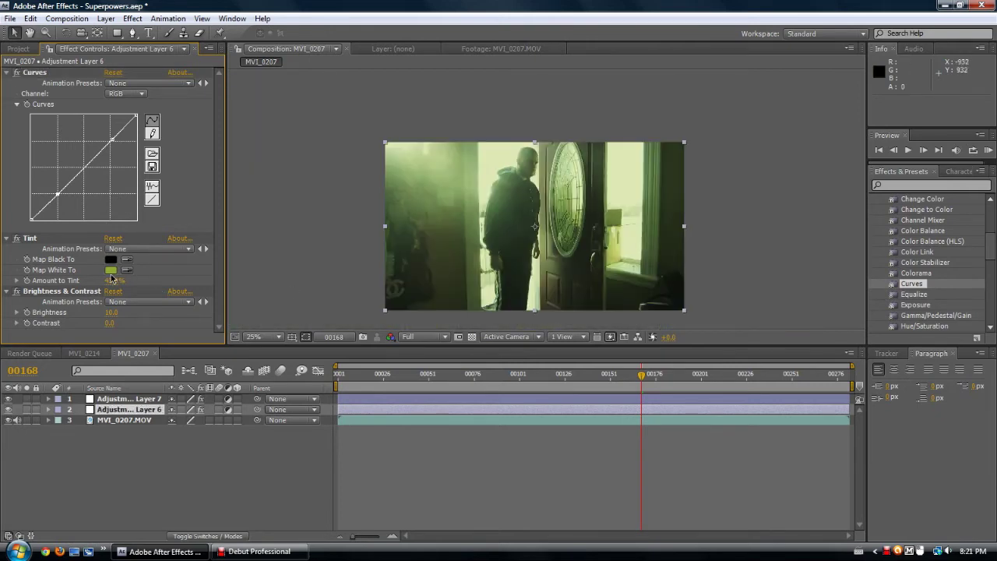
- Change Tint's Map White To colour on Adjustment Layer 6 to the bright yellow-green D4E638
{"action": "left_click", "coordinate": [110, 269]}
{"action": "left_click_drag", "start_coordinate": [272, 322], "coordinate": [280, 333]}
{"action": "left_click_drag", "start_coordinate": [221, 252], "coordinate": [223, 213]}
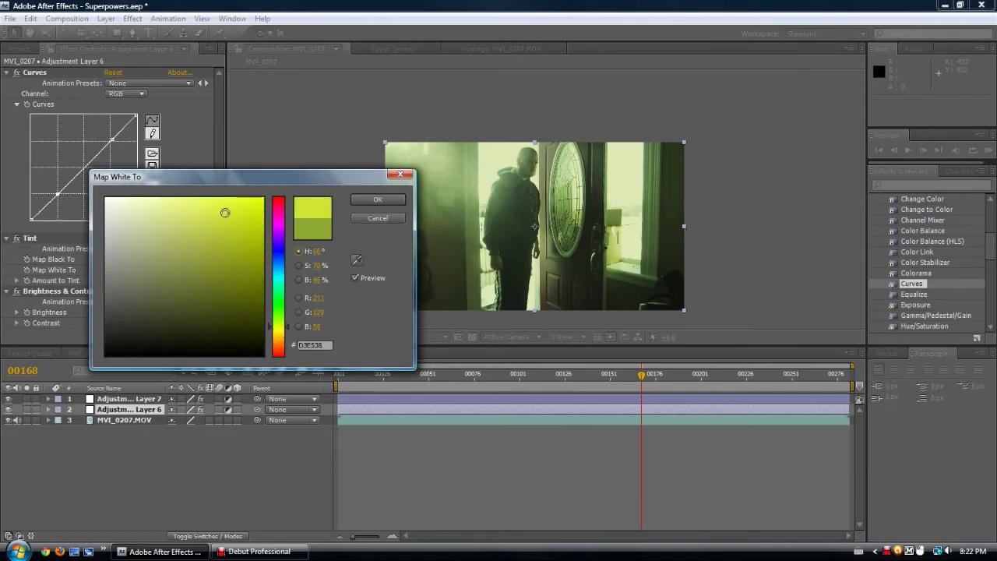
{"action": "left_click", "coordinate": [393, 201]}
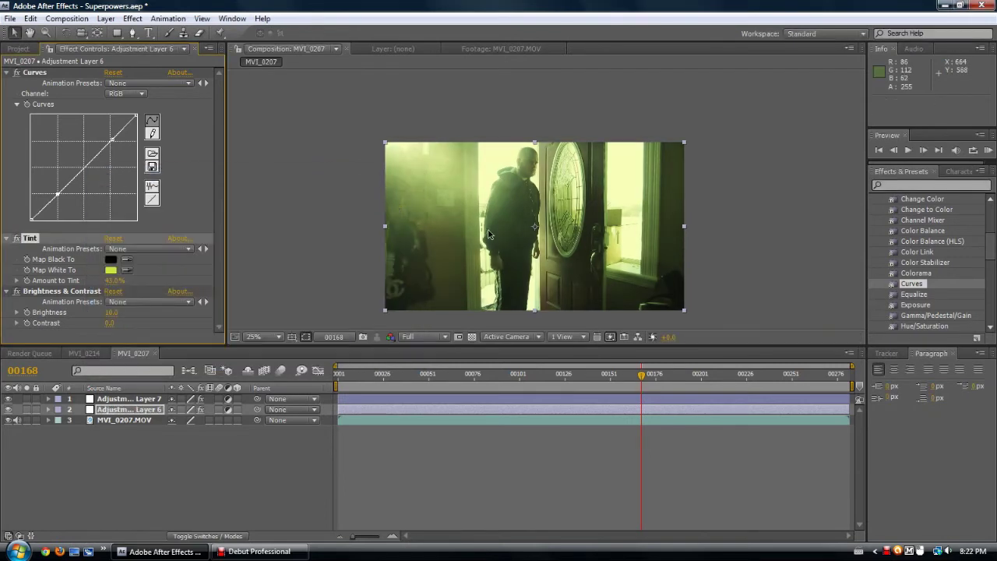
- Examine the graded MVI_0207 frame up close and switch to the MVI_0214 composition to view its grade
{"action": "key", "text": "period"}
{"action": "left_click_drag", "start_coordinate": [481, 283], "coordinate": [485, 260]}
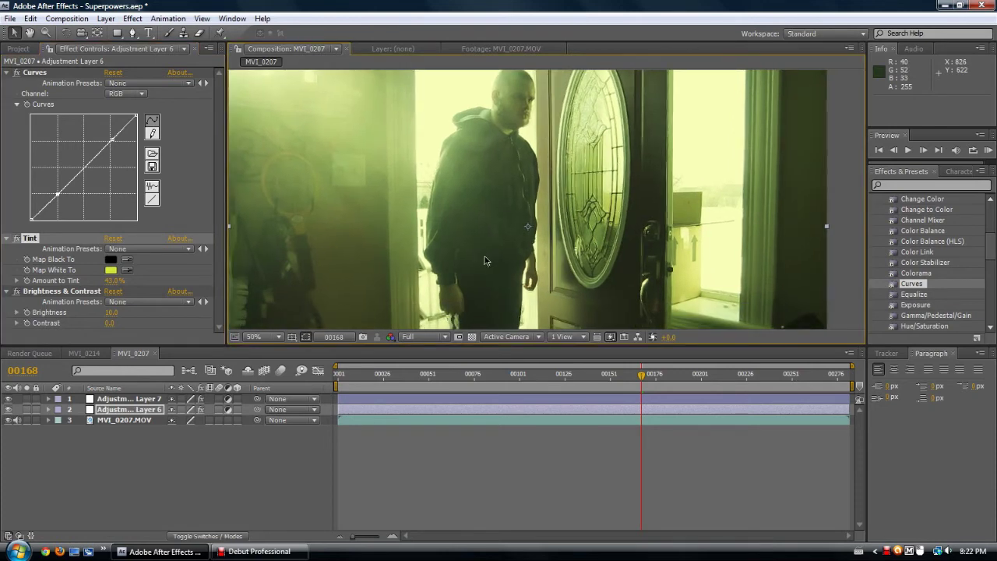
{"action": "key", "text": "period"}
{"action": "key", "text": "period"}
{"action": "key", "text": "period"}
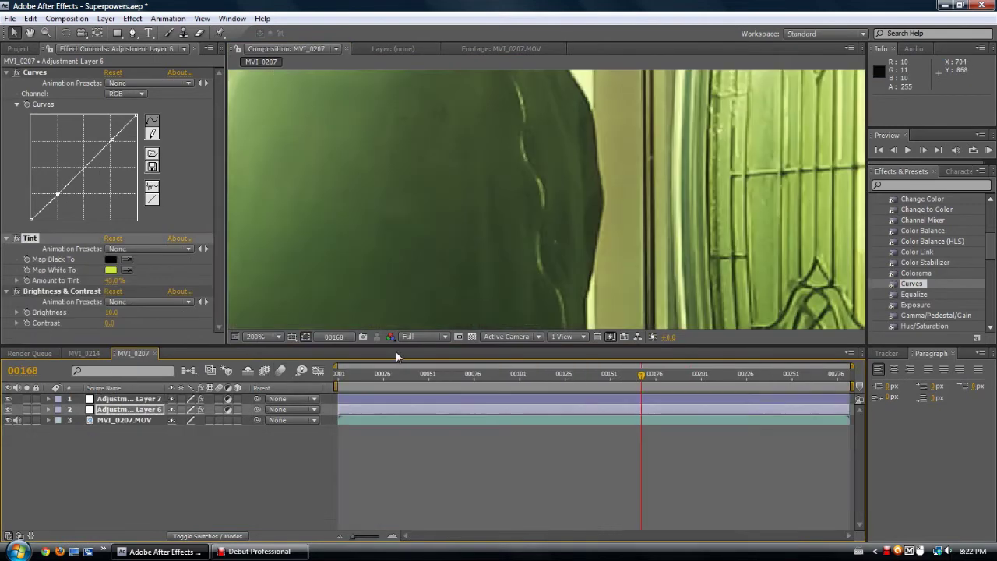
- Examine MVI_0214's graded frame up close and check the effects on Adjustment Layer 1 and Adjustment Layer 3
{"action": "key", "text": "comma"}
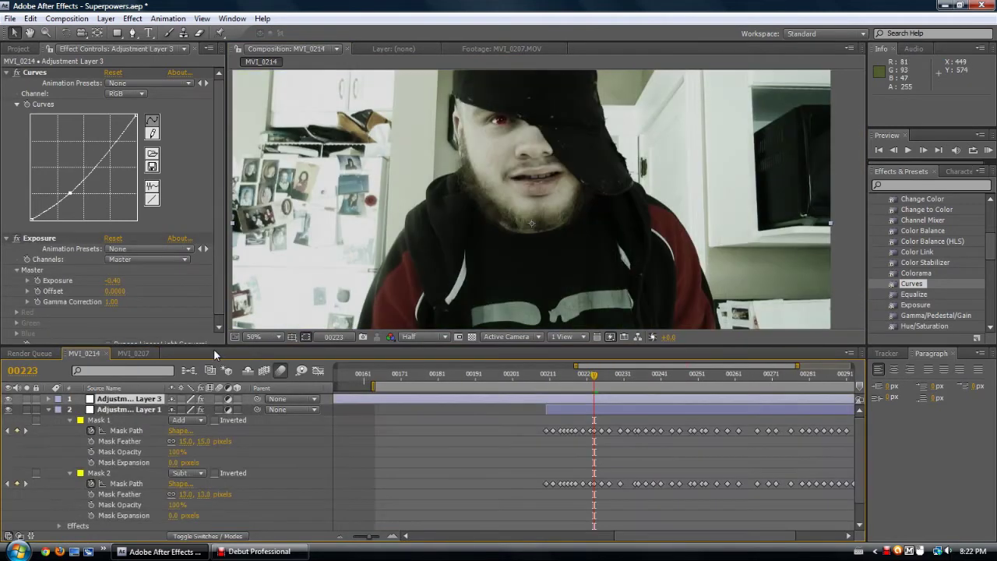
{"action": "key", "text": "comma"}
{"action": "scroll", "coordinate": [433, 238], "scroll_direction": "up", "scroll_amount": 2}
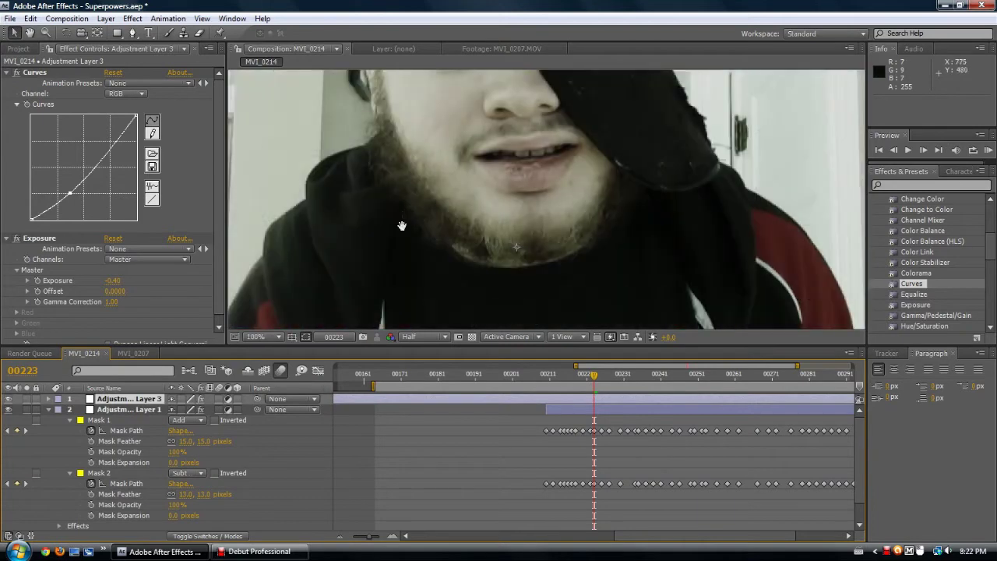
{"action": "left_click_drag", "start_coordinate": [401, 224], "coordinate": [380, 343]}
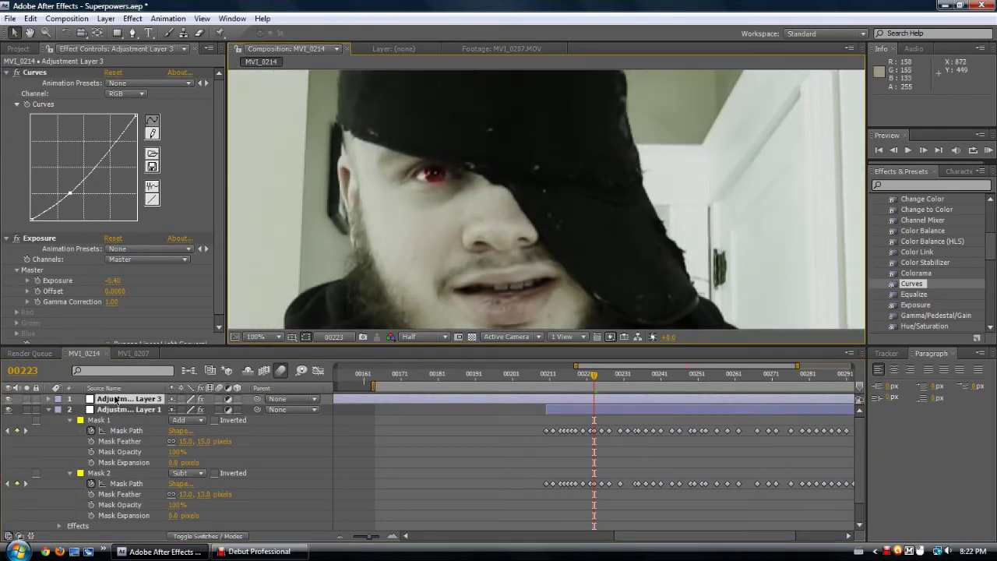
{"action": "left_click", "coordinate": [122, 408]}
{"action": "left_click", "coordinate": [277, 454]}
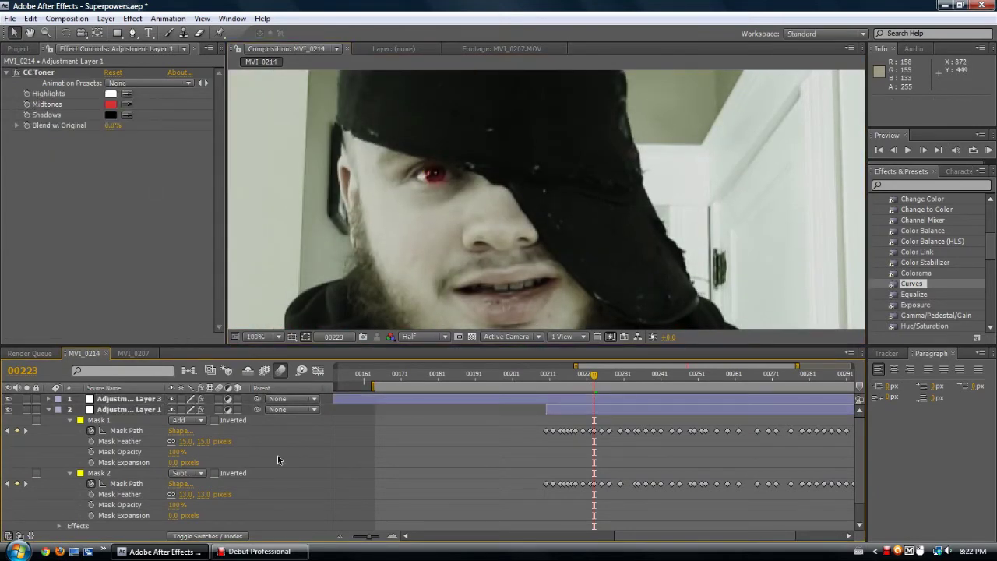
{"action": "left_click", "coordinate": [127, 399]}
- Switch to the MVI_0207 composition and hide Adjustment Layer 6 and Adjustment Layer 7
{"action": "left_click", "coordinate": [128, 353]}
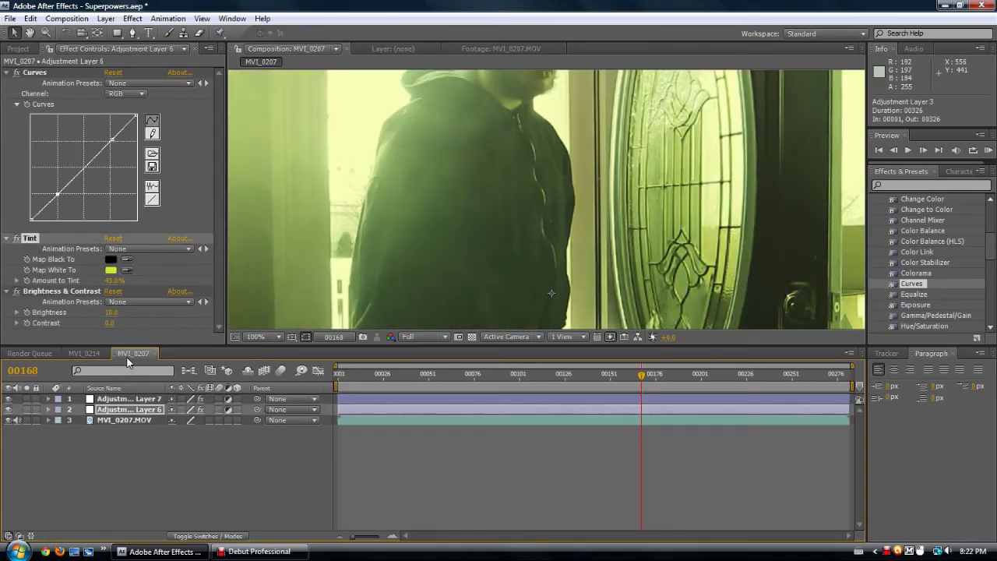
{"action": "left_click_drag", "start_coordinate": [406, 196], "coordinate": [424, 222]}
{"action": "scroll", "coordinate": [416, 229], "scroll_direction": "down", "scroll_amount": 1}
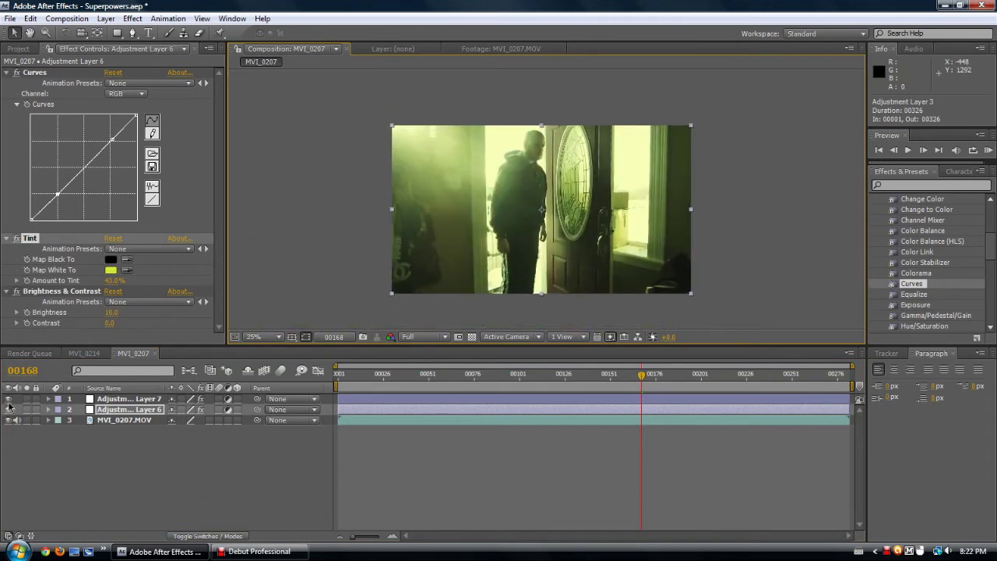
{"action": "left_click", "coordinate": [8, 410]}
{"action": "left_click", "coordinate": [8, 399]}
{"action": "key", "text": "period"}
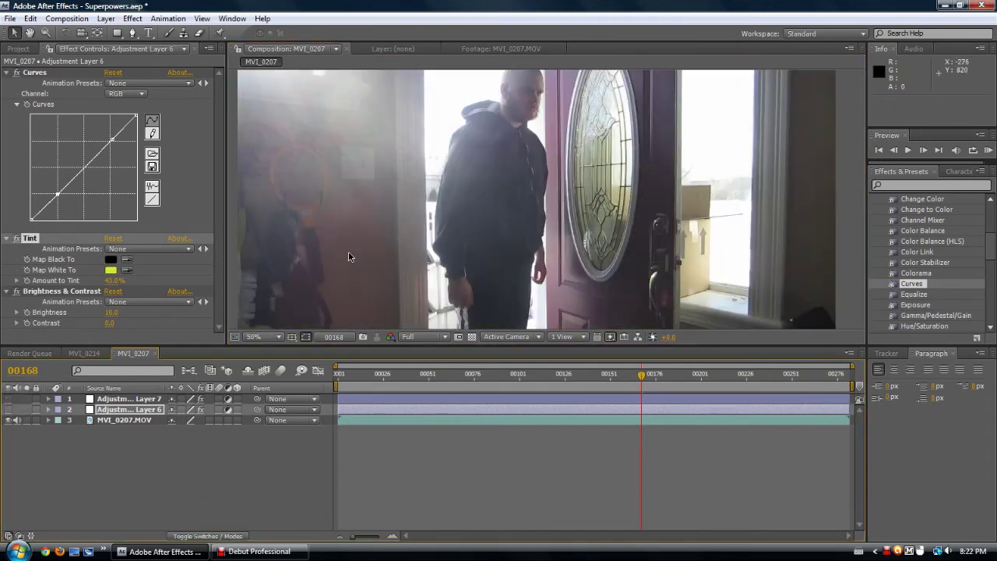
- Examine the ungraded MVI_0207 footage at several magnifications, focusing on the man's dark hoodie and the door
{"action": "left_click_drag", "start_coordinate": [345, 295], "coordinate": [409, 329]}
{"action": "scroll", "coordinate": [412, 284], "scroll_direction": "up", "scroll_amount": 1}
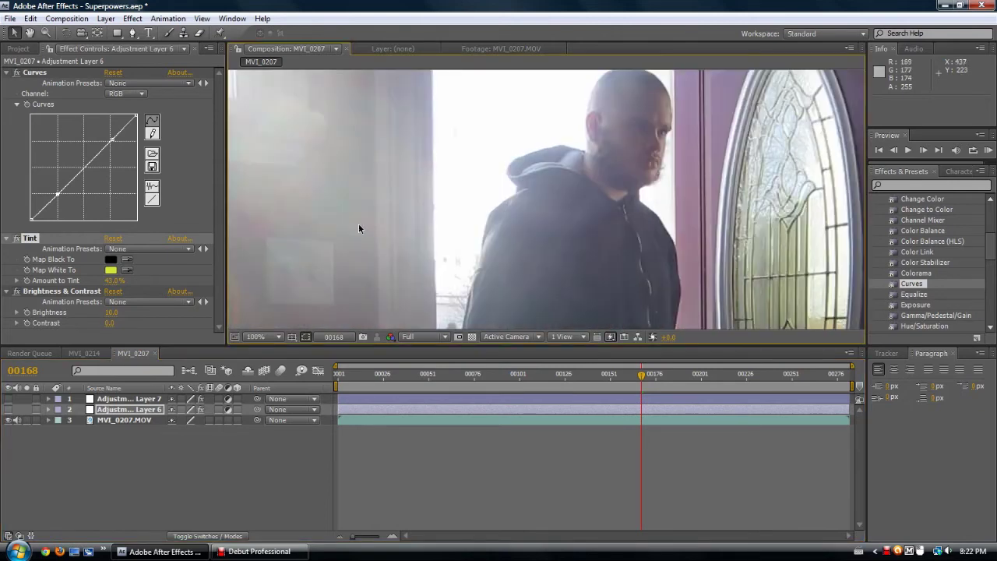
{"action": "scroll", "coordinate": [389, 228], "scroll_direction": "down", "scroll_amount": 1}
{"action": "left_click_drag", "start_coordinate": [429, 237], "coordinate": [458, 272]}
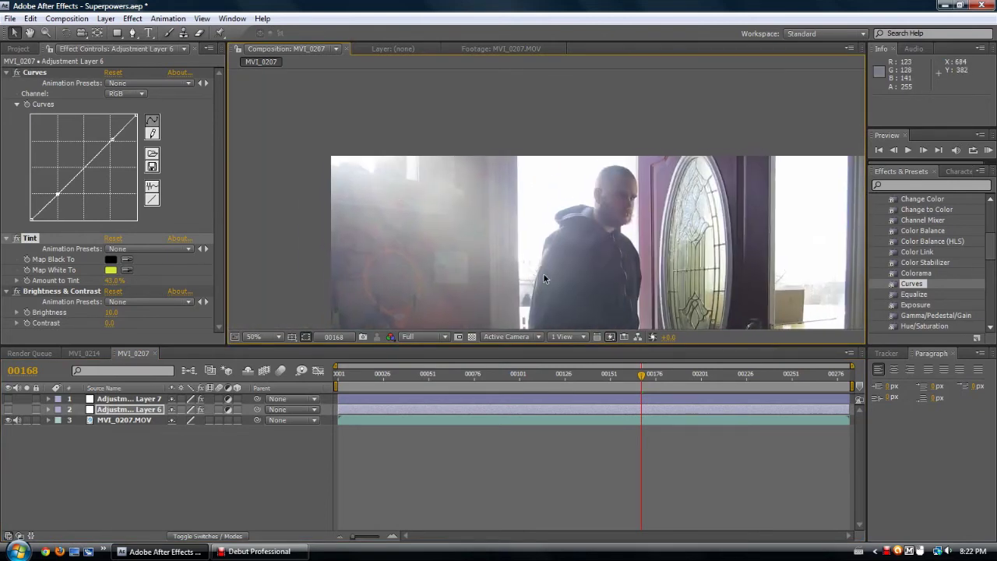
{"action": "left_click_drag", "start_coordinate": [535, 273], "coordinate": [413, 199]}
{"action": "left_click_drag", "start_coordinate": [448, 266], "coordinate": [449, 247]}
{"action": "scroll", "coordinate": [449, 247], "scroll_direction": "up", "scroll_amount": 2}
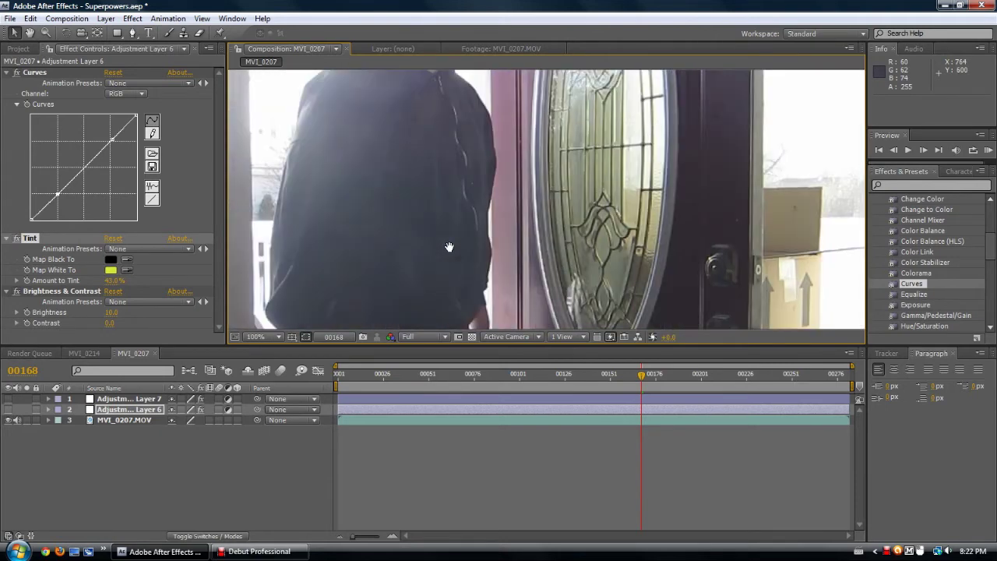
{"action": "left_click_drag", "start_coordinate": [399, 295], "coordinate": [573, 302]}
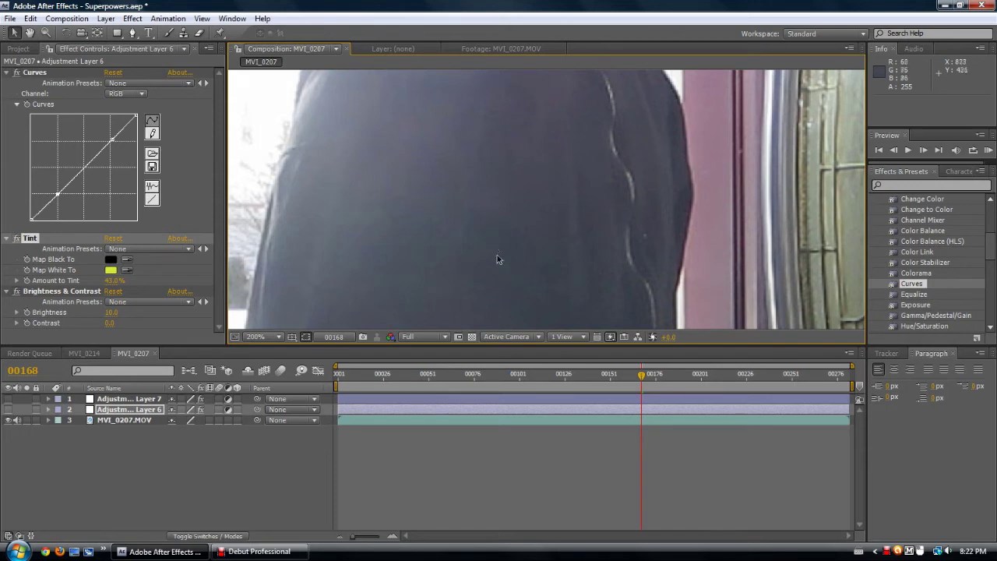
{"action": "scroll", "coordinate": [540, 295], "scroll_direction": "up", "scroll_amount": 1}
{"action": "scroll", "coordinate": [503, 280], "scroll_direction": "down", "scroll_amount": 1}
{"action": "scroll", "coordinate": [444, 204], "scroll_direction": "down", "scroll_amount": 1}
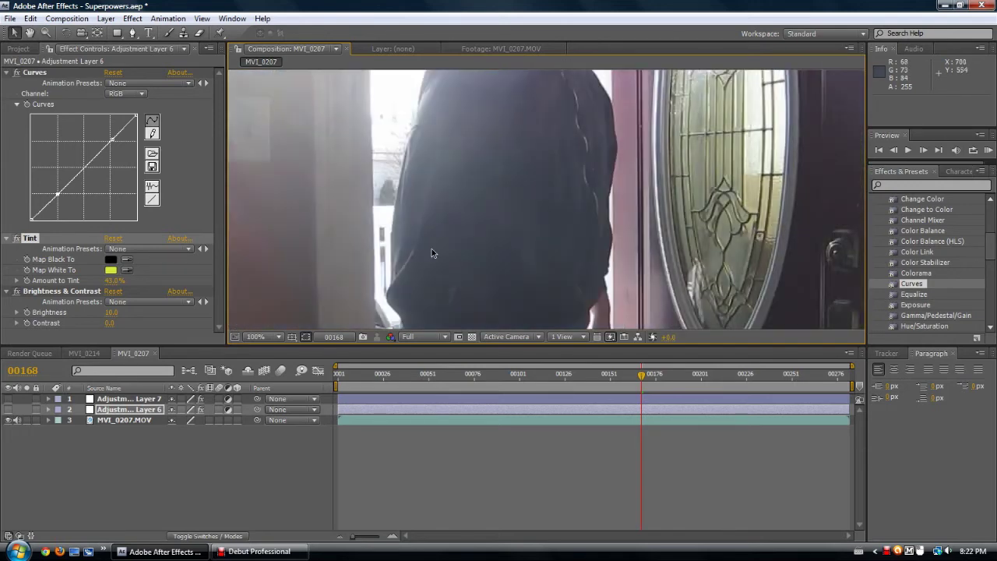
{"action": "scroll", "coordinate": [432, 252], "scroll_direction": "up", "scroll_amount": 1}
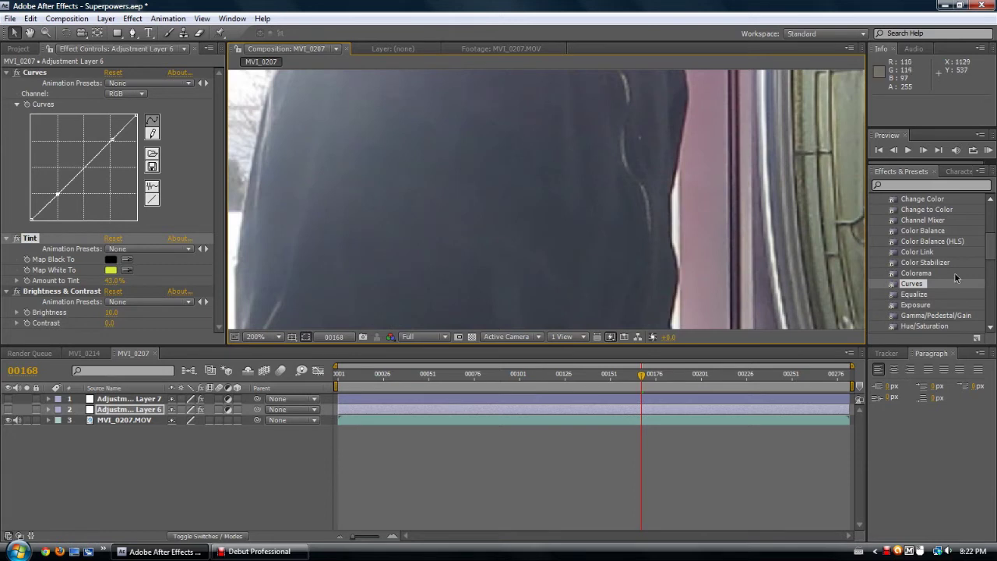
- Add a Photo Filter effect below Brightness & Contrast on Adjustment Layer 6 and show that layer again
{"action": "scroll", "coordinate": [956, 273], "scroll_direction": "down", "scroll_amount": 4}
{"action": "scroll", "coordinate": [950, 276], "scroll_direction": "up", "scroll_amount": 1}
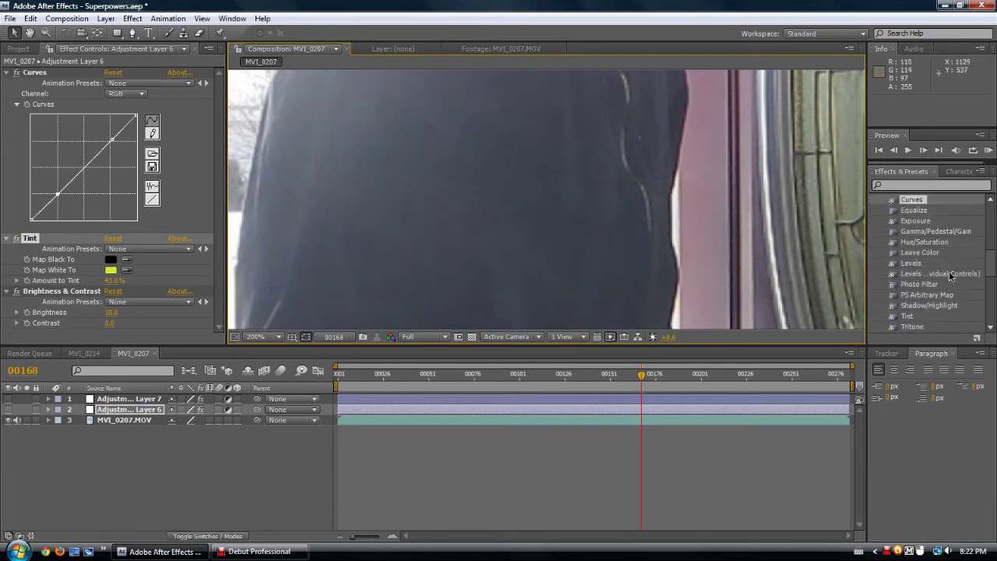
{"action": "left_click_drag", "start_coordinate": [918, 286], "coordinate": [141, 317]}
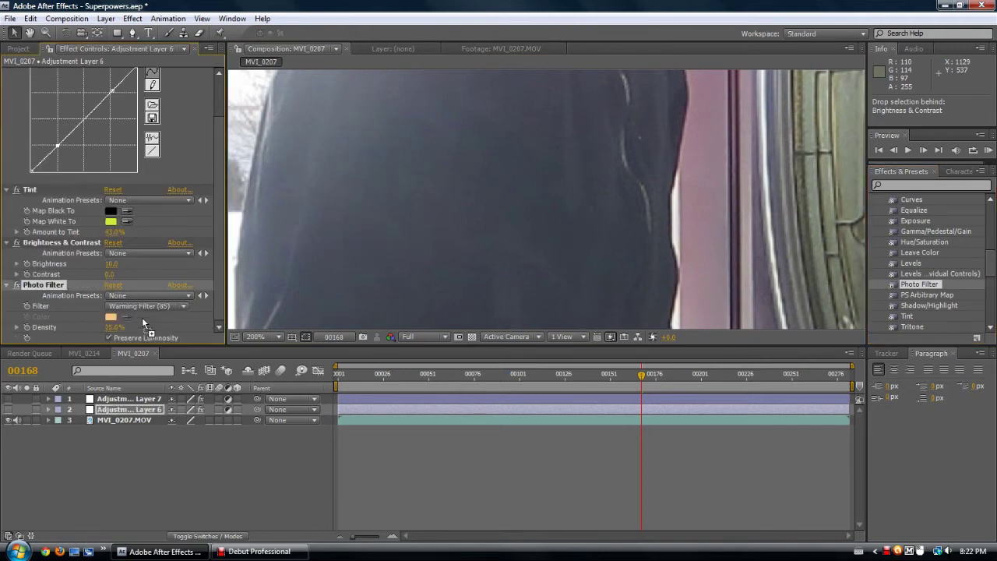
{"action": "scroll", "coordinate": [409, 288], "scroll_direction": "down", "scroll_amount": 1}
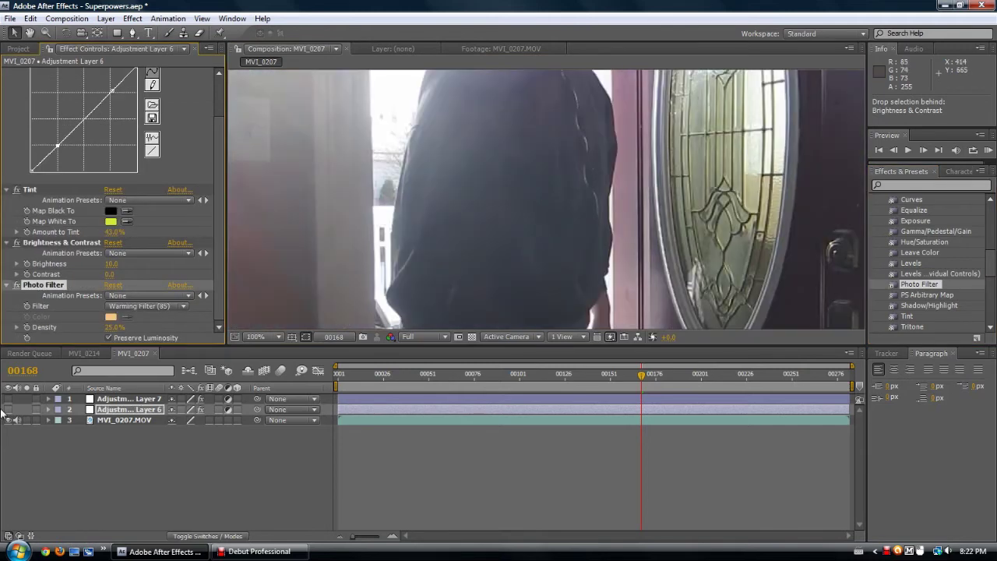
- Set the Photo Filter's filter type to Warming Filter (81)
{"action": "left_click", "coordinate": [141, 313]}
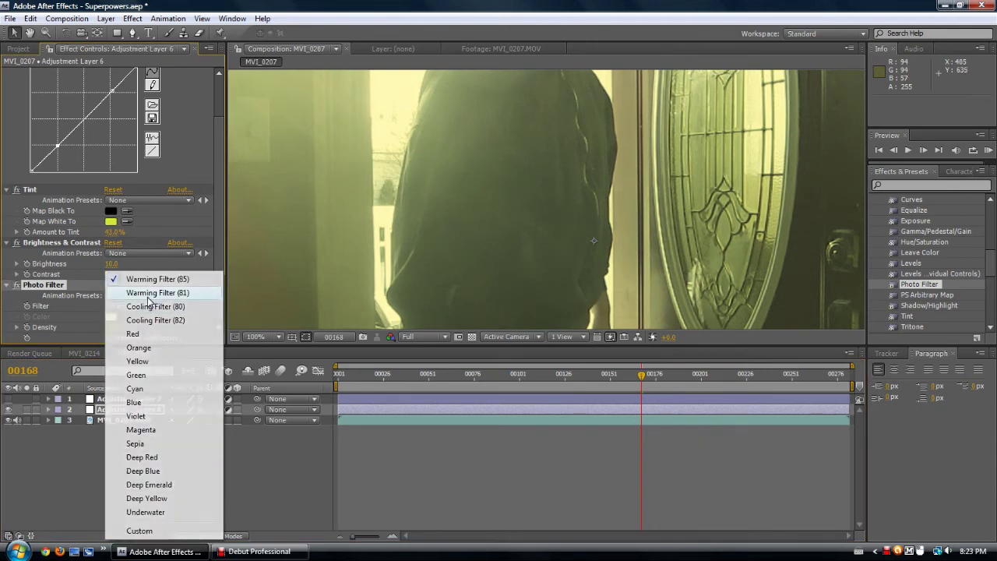
{"action": "left_click", "coordinate": [147, 297]}
{"action": "scroll", "coordinate": [290, 298], "scroll_direction": "down", "scroll_amount": 1}
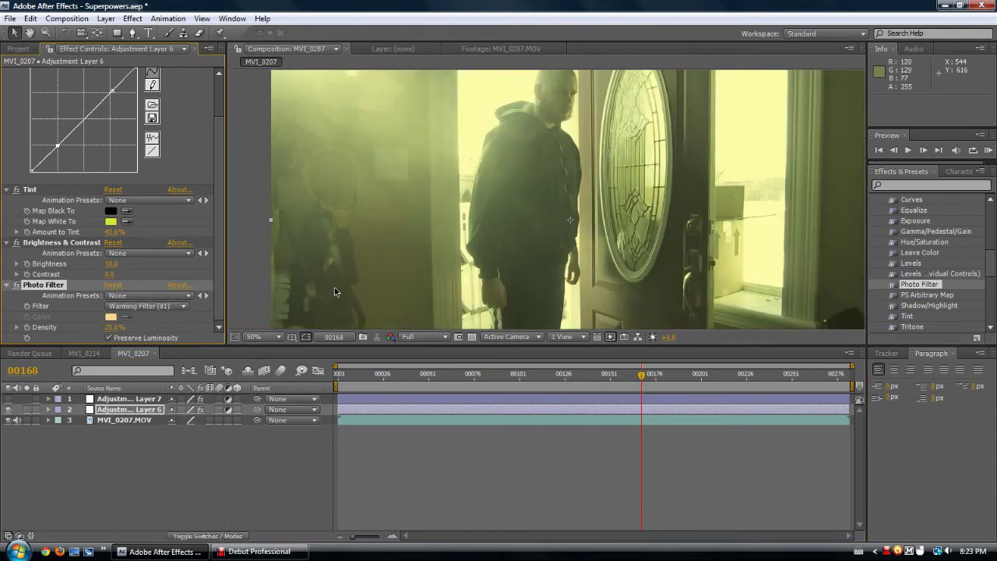
- Disable Brightness & Contrast on Adjustment Layer 6 and compare the frame with and without the Photo Filter
{"action": "left_click", "coordinate": [17, 243]}
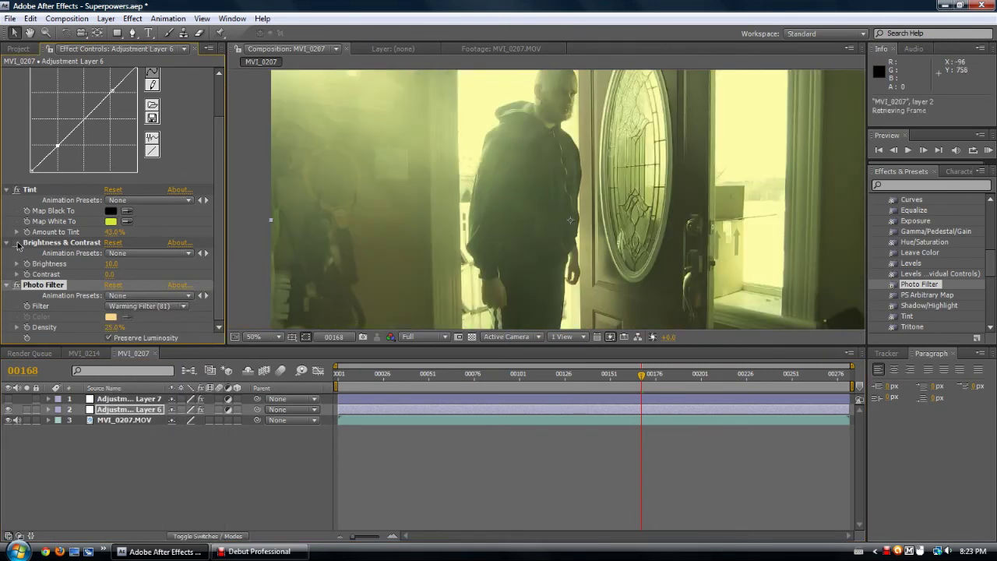
{"action": "key", "text": "comma"}
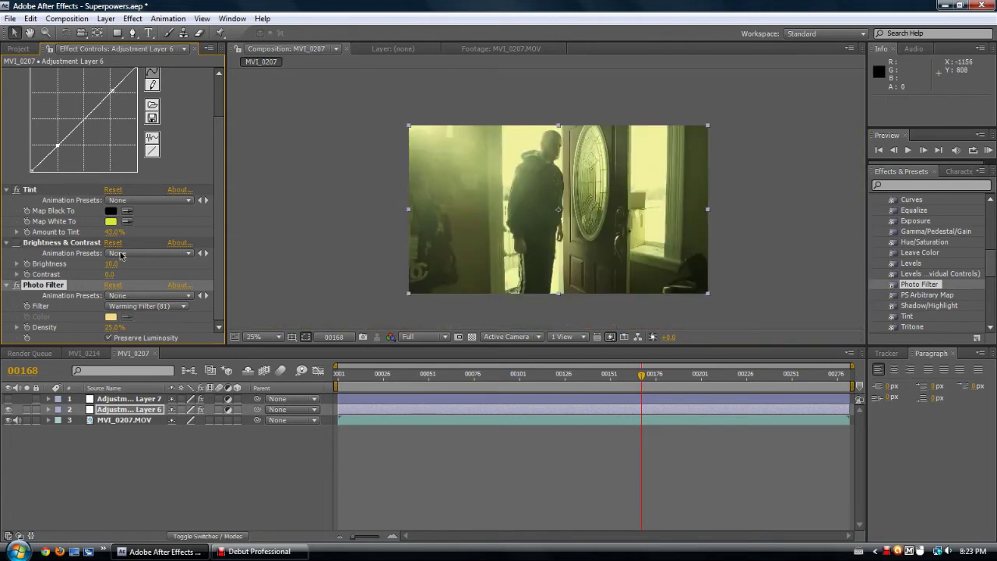
{"action": "left_click", "coordinate": [19, 285]}
{"action": "left_click", "coordinate": [19, 286]}
{"action": "left_click", "coordinate": [44, 243]}
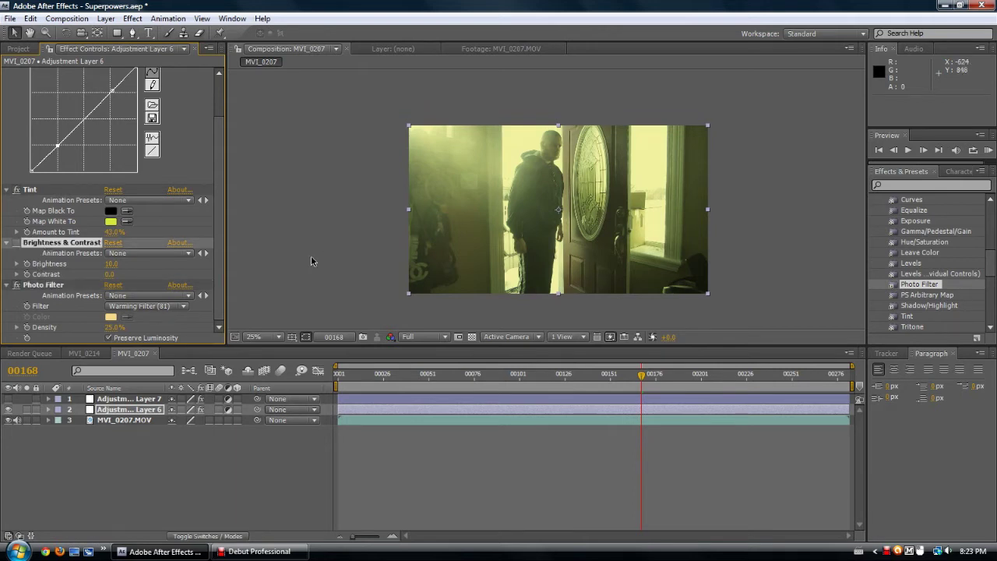
- Reorder Adjustment Layer 6's effects so that Photo Filter sits between Curves and Tint
{"action": "left_click_drag", "start_coordinate": [47, 285], "coordinate": [57, 192]}
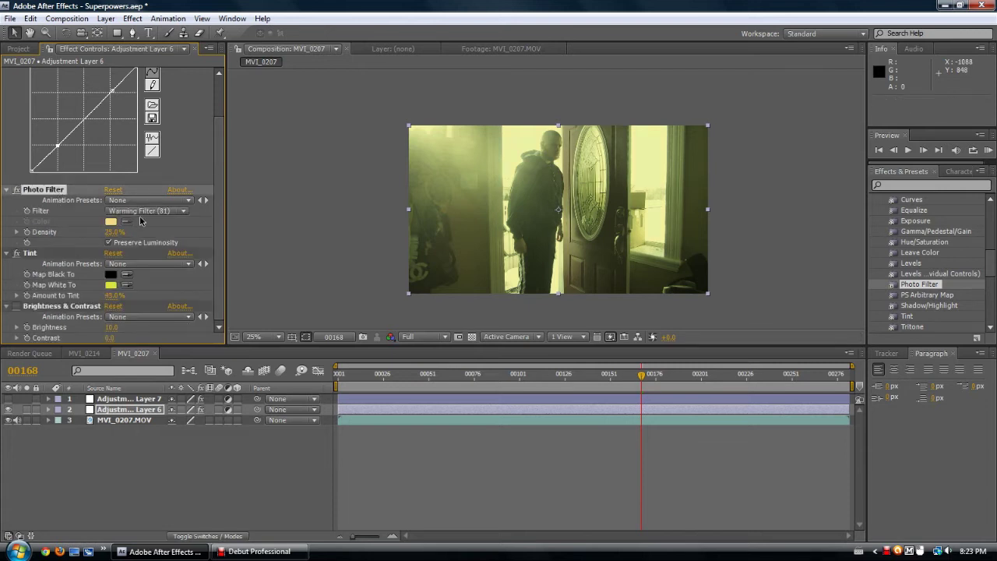
{"action": "scroll", "coordinate": [449, 231], "scroll_direction": "up", "scroll_amount": 4}
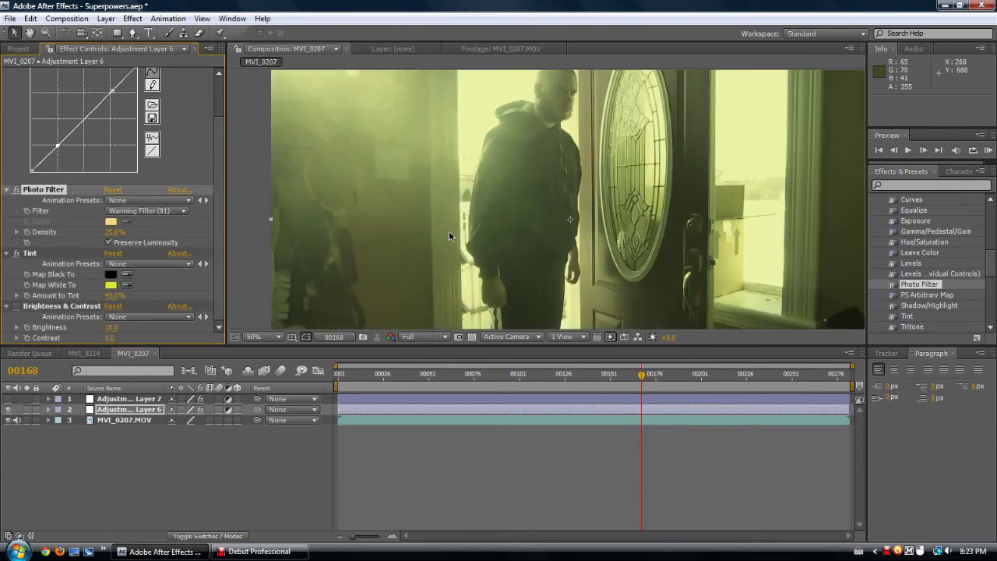
{"action": "scroll", "coordinate": [414, 312], "scroll_direction": "down", "scroll_amount": 2}
- Add the Remove Grain effect below Curves on Adjustment Layer 7 and set its Viewing Mode to Final Output
{"action": "left_click", "coordinate": [148, 400]}
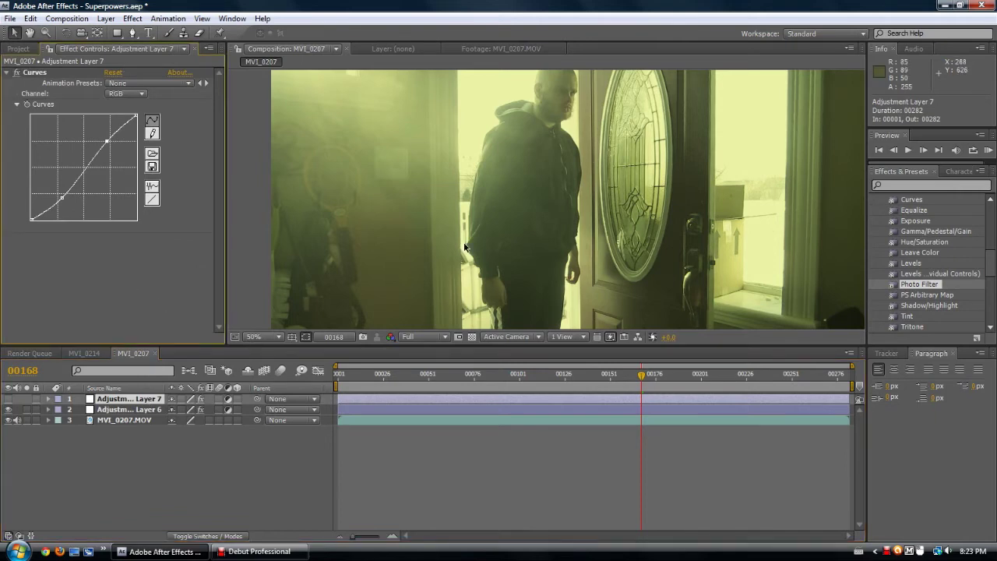
{"action": "scroll", "coordinate": [909, 258], "scroll_direction": "down", "scroll_amount": 2}
{"action": "scroll", "coordinate": [909, 258], "scroll_direction": "down", "scroll_amount": 2}
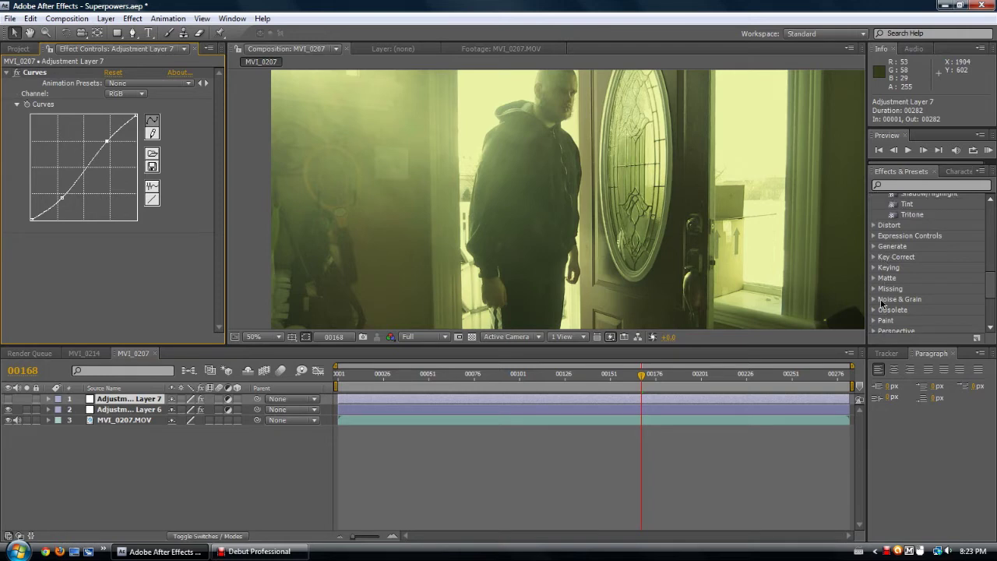
{"action": "left_click", "coordinate": [874, 300]}
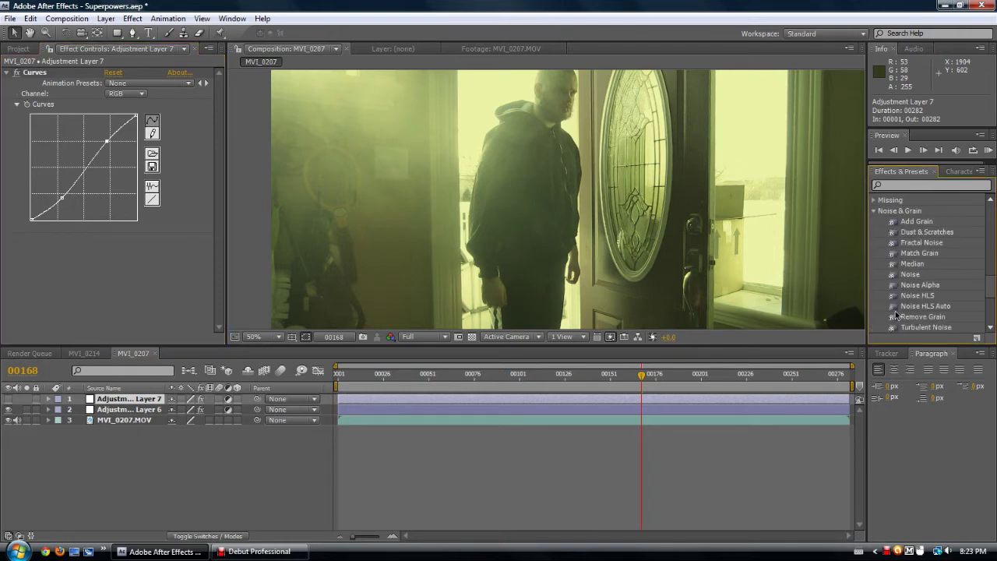
{"action": "left_click_drag", "start_coordinate": [921, 317], "coordinate": [113, 240]}
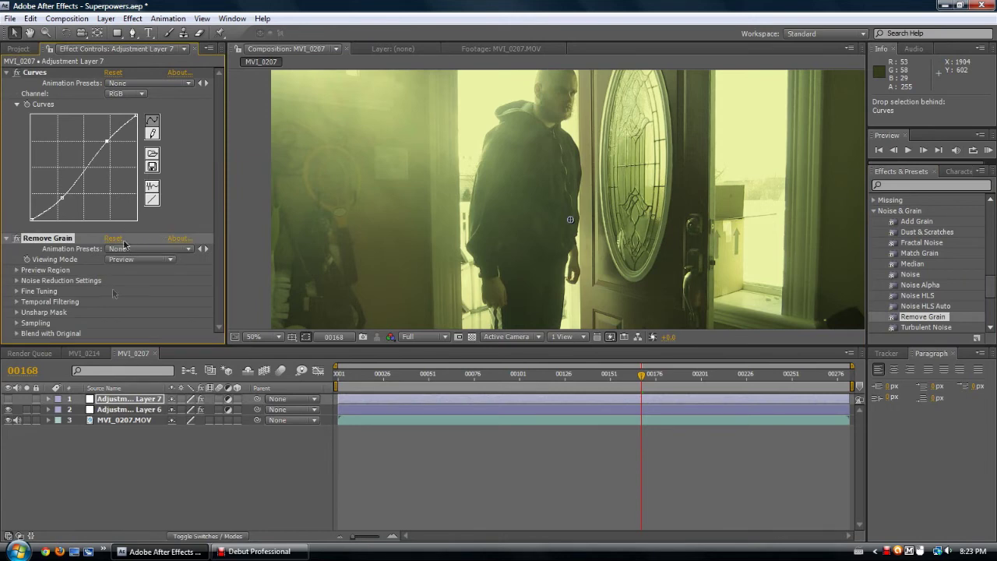
{"action": "left_click", "coordinate": [145, 259]}
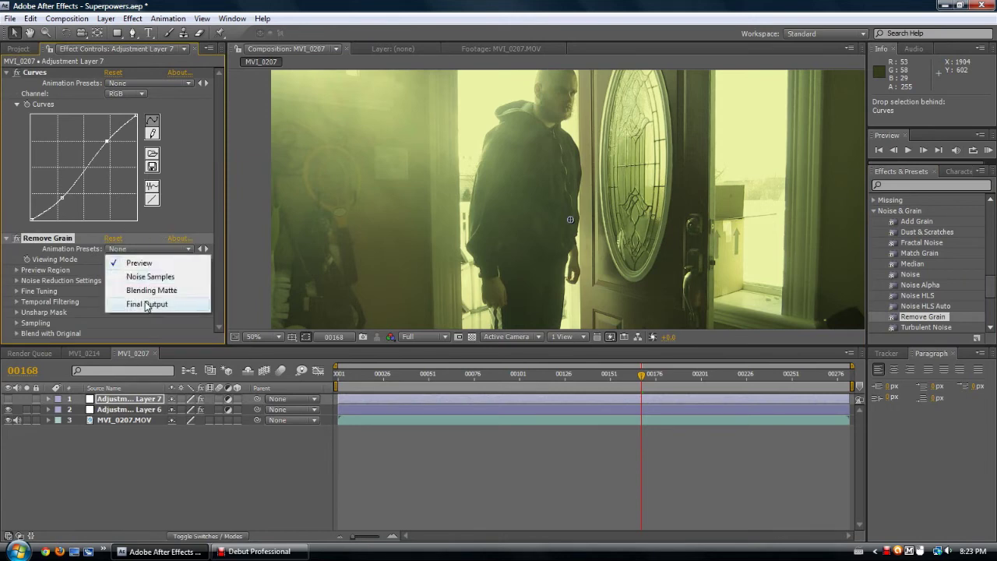
{"action": "left_click", "coordinate": [146, 305]}
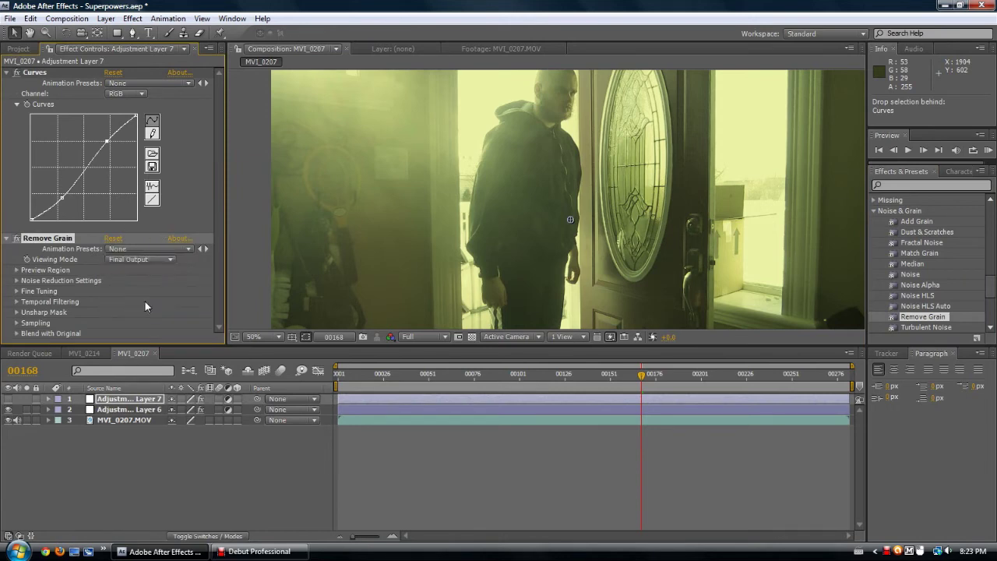
- Raise Remove Grain's Noise Reduction to about 1.57 and inspect the hoodie up close
{"action": "left_click", "coordinate": [16, 284]}
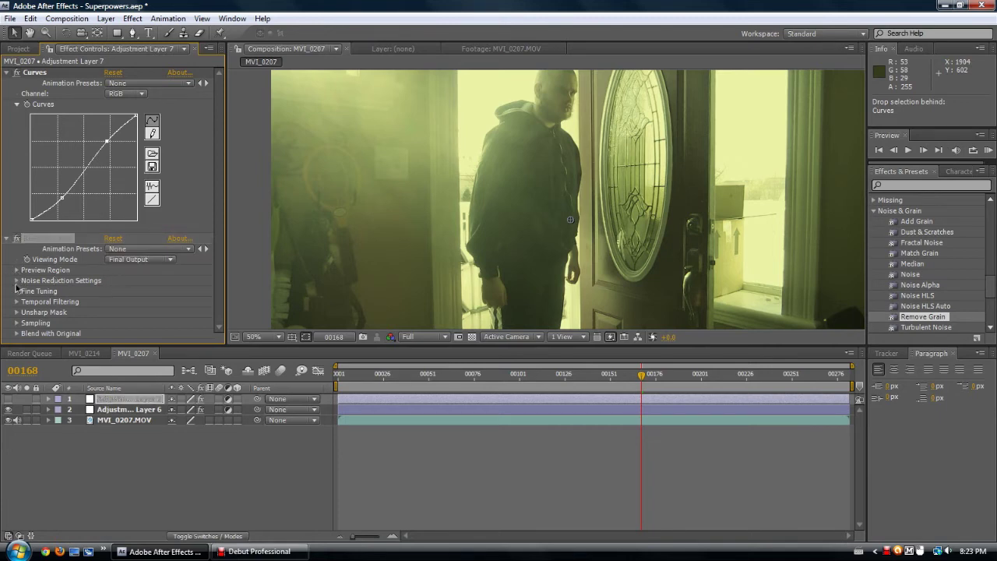
{"action": "left_click", "coordinate": [16, 281]}
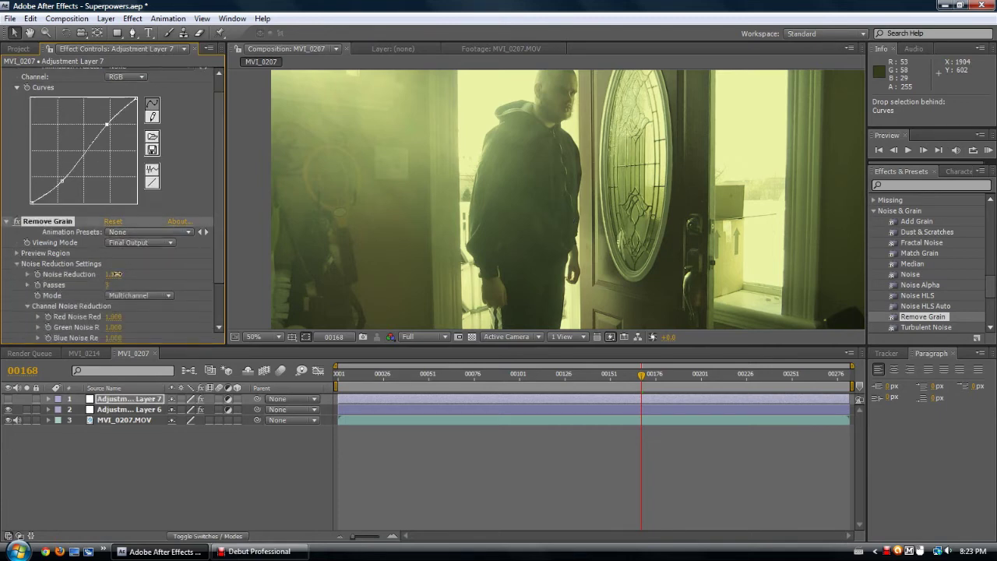
{"action": "left_click_drag", "start_coordinate": [123, 274], "coordinate": [145, 275]}
{"action": "scroll", "coordinate": [465, 285], "scroll_direction": "up", "scroll_amount": 2}
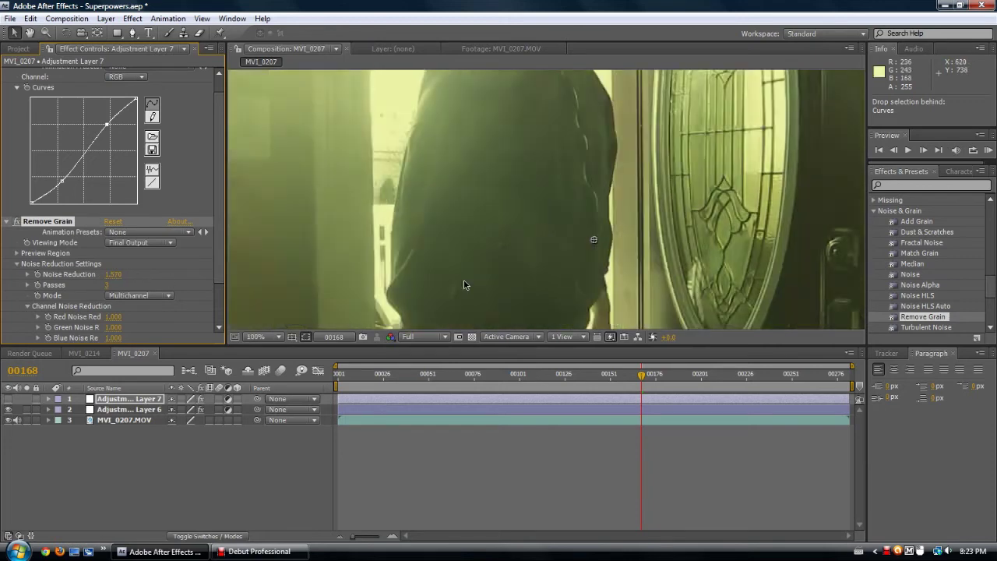
- Review Remove Grain's viewing modes and its Preview Region and Noise Reduction settings
{"action": "left_click", "coordinate": [132, 243]}
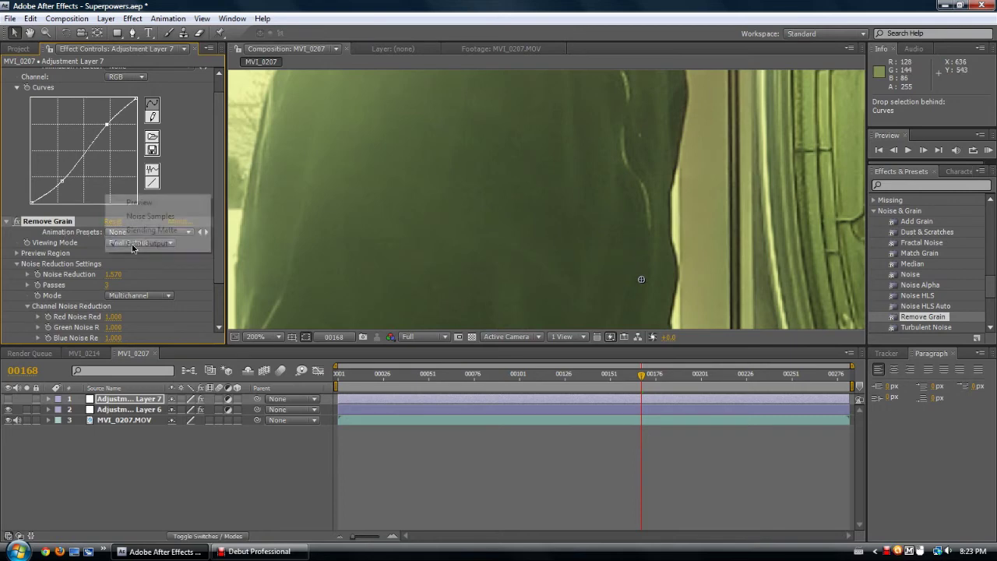
{"action": "left_click", "coordinate": [204, 274]}
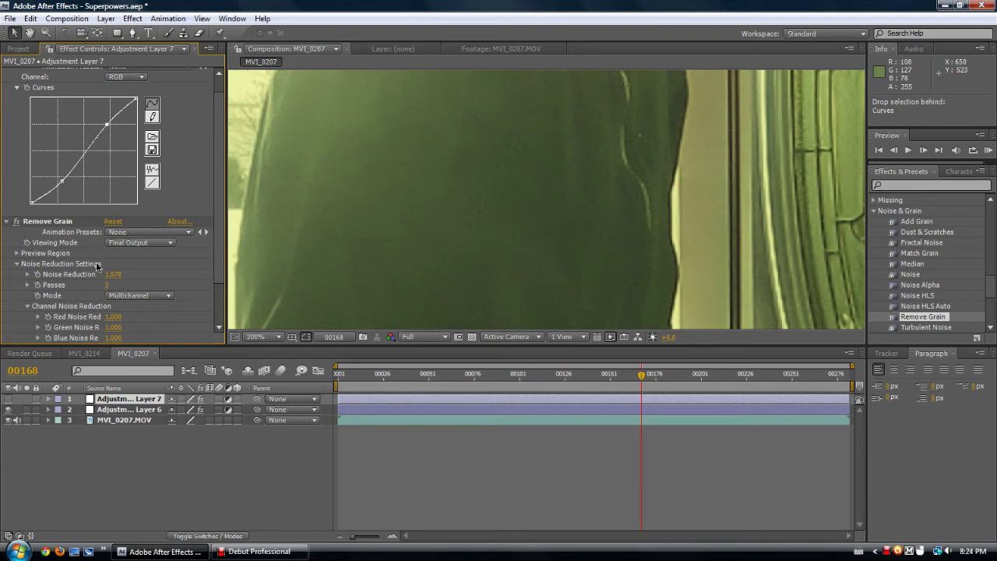
{"action": "left_click", "coordinate": [19, 254]}
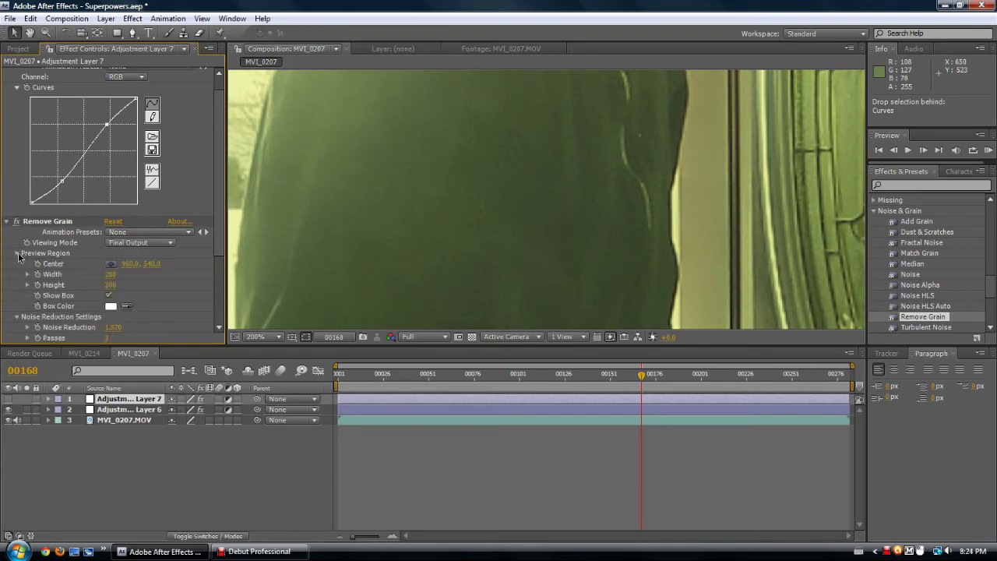
{"action": "scroll", "coordinate": [353, 280], "scroll_direction": "down", "scroll_amount": 2}
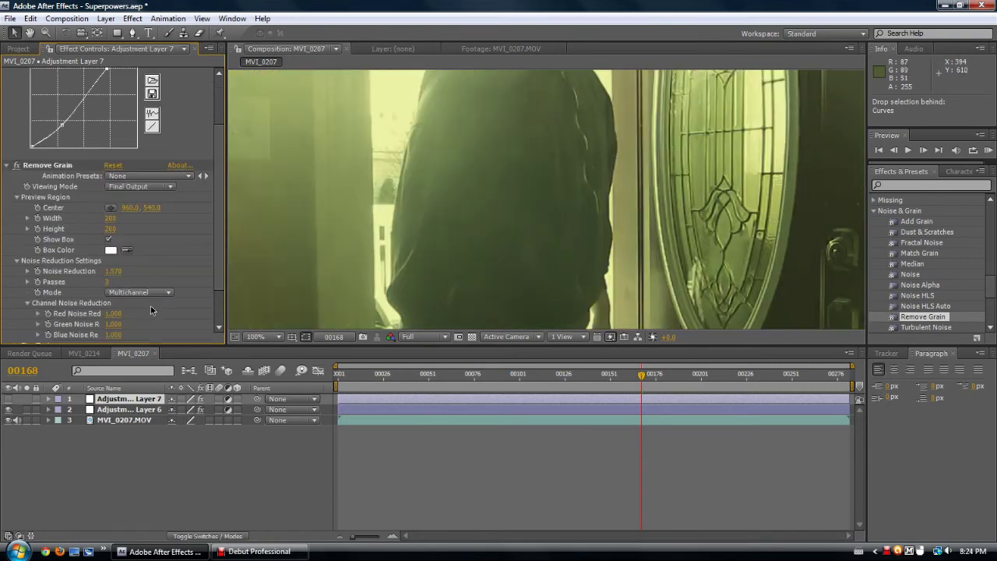
- Try raising Remove Grain's Noise Reduction on Adjustment Layer 7 to about 3.11
{"action": "scroll", "coordinate": [27, 320], "scroll_direction": "down", "scroll_amount": 3}
{"action": "left_click_drag", "start_coordinate": [113, 271], "coordinate": [201, 267]}
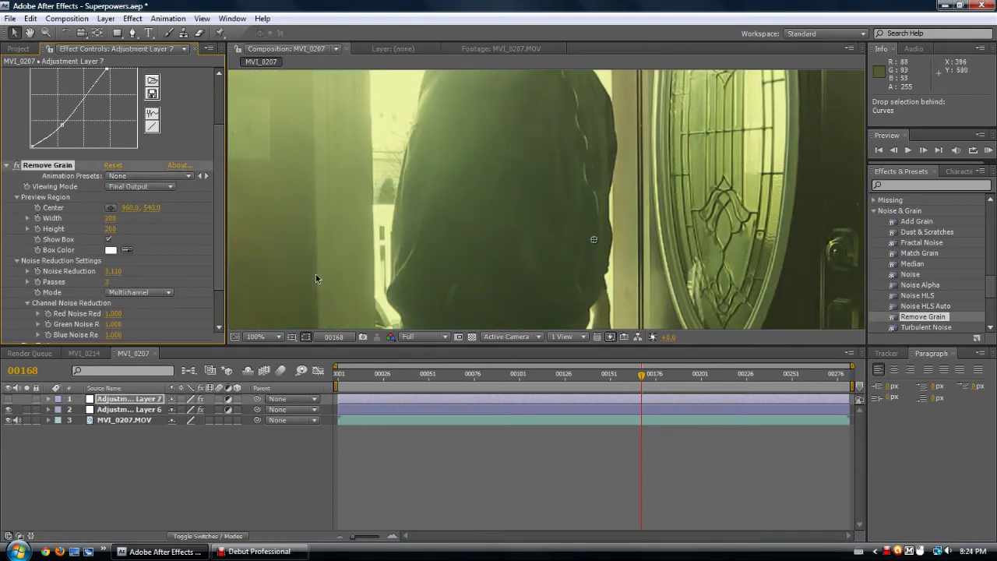
{"action": "left_click", "coordinate": [184, 452]}
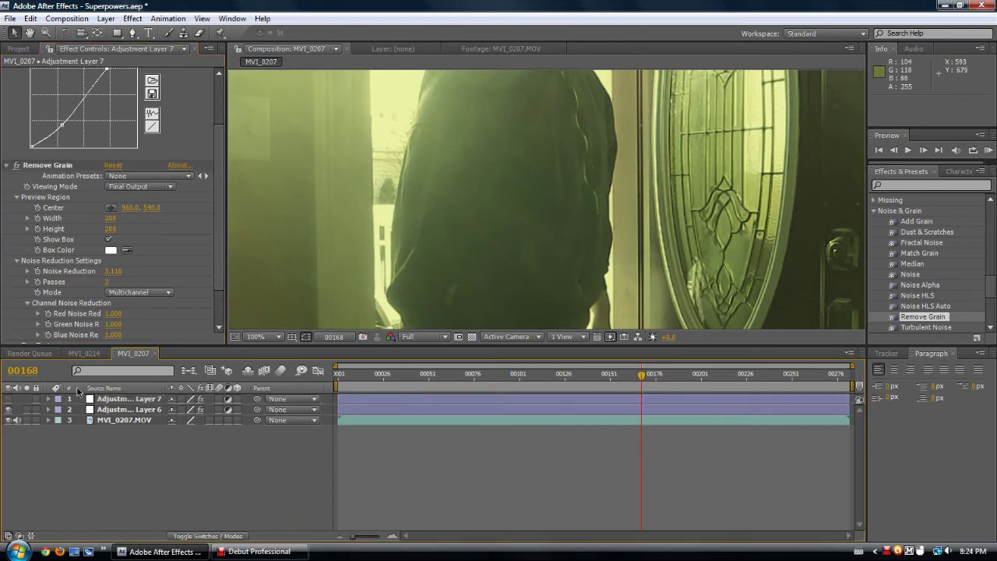
{"action": "left_click", "coordinate": [122, 400]}
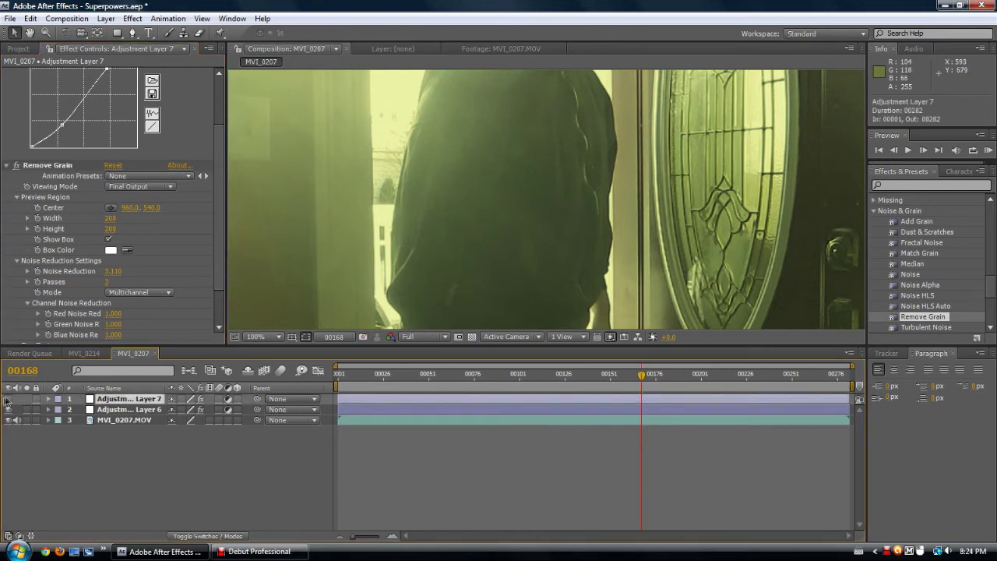
- Set Remove Grain's Noise Reduction to 1.5 and make Adjustment Layer 7 visible again
{"action": "left_click", "coordinate": [113, 271]}
{"action": "type", "text": "2"}
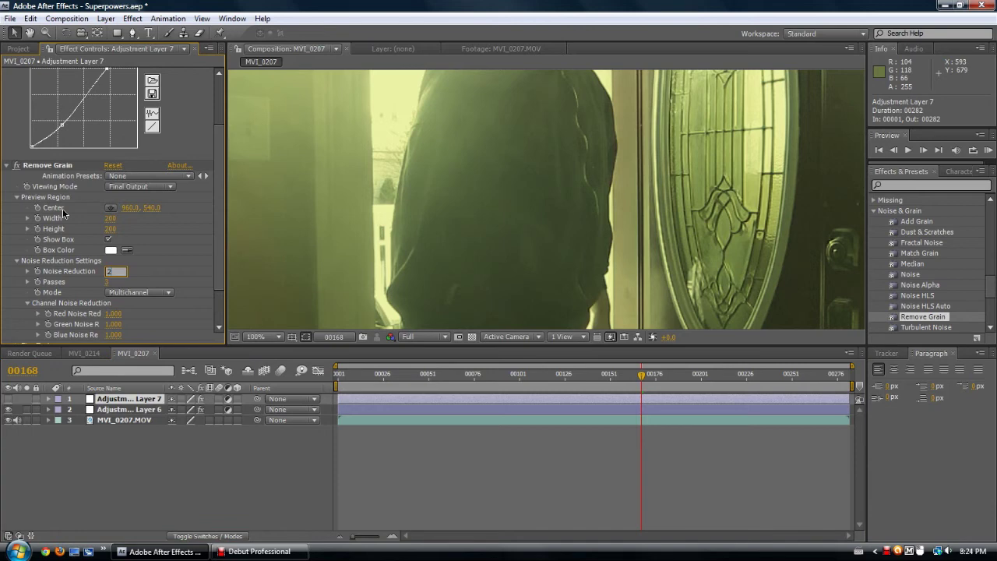
{"action": "type", "text": ".5"}
{"action": "key", "text": "Return"}
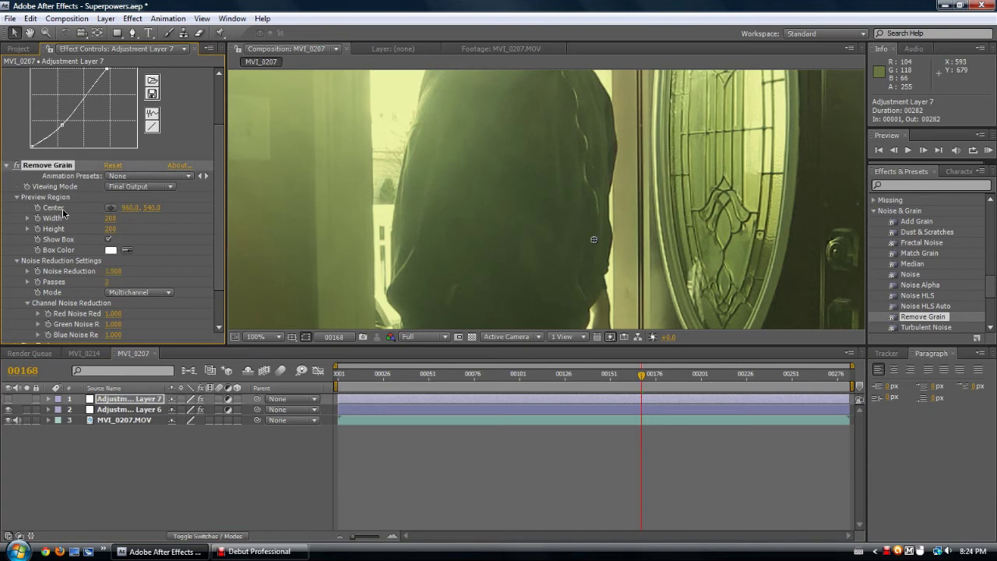
{"action": "left_click", "coordinate": [9, 400]}
{"action": "left_click", "coordinate": [8, 400]}
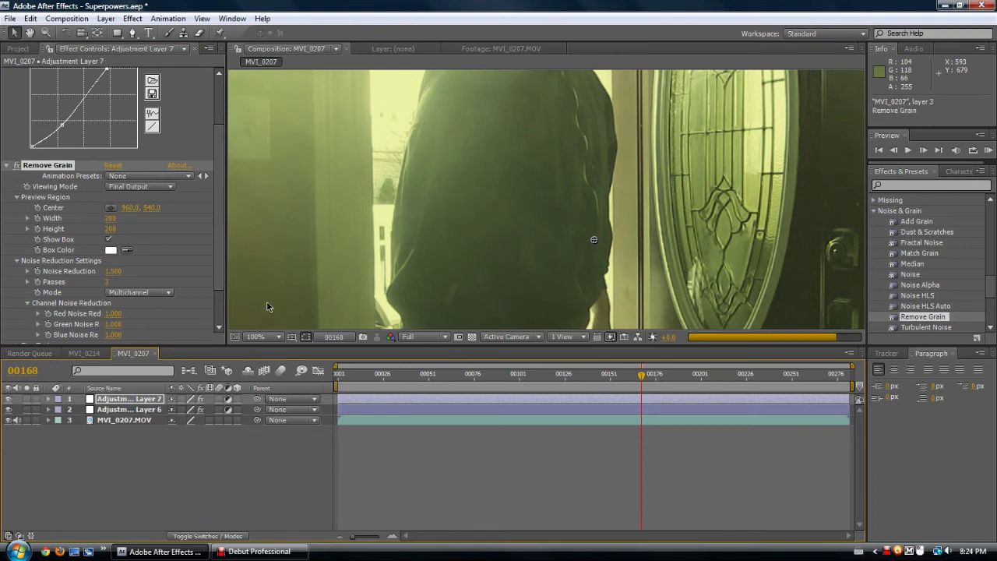
- Inspect the hoodie up close and the whole frame to judge the result of the noise reduction
{"action": "scroll", "coordinate": [399, 337], "scroll_direction": "up", "scroll_amount": 1}
{"action": "left_click", "coordinate": [401, 337]}
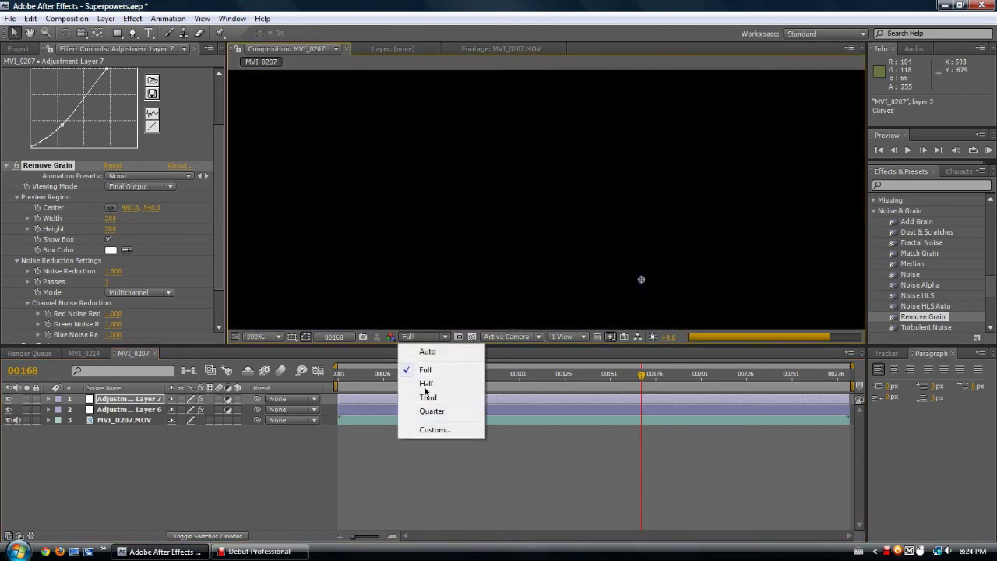
{"action": "left_click", "coordinate": [211, 466]}
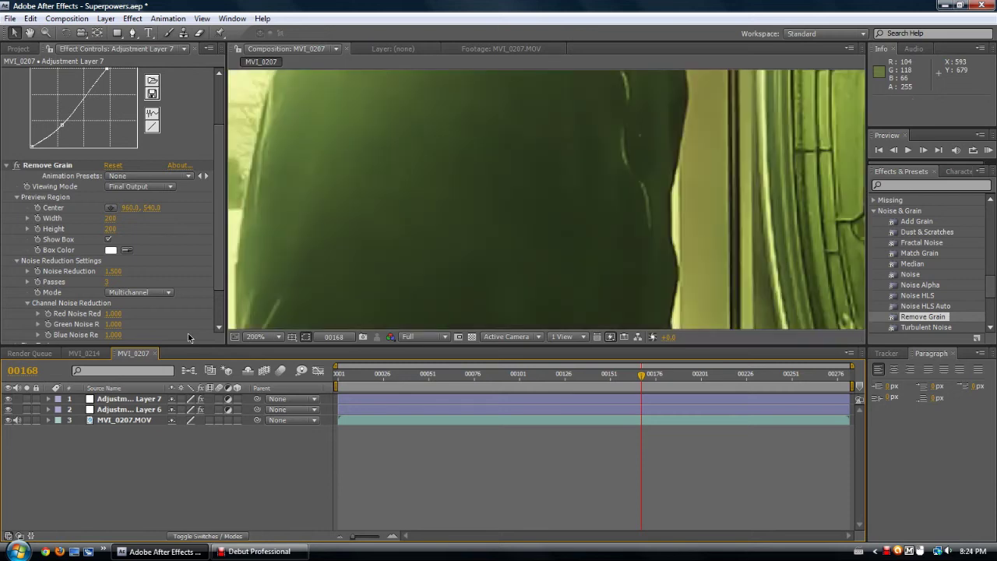
{"action": "scroll", "coordinate": [478, 261], "scroll_direction": "down", "scroll_amount": 3}
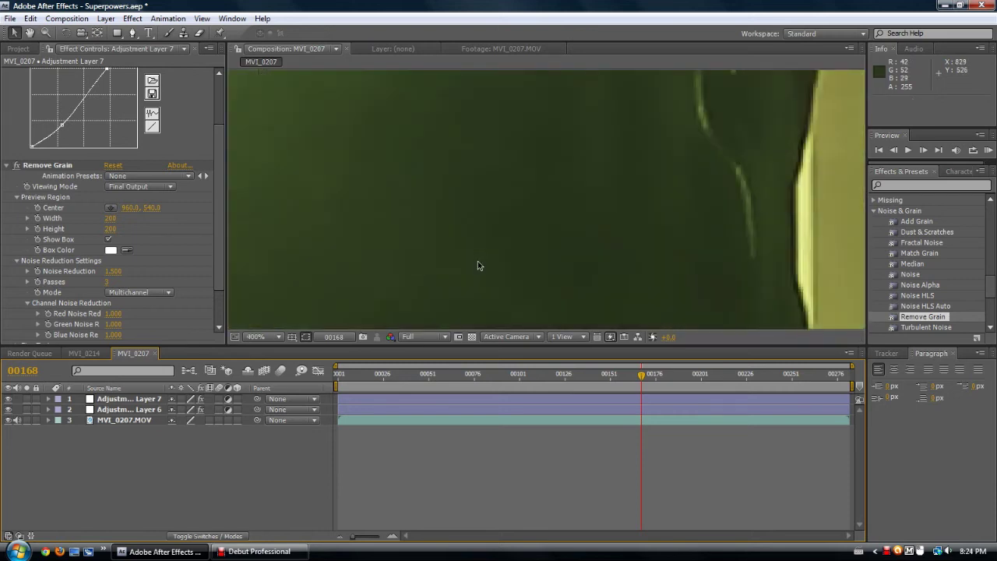
{"action": "scroll", "coordinate": [478, 265], "scroll_direction": "down", "scroll_amount": 2}
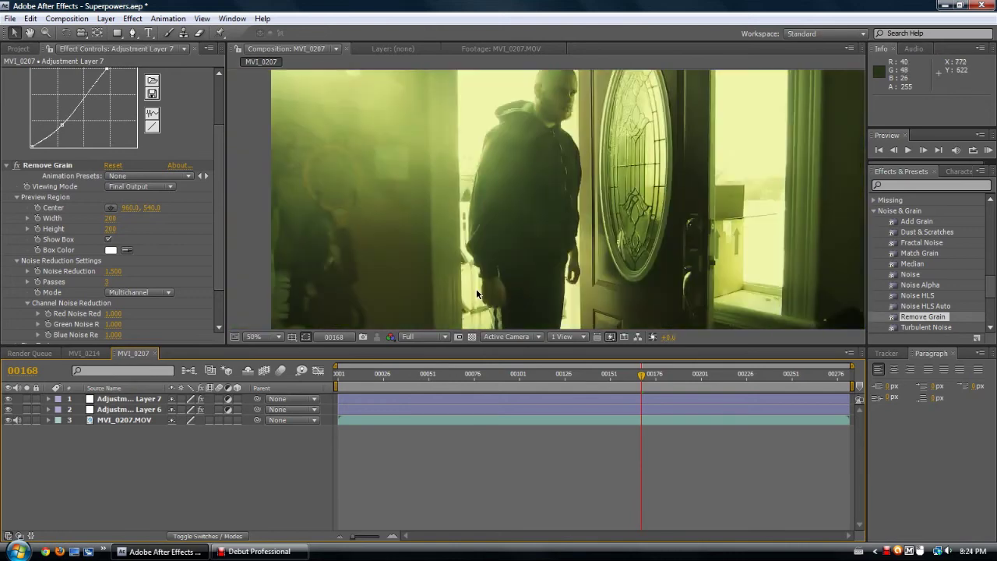
{"action": "scroll", "coordinate": [477, 295], "scroll_direction": "down", "scroll_amount": 1}
{"action": "scroll", "coordinate": [477, 295], "scroll_direction": "up", "scroll_amount": 3}
{"action": "scroll", "coordinate": [477, 295], "scroll_direction": "down", "scroll_amount": 1}
{"action": "left_click_drag", "start_coordinate": [380, 261], "coordinate": [535, 400]}
{"action": "scroll", "coordinate": [516, 249], "scroll_direction": "down", "scroll_amount": 4}
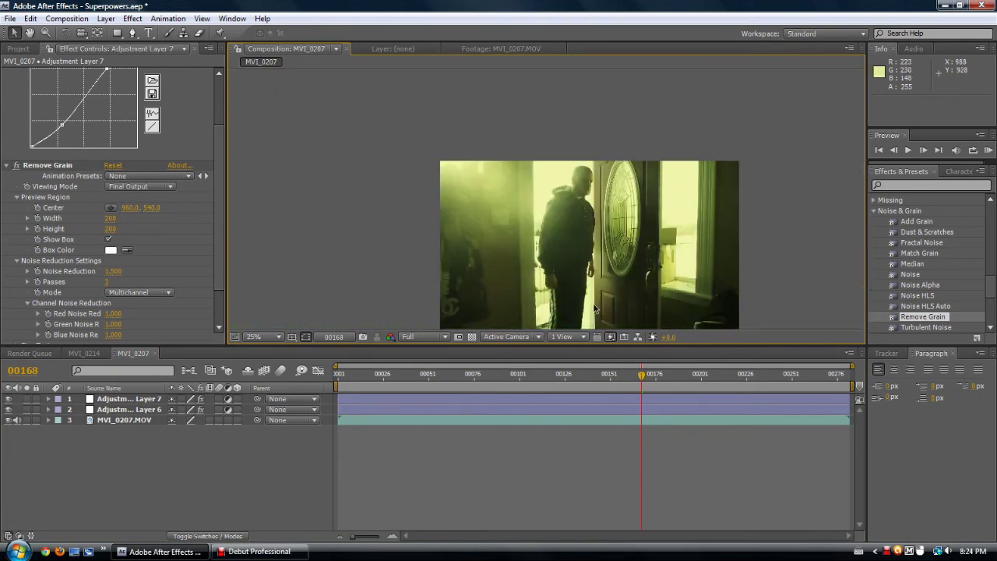
{"action": "scroll", "coordinate": [595, 309], "scroll_direction": "up", "scroll_amount": 8}
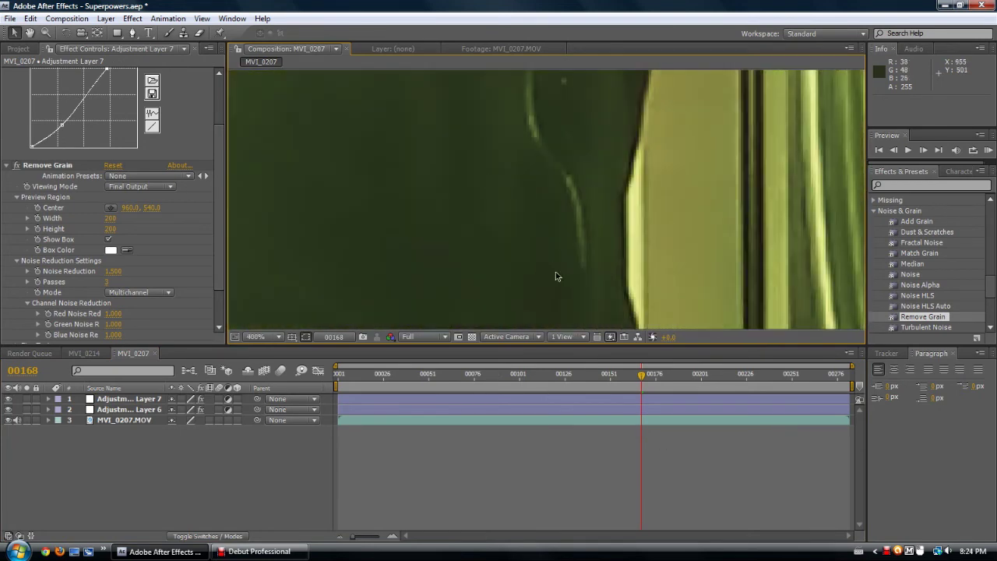
{"action": "scroll", "coordinate": [556, 277], "scroll_direction": "down", "scroll_amount": 4}
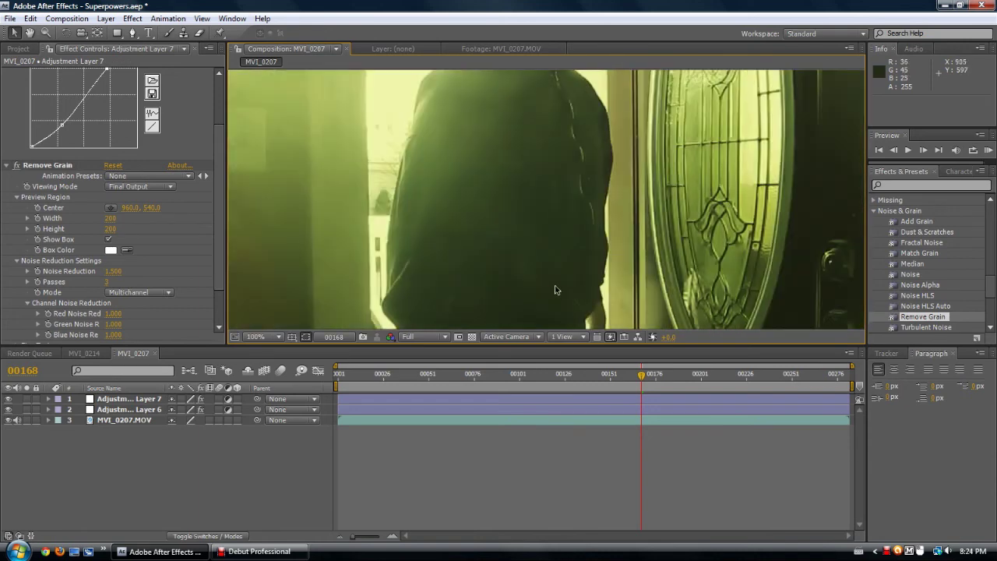
{"action": "left_click_drag", "start_coordinate": [556, 286], "coordinate": [540, 239]}
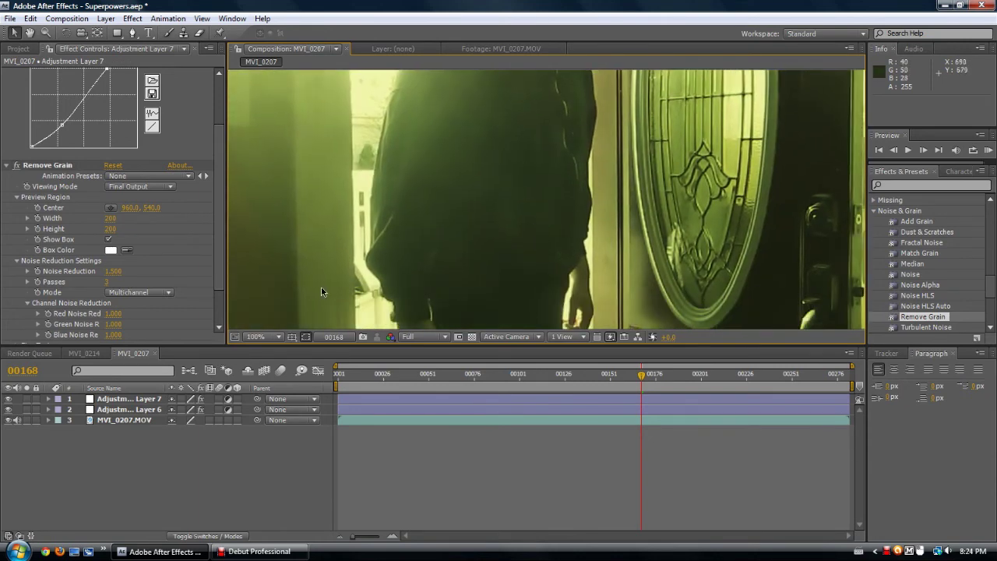
- Compare the picture with and without Remove Grain, checking the whole frame and the man in the doorway
{"action": "left_click", "coordinate": [17, 166]}
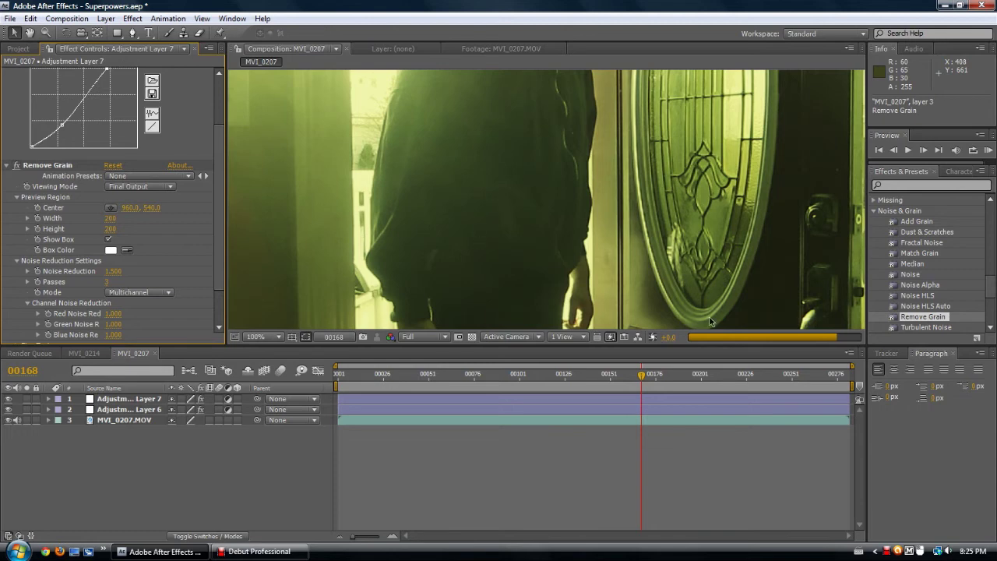
{"action": "scroll", "coordinate": [844, 339], "scroll_direction": "down", "scroll_amount": 3}
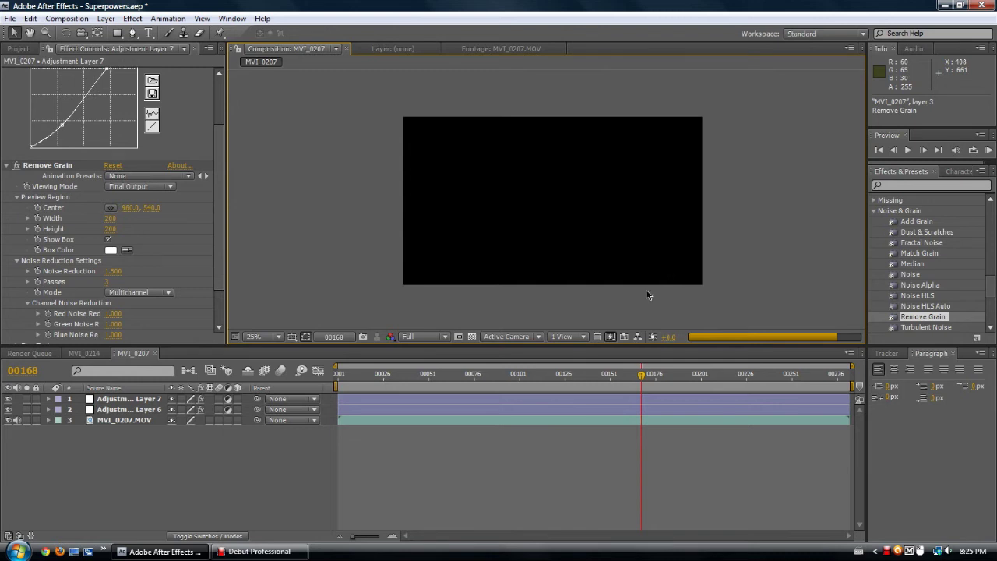
{"action": "scroll", "coordinate": [648, 294], "scroll_direction": "up", "scroll_amount": 2}
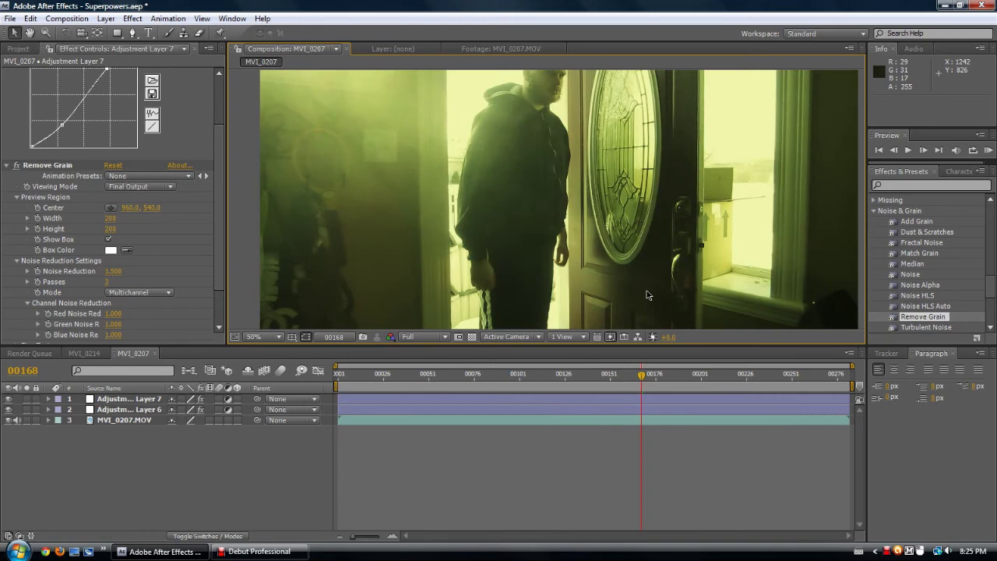
{"action": "scroll", "coordinate": [649, 295], "scroll_direction": "up", "scroll_amount": 2}
{"action": "scroll", "coordinate": [648, 294], "scroll_direction": "down", "scroll_amount": 2}
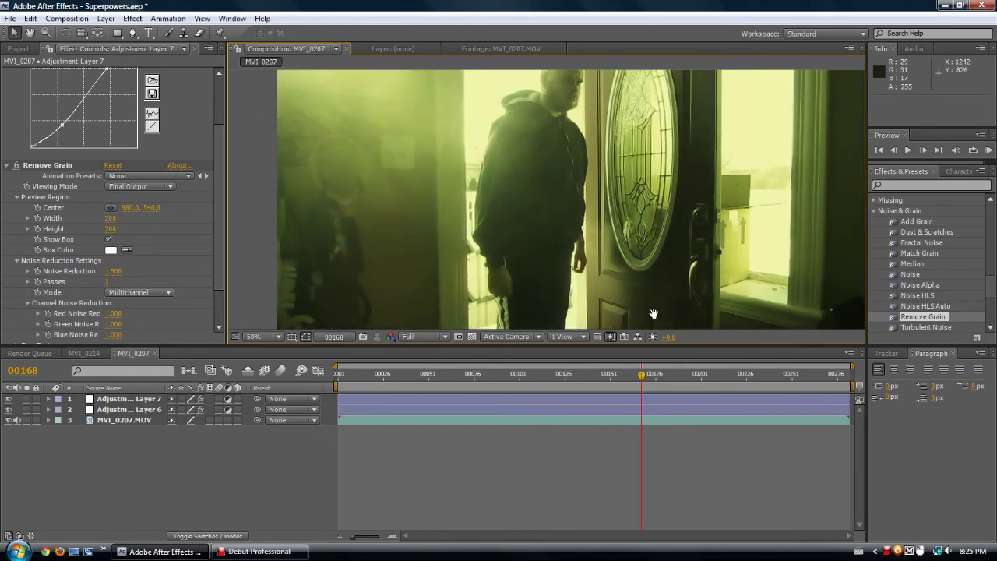
- Set Remove Grain's Noise Reduction to 1 and check the hoodie and the full frame
{"action": "left_click", "coordinate": [113, 272]}
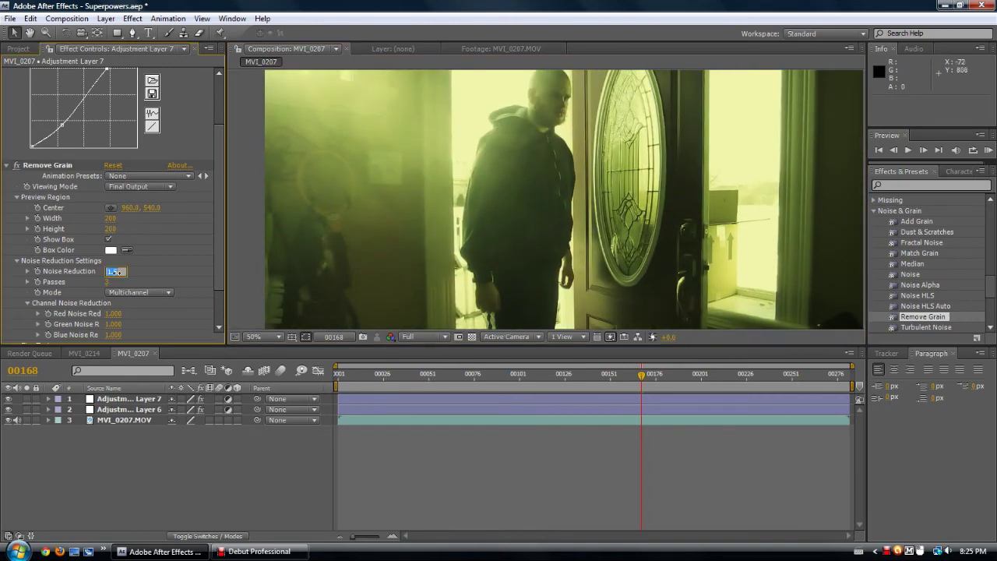
{"action": "type", "text": "1"}
{"action": "key", "text": "Return"}
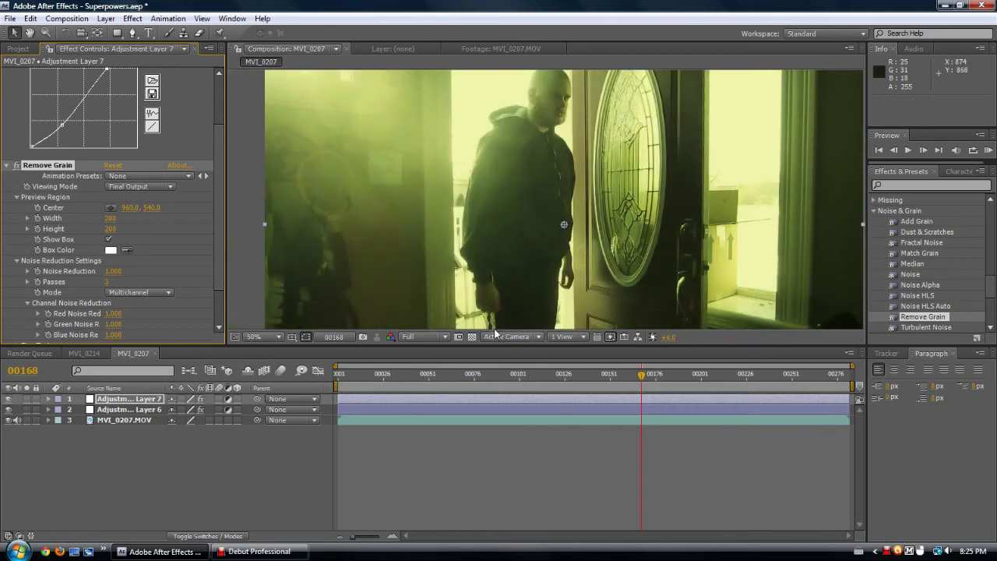
{"action": "scroll", "coordinate": [482, 247], "scroll_direction": "up", "scroll_amount": 2}
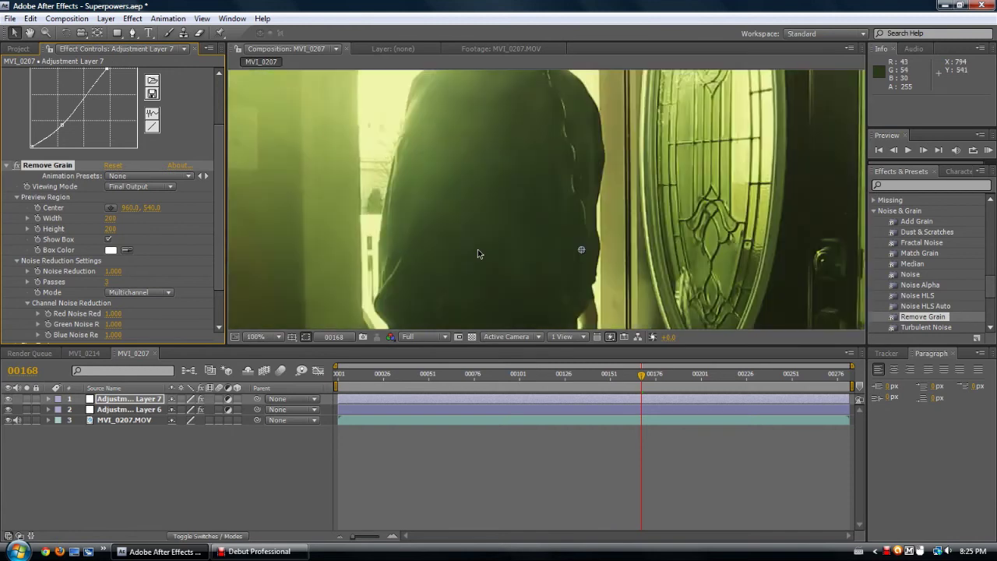
{"action": "scroll", "coordinate": [478, 253], "scroll_direction": "down", "scroll_amount": 4}
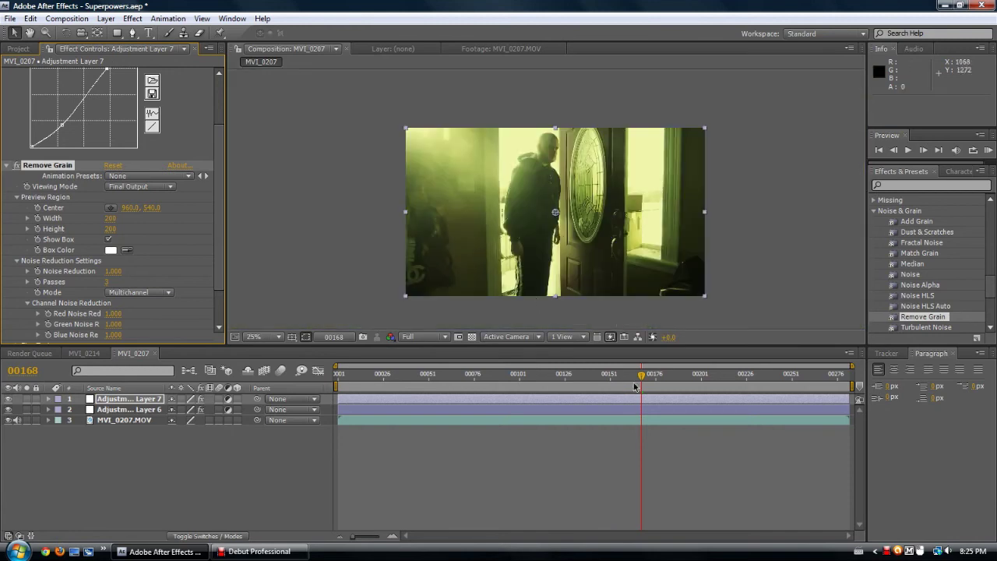
- Step through the neighbouring frames, go to frame 183, and examine the grain on the man and across the frame
{"action": "key", "text": "Page_Up"}
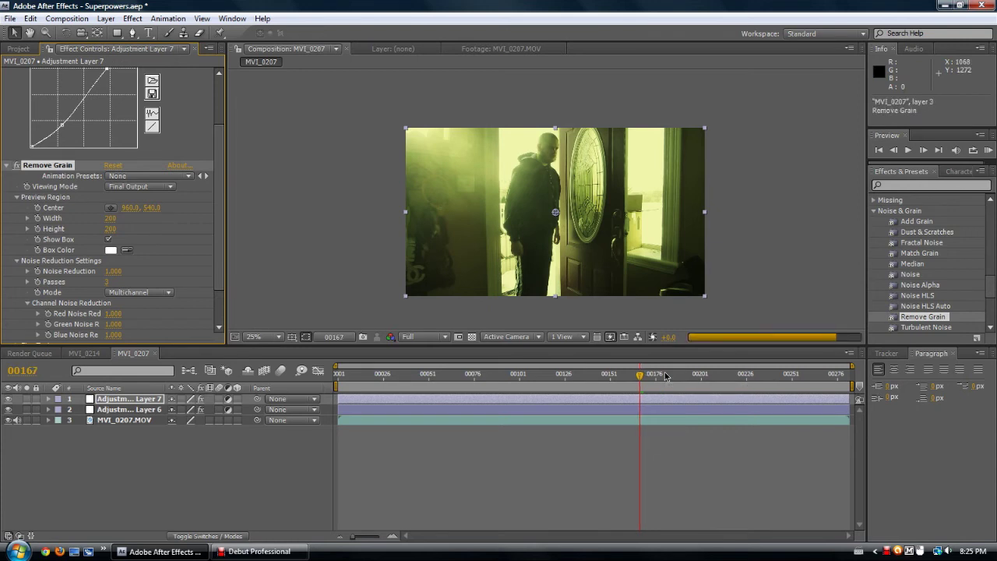
{"action": "key", "text": "Page_Down"}
{"action": "key", "text": "Page_Down"}
{"action": "key", "text": "Page_Down"}
{"action": "key", "text": "Page_Down"}
{"action": "key", "text": "Page_Down"}
{"action": "key", "text": "Page_Down"}
{"action": "key", "text": "Page_Down"}
{"action": "key", "text": "Page_Down"}
{"action": "key", "text": "Page_Down"}
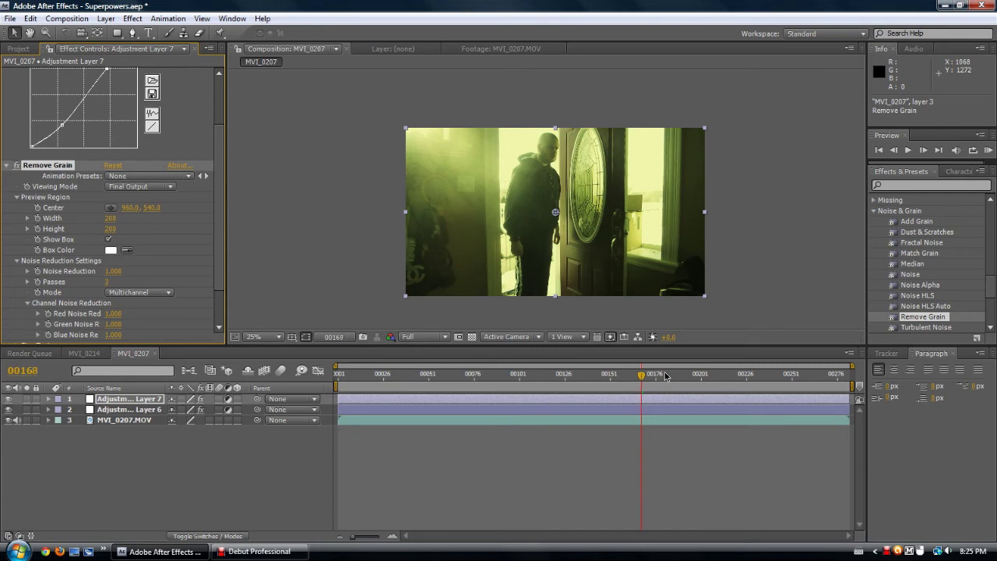
{"action": "key", "text": "Page_Down"}
{"action": "key", "text": "Page_Down"}
{"action": "key", "text": "Page_Down"}
{"action": "key", "text": "Page_Down"}
{"action": "key", "text": "Page_Down"}
{"action": "key", "text": "Page_Down"}
{"action": "key", "text": "Page_Down"}
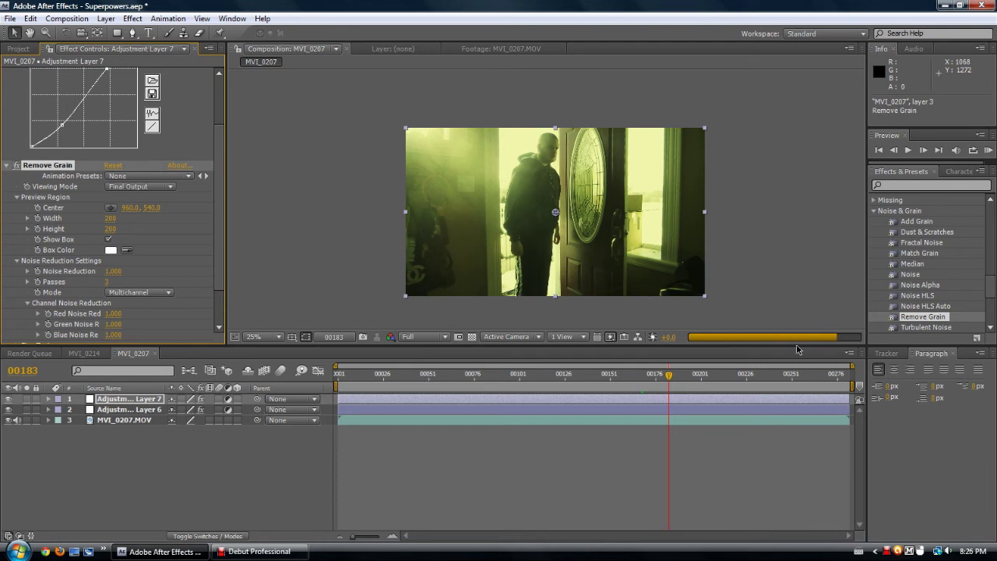
{"action": "key", "text": "period"}
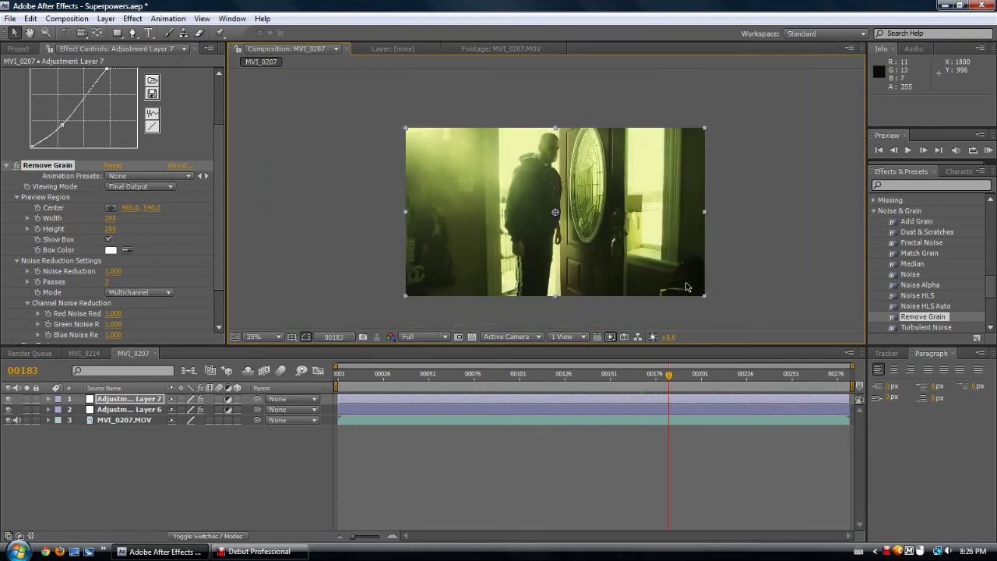
{"action": "scroll", "coordinate": [685, 286], "scroll_direction": "down", "scroll_amount": 1}
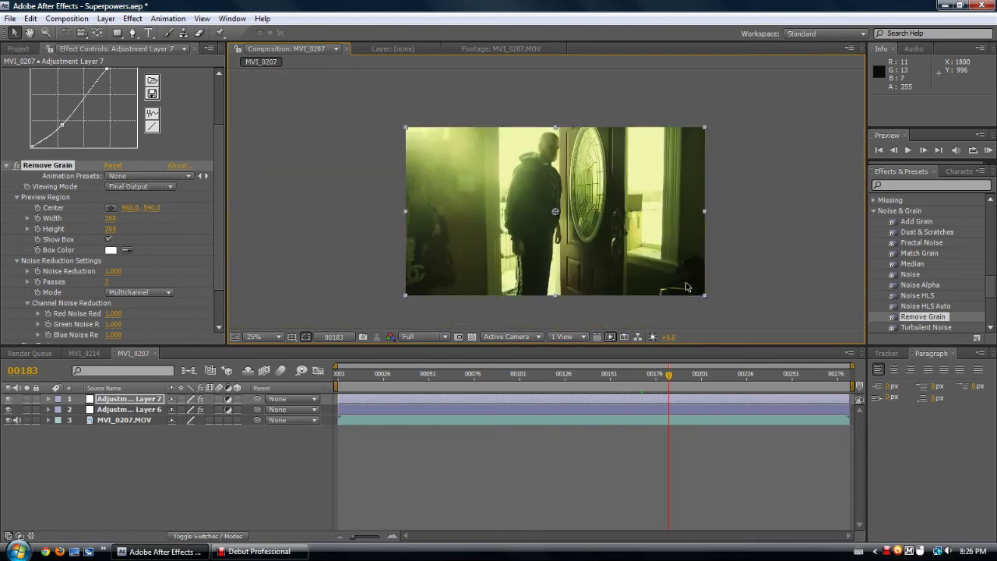
{"action": "scroll", "coordinate": [686, 286], "scroll_direction": "up", "scroll_amount": 2}
{"action": "scroll", "coordinate": [686, 287], "scroll_direction": "down", "scroll_amount": 1}
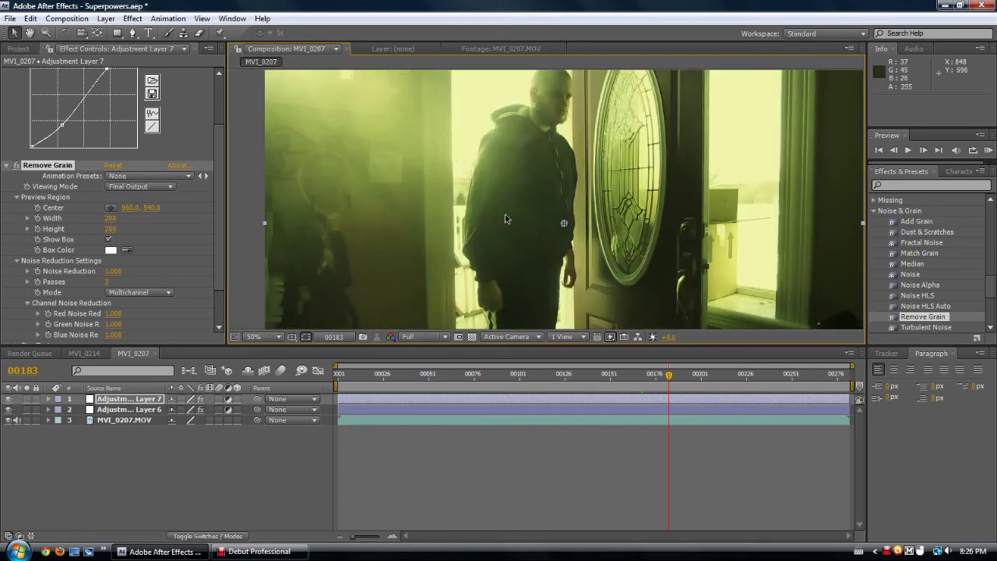
{"action": "left_click_drag", "start_coordinate": [498, 250], "coordinate": [506, 315]}
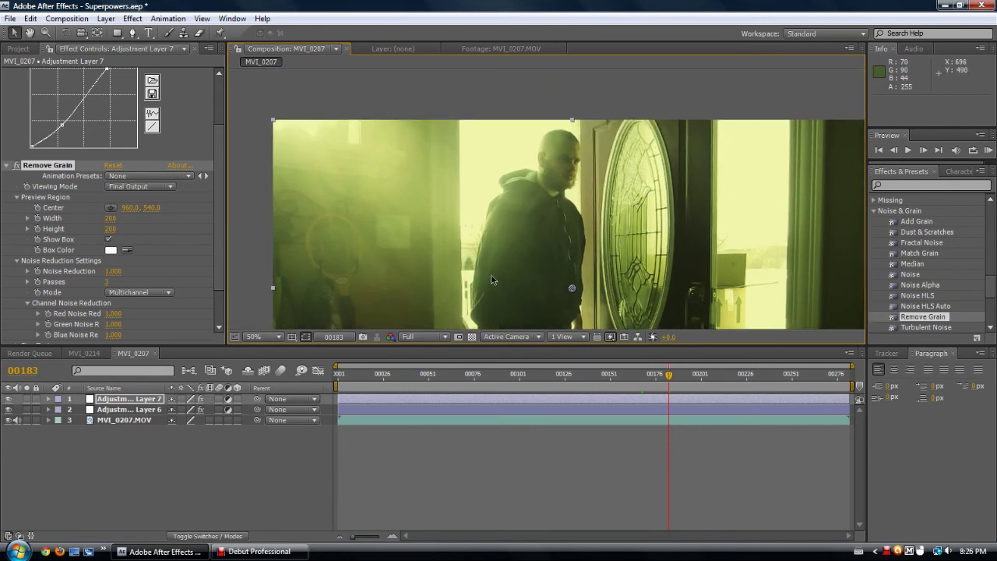
{"action": "scroll", "coordinate": [491, 275], "scroll_direction": "down", "scroll_amount": 1}
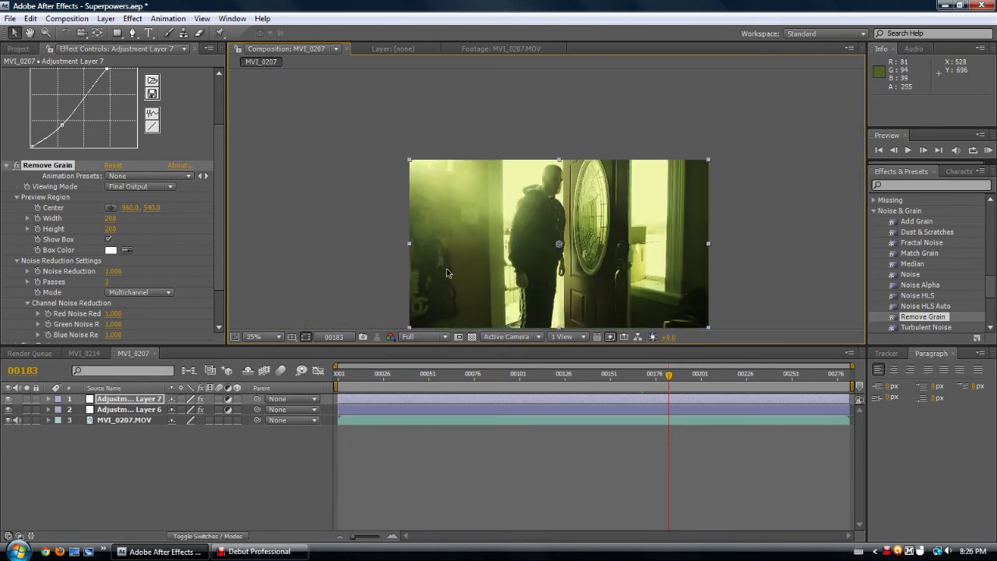
- Review Adjustment Layer 6's Curves, Photo Filter, Tint and Brightness & Contrast settings, including the available Photo Filter types
{"action": "left_click", "coordinate": [125, 409]}
{"action": "scroll", "coordinate": [131, 331], "scroll_direction": "down", "scroll_amount": 2}
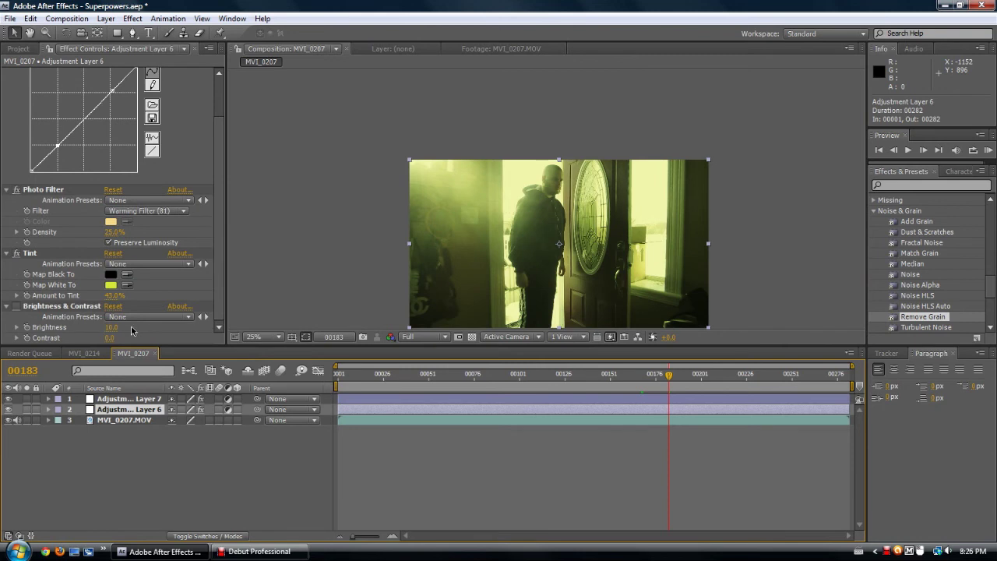
{"action": "scroll", "coordinate": [132, 331], "scroll_direction": "up", "scroll_amount": 2}
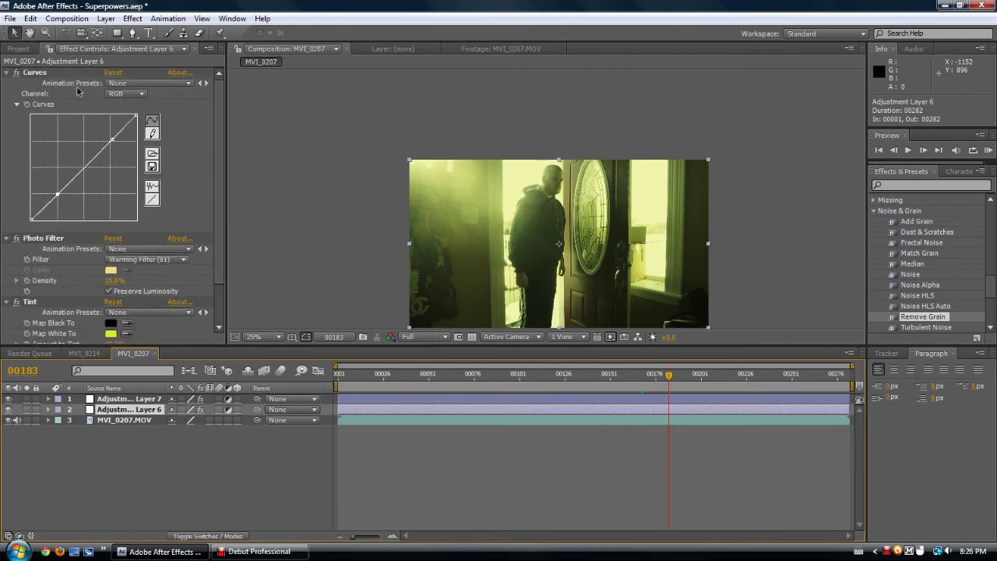
{"action": "left_click", "coordinate": [118, 94]}
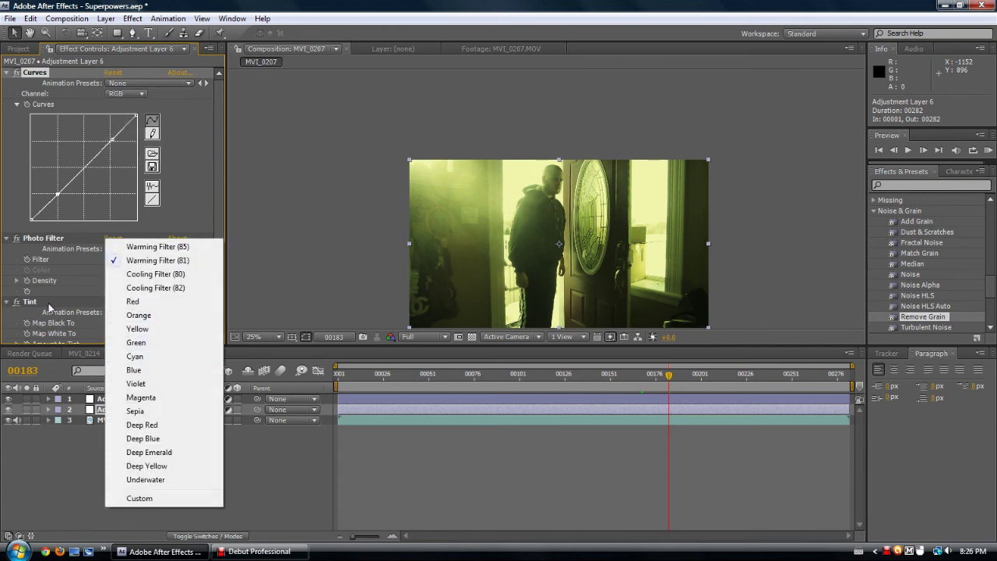
{"action": "left_click", "coordinate": [69, 293]}
{"action": "scroll", "coordinate": [69, 293], "scroll_direction": "down", "scroll_amount": 3}
- Turn off the Remove Grain effect on Adjustment Layer 7
{"action": "left_click", "coordinate": [112, 399]}
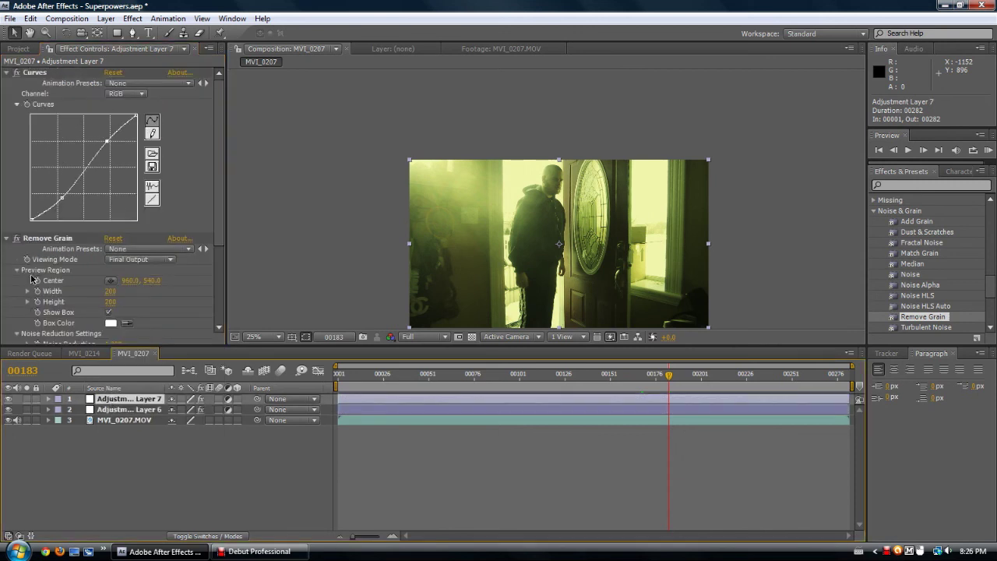
{"action": "left_click", "coordinate": [29, 242]}
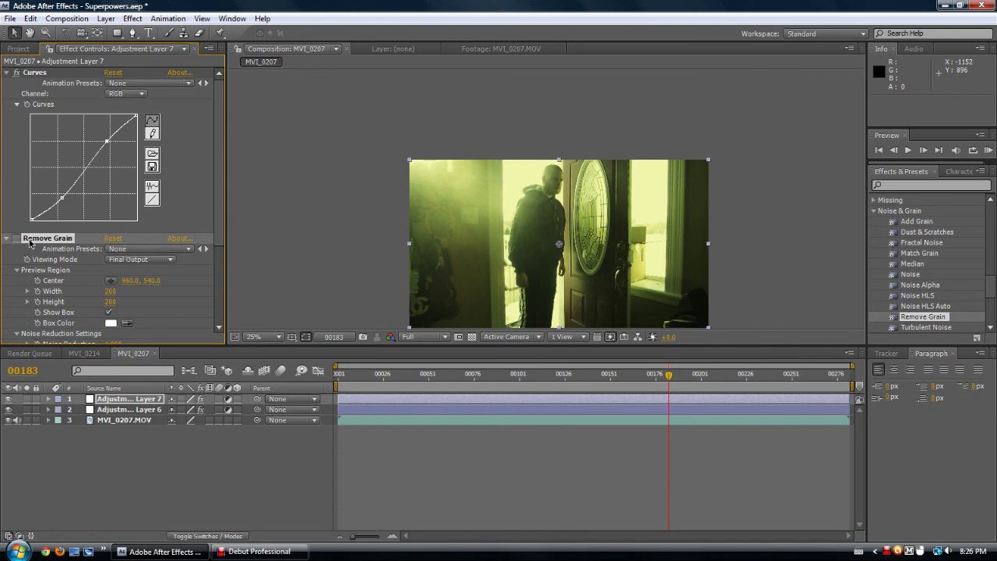
- Delete the Remove Grain effect from Adjustment Layer 7 and examine the man's hoodie and the surrounding frame without it
{"action": "key", "text": "Delete"}
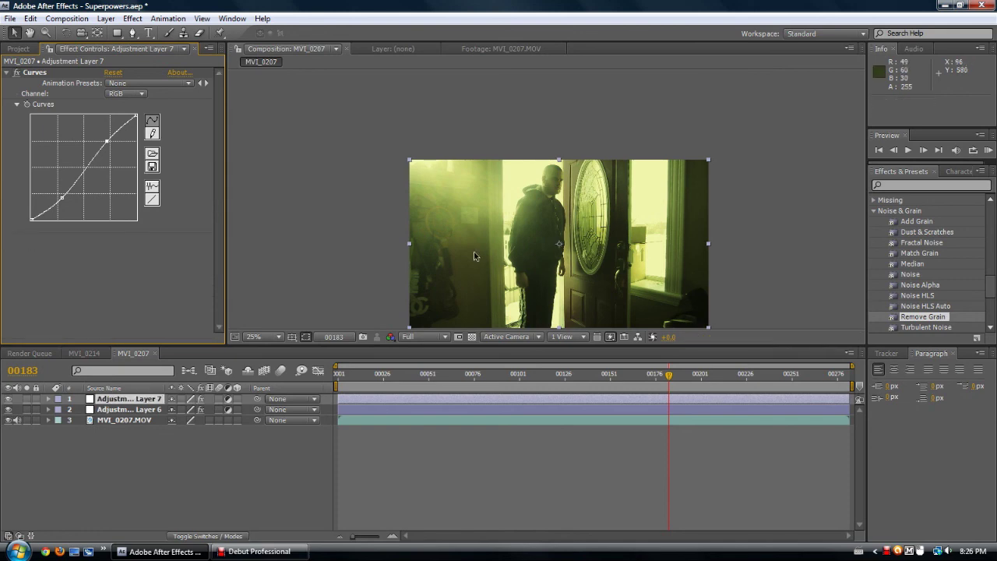
{"action": "scroll", "coordinate": [503, 255], "scroll_direction": "up", "scroll_amount": 2}
{"action": "scroll", "coordinate": [504, 255], "scroll_direction": "up", "scroll_amount": 1}
{"action": "left_click_drag", "start_coordinate": [490, 247], "coordinate": [449, 135]}
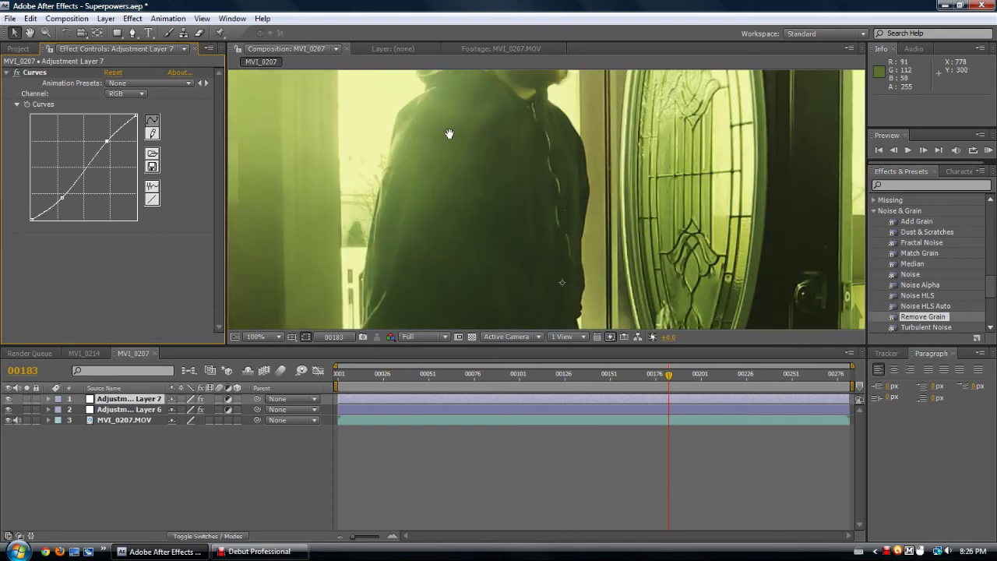
{"action": "scroll", "coordinate": [452, 150], "scroll_direction": "down", "scroll_amount": 1}
{"action": "scroll", "coordinate": [491, 216], "scroll_direction": "up", "scroll_amount": 2}
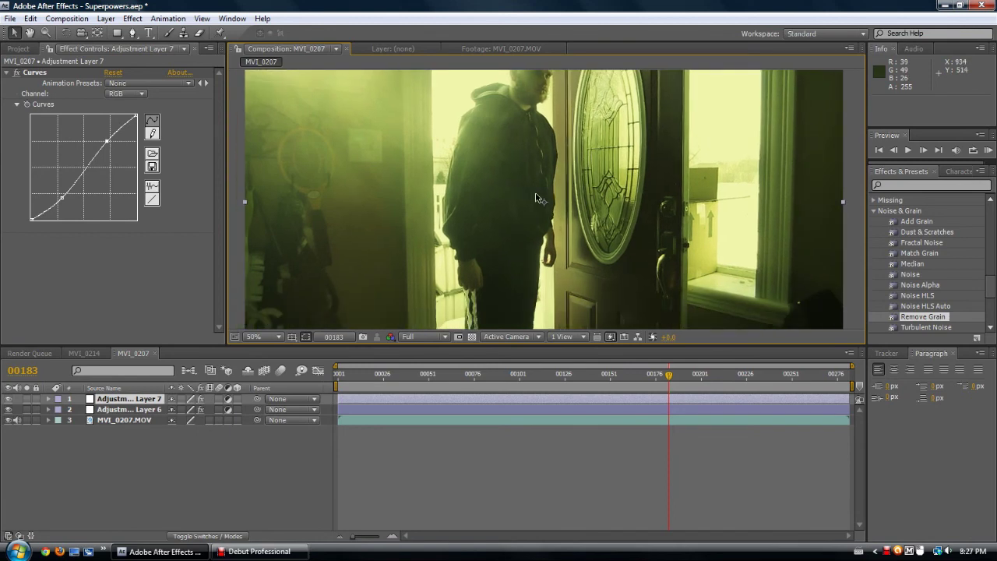
{"action": "scroll", "coordinate": [536, 198], "scroll_direction": "down", "scroll_amount": 3}
{"action": "scroll", "coordinate": [536, 198], "scroll_direction": "up", "scroll_amount": 2}
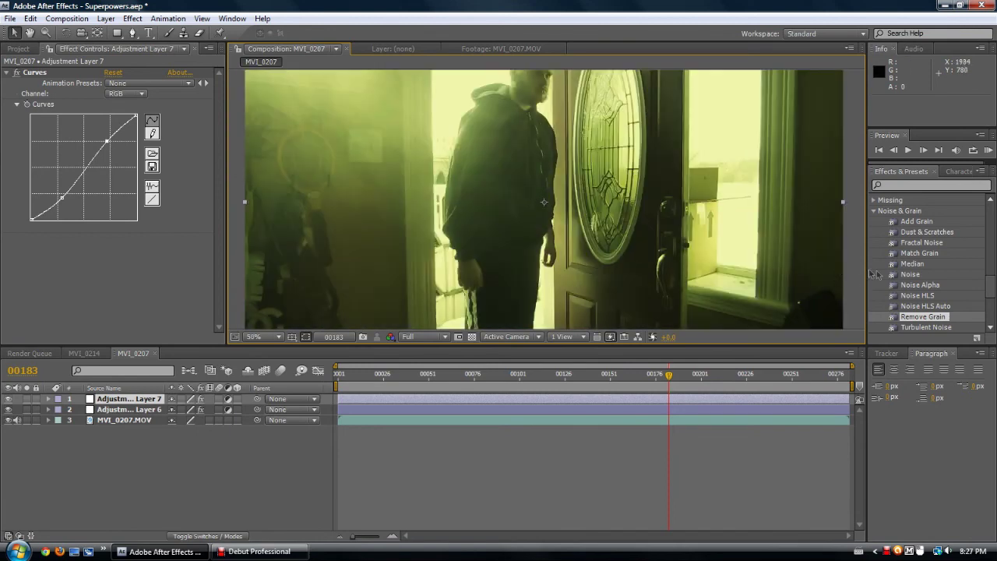
- Look through the available Color Correction effects, including Levels (Individual Controls) and PS Arbitrary Map
{"action": "scroll", "coordinate": [927, 271], "scroll_direction": "up", "scroll_amount": 2}
{"action": "scroll", "coordinate": [928, 271], "scroll_direction": "up", "scroll_amount": 5}
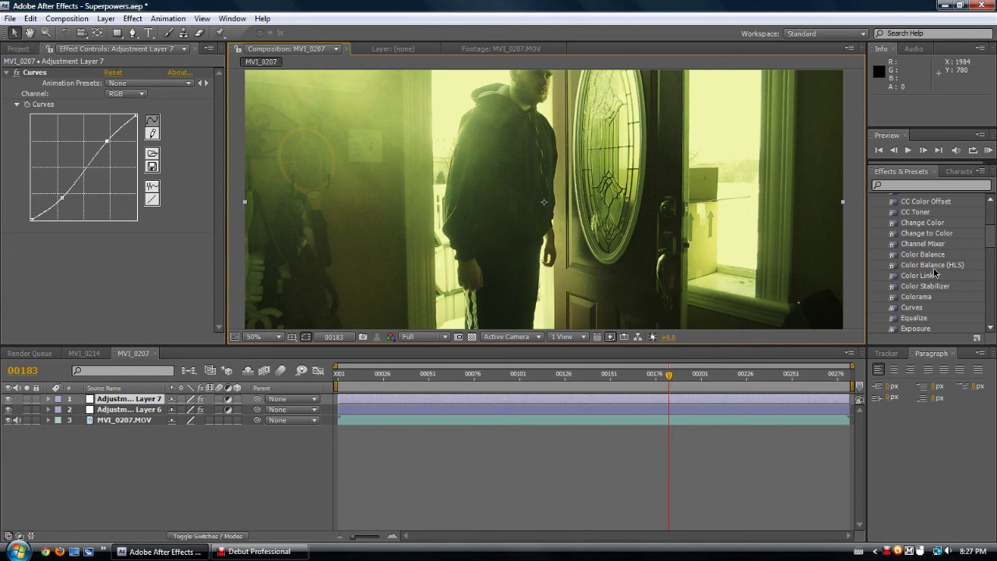
{"action": "scroll", "coordinate": [934, 267], "scroll_direction": "up", "scroll_amount": 3}
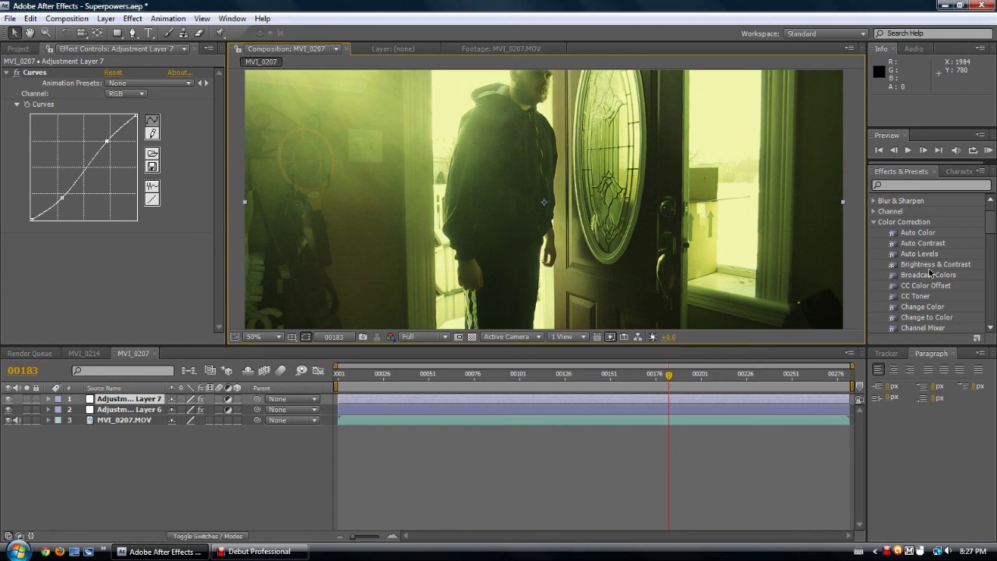
{"action": "scroll", "coordinate": [931, 272], "scroll_direction": "down", "scroll_amount": 3}
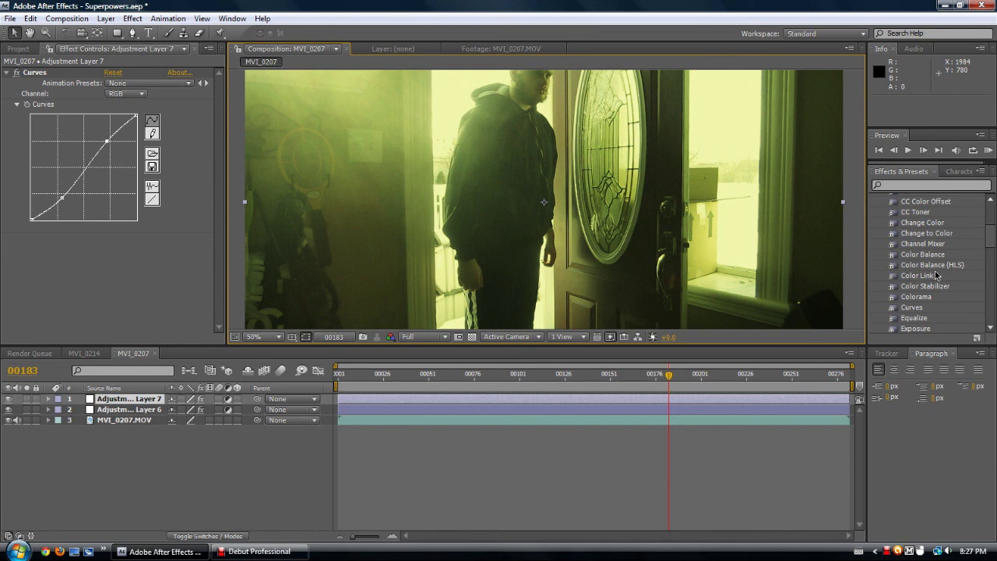
{"action": "scroll", "coordinate": [937, 276], "scroll_direction": "down", "scroll_amount": 3}
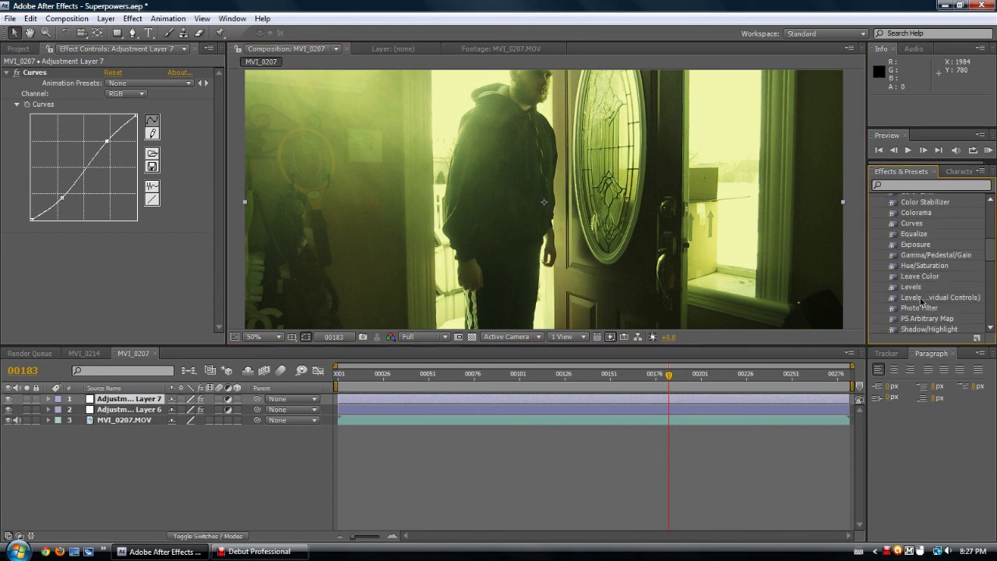
{"action": "left_click", "coordinate": [934, 297]}
{"action": "left_click", "coordinate": [939, 319]}
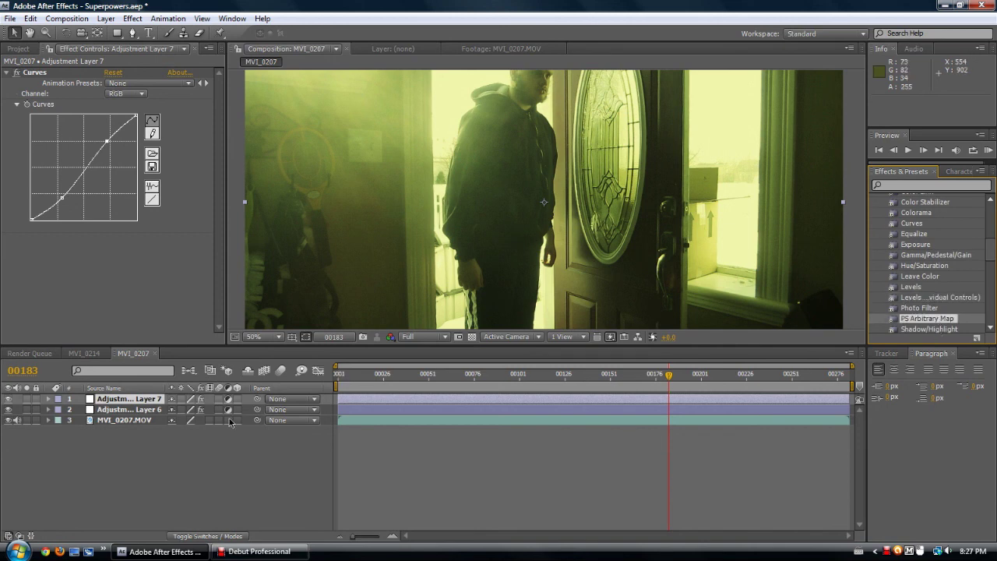
- Review the Curves, Photo Filter and Tint settings of Adjustment Layer 6 and view the whole graded frame
{"action": "left_click", "coordinate": [148, 421]}
{"action": "left_click", "coordinate": [152, 410]}
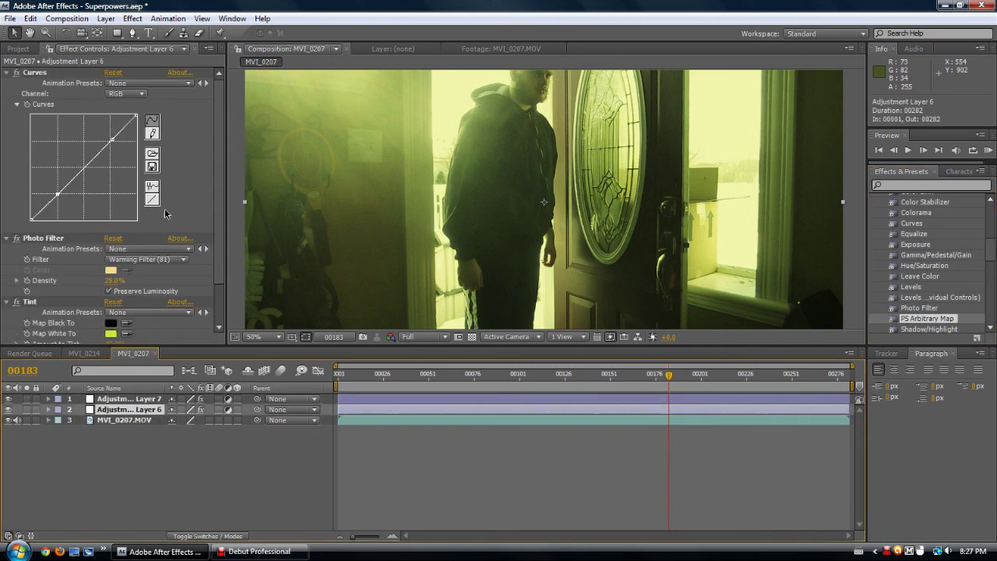
{"action": "scroll", "coordinate": [100, 242], "scroll_direction": "down", "scroll_amount": 2}
{"action": "scroll", "coordinate": [100, 242], "scroll_direction": "up", "scroll_amount": 2}
{"action": "scroll", "coordinate": [537, 192], "scroll_direction": "down", "scroll_amount": 2}
{"action": "scroll", "coordinate": [537, 195], "scroll_direction": "up", "scroll_amount": 2}
{"action": "left_click_drag", "start_coordinate": [545, 201], "coordinate": [524, 231]}
{"action": "scroll", "coordinate": [538, 265], "scroll_direction": "down", "scroll_amount": 1}
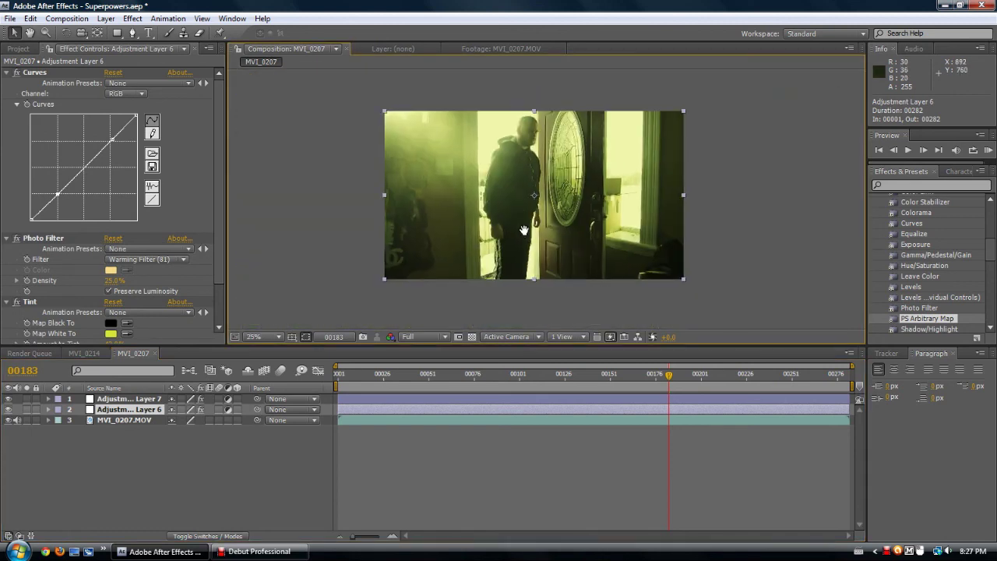